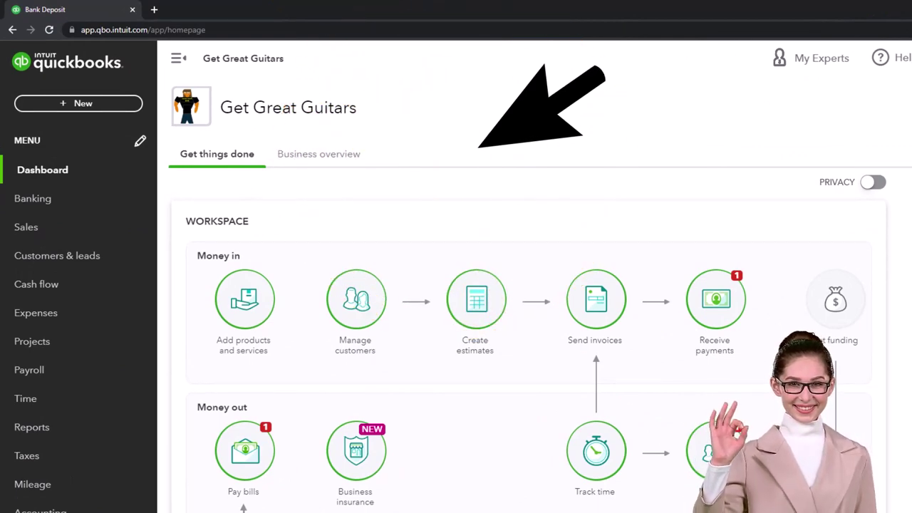
# Step: Bring the sample company's window in front of the Get Great Guitars homepage
pyautogui.moveTo(911, 159); pyautogui.dragTo(552, 163)
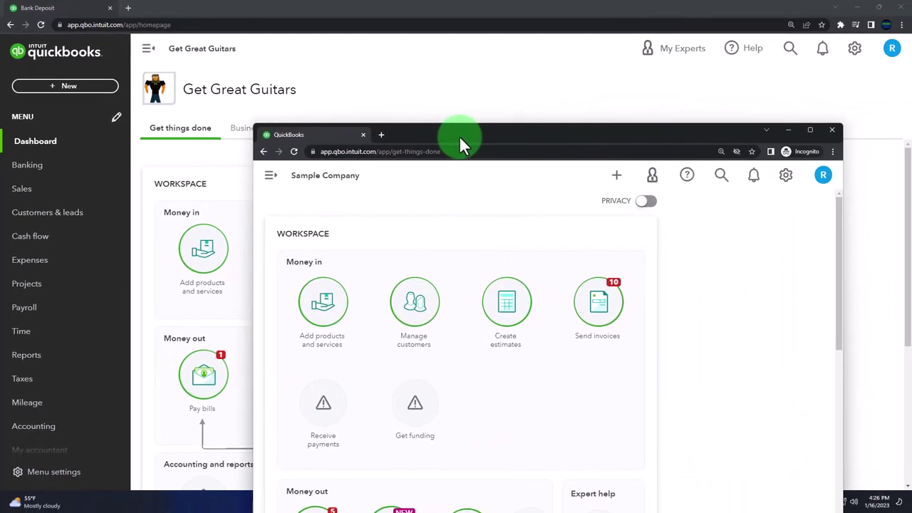
pyautogui.moveTo(460, 139); pyautogui.dragTo(450, 138)
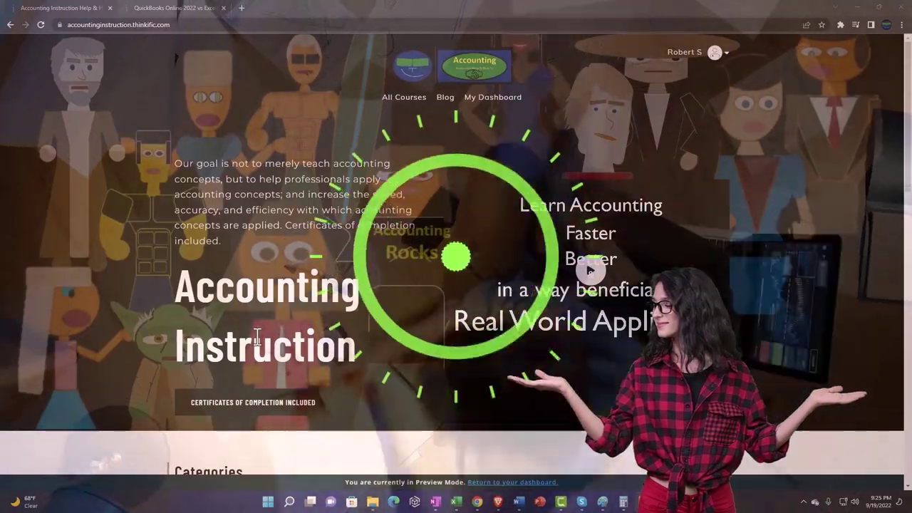
# Step: Browse the Accounting Instruction course categories and look through the QuickBooks Online 2022 lesson list
pyautogui.scroll(-1, 125, 396)
pyautogui.scroll(-6, 126, 389)
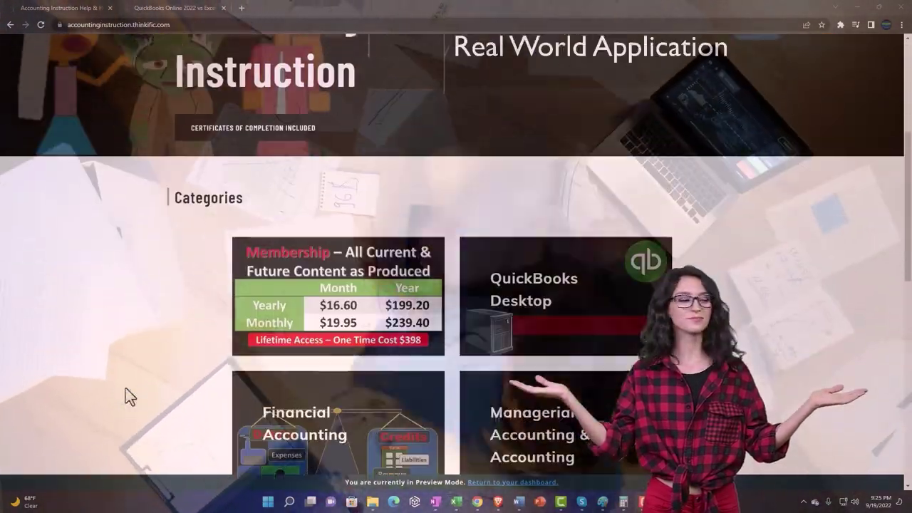
pyautogui.scroll(-5, 125, 389)
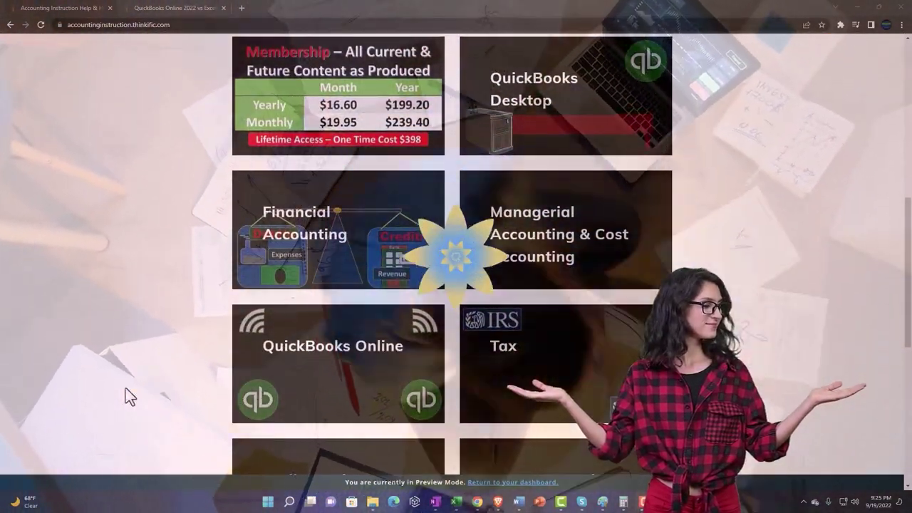
pyautogui.scroll(-1, 125, 388)
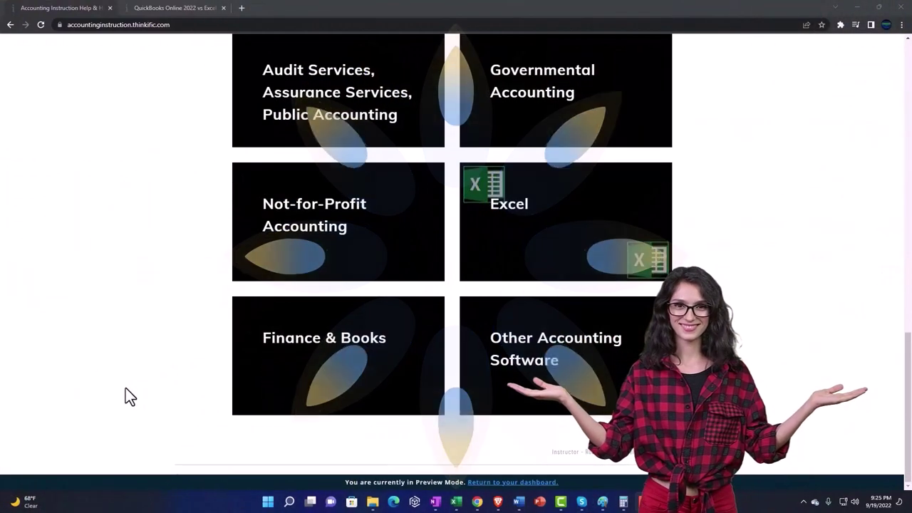
pyautogui.click(162, 8)
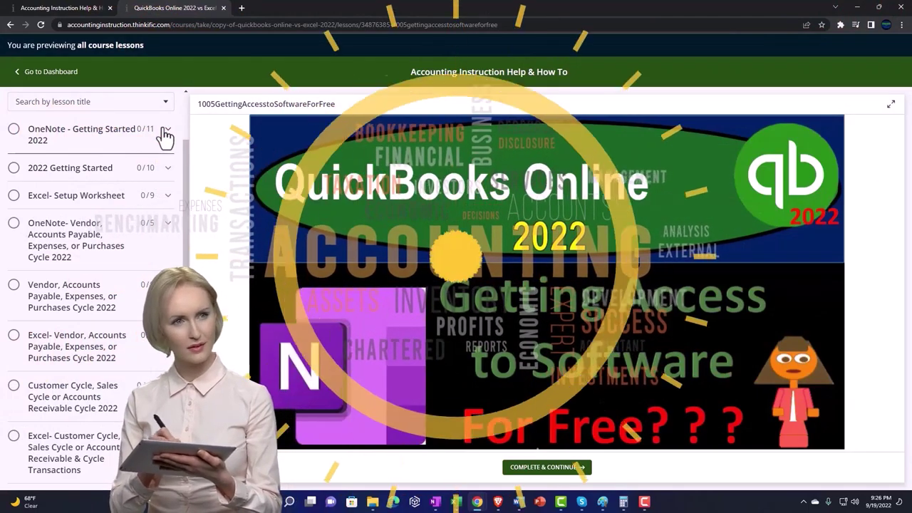
pyautogui.click(166, 137)
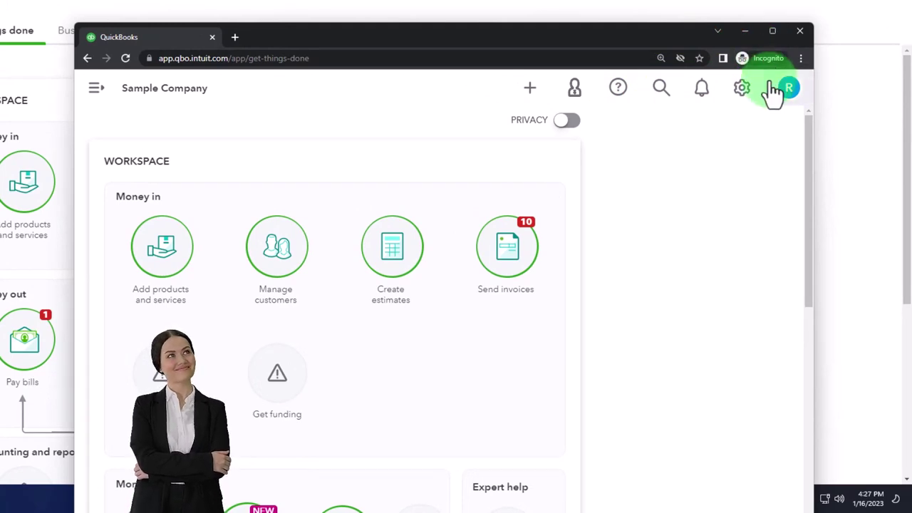
# Step: Show the browser's new incognito window option and expand the sample company's navigation menu for comparison with Get Great Guitars
pyautogui.click(801, 58)
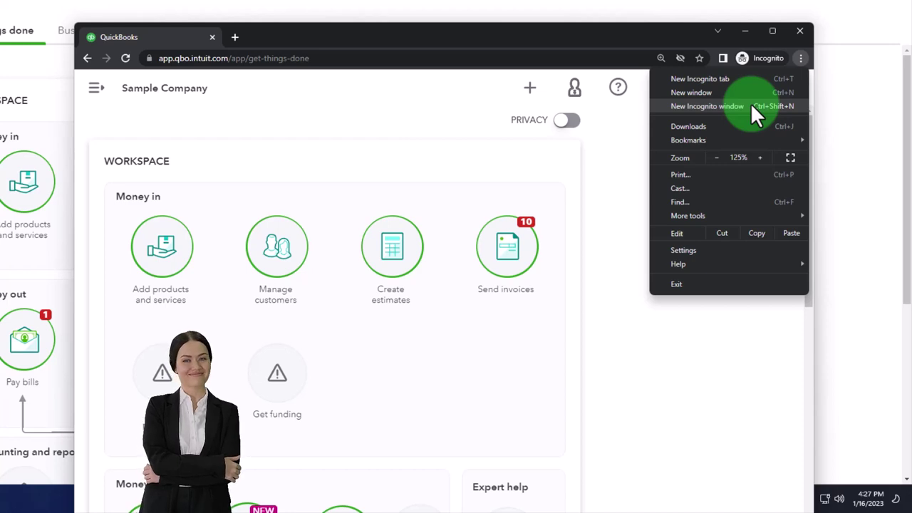
pyautogui.click(96, 87)
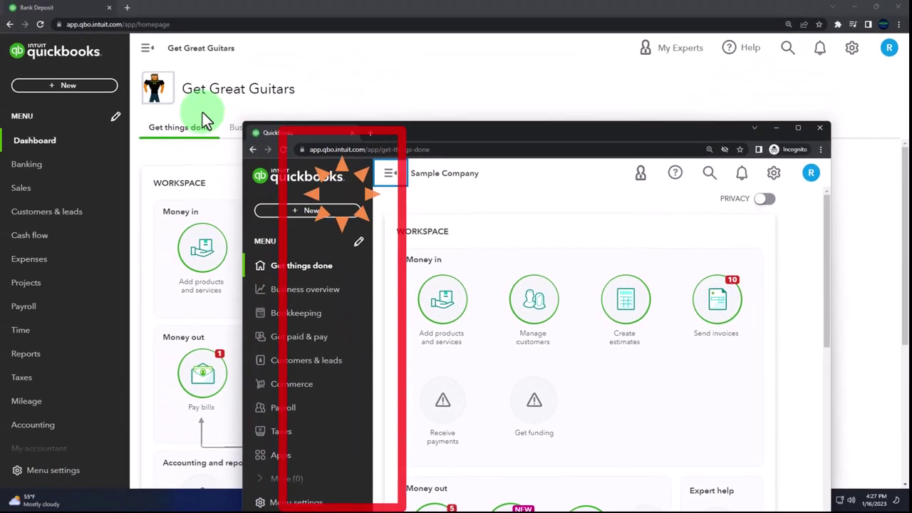
pyautogui.click(102, 191)
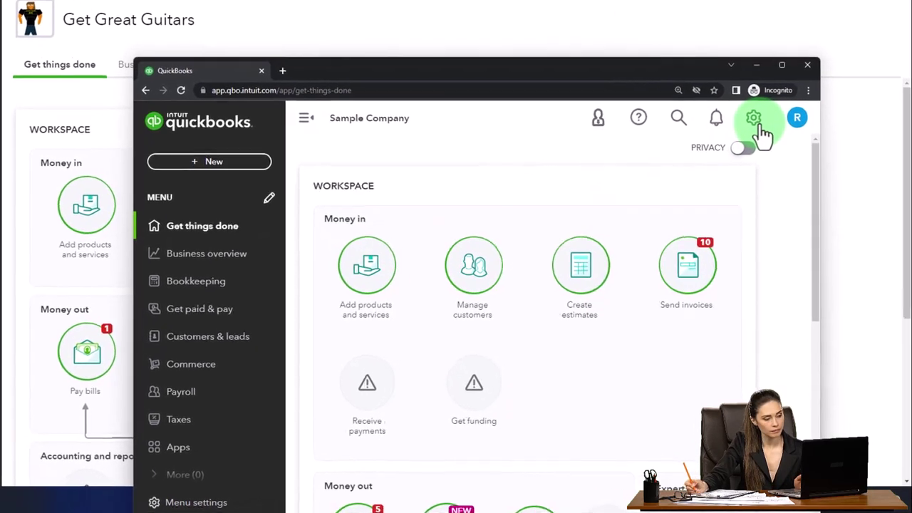
pyautogui.click(774, 173)
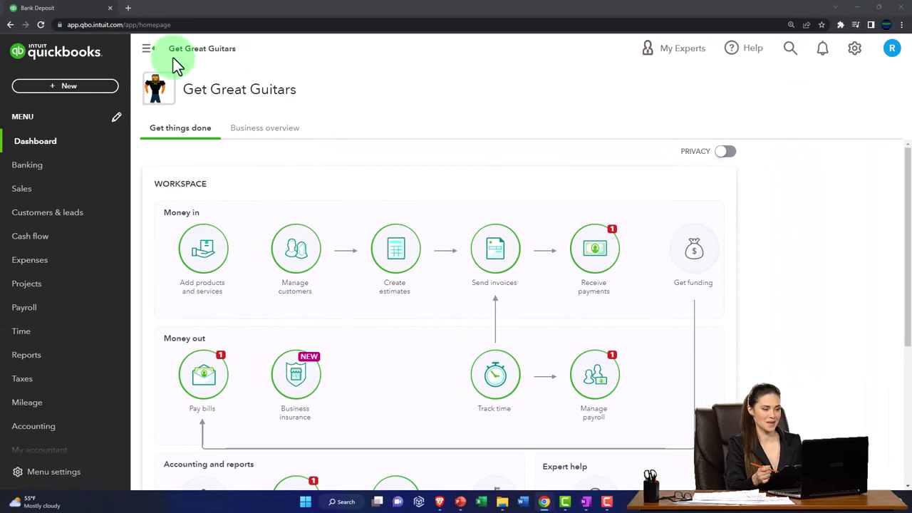
# Step: Duplicate the Get Great Guitars tab twice and open the Balance Sheet report in the second tab
pyautogui.rightClick(77, 15)
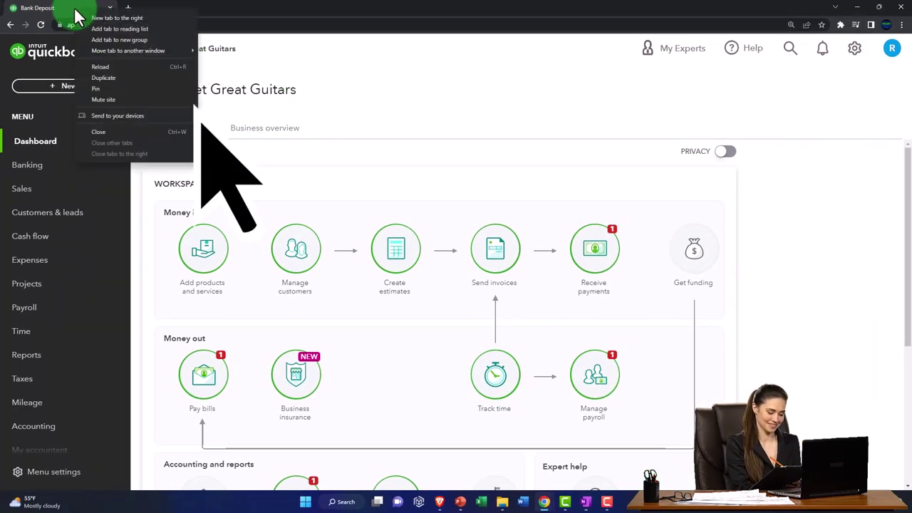
pyautogui.click(127, 77)
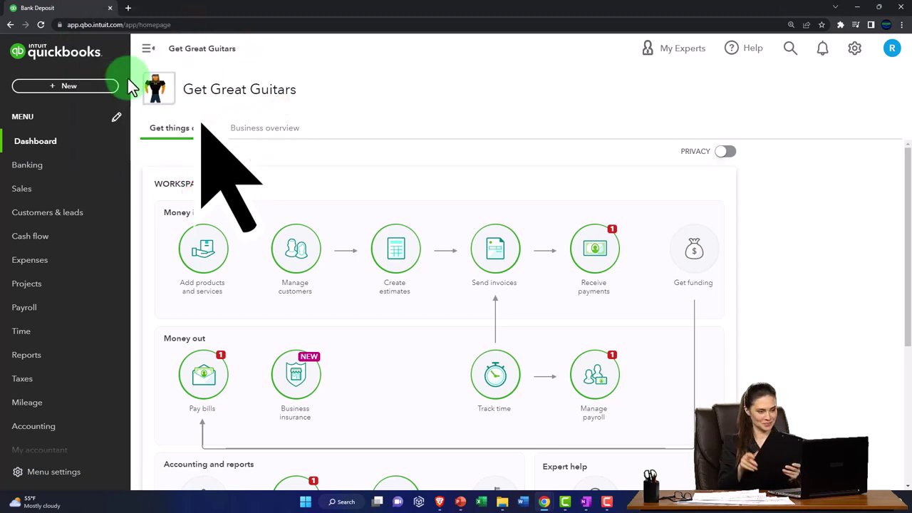
pyautogui.rightClick(184, 10)
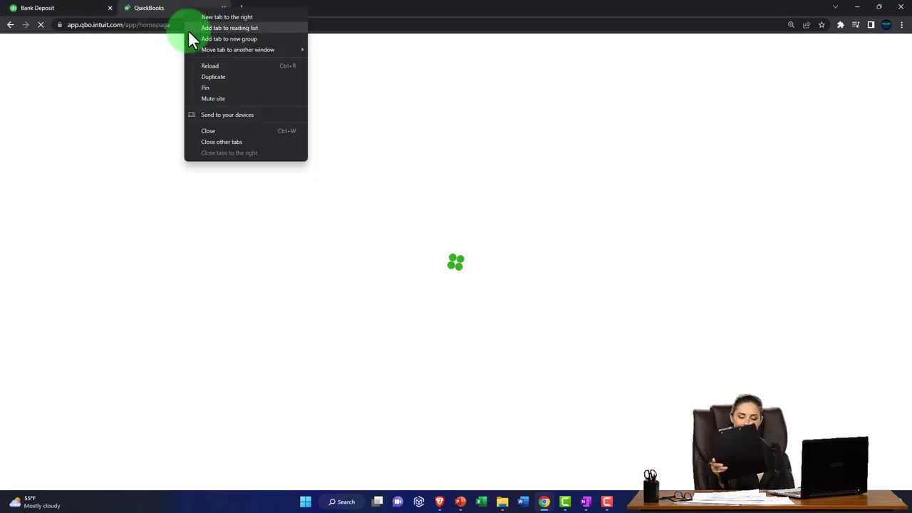
pyautogui.click(202, 77)
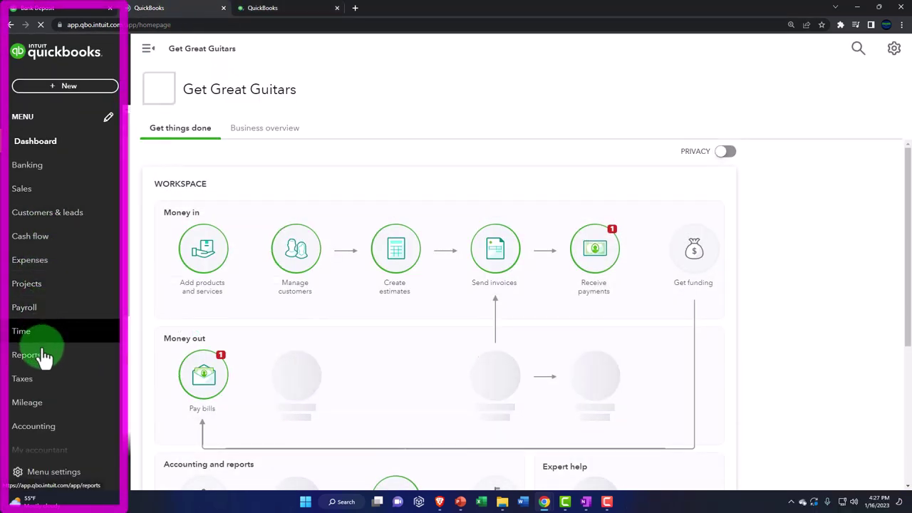
pyautogui.click(43, 366)
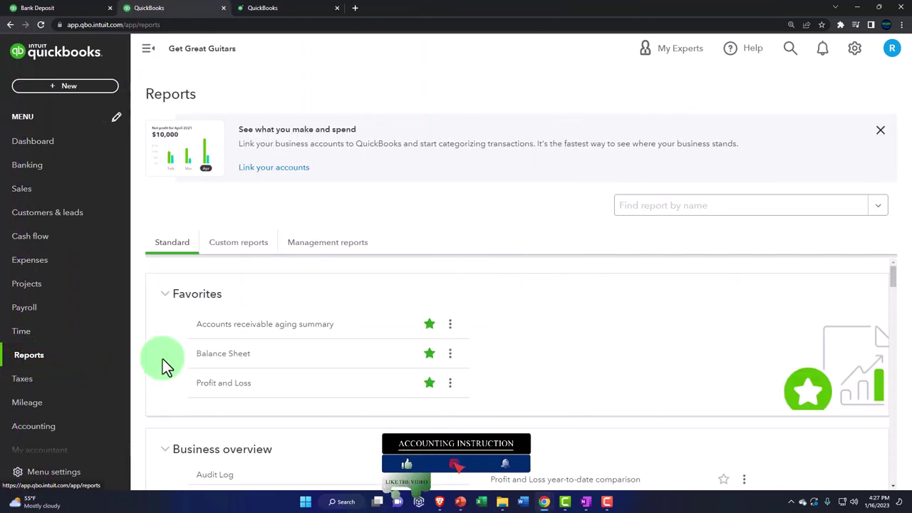
pyautogui.click(216, 354)
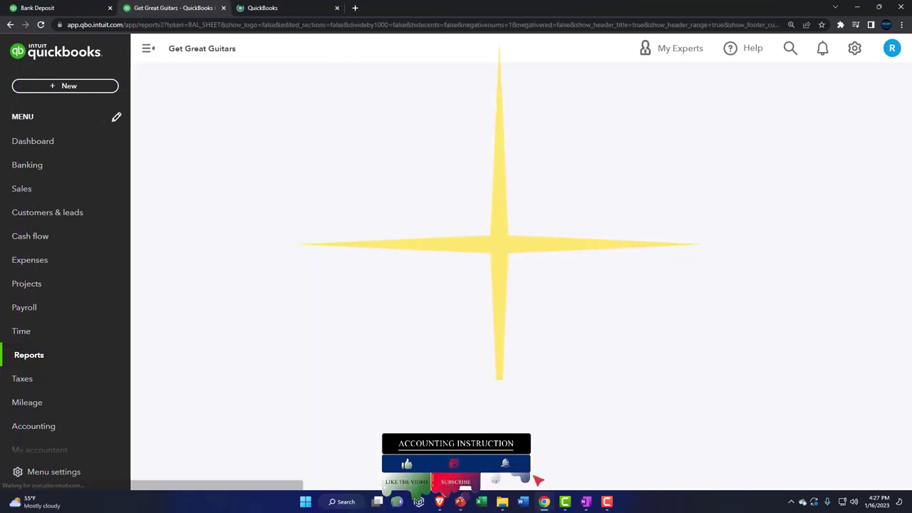
# Step: View where Reports is found under Business overview in the sample company and move its window out of the way
pyautogui.moveTo(911, 114); pyautogui.dragTo(459, 78)
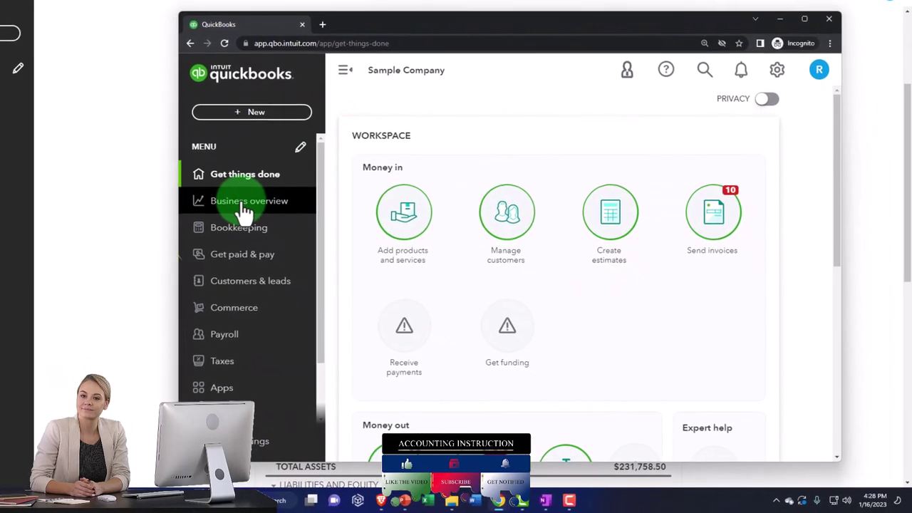
pyautogui.click(315, 238)
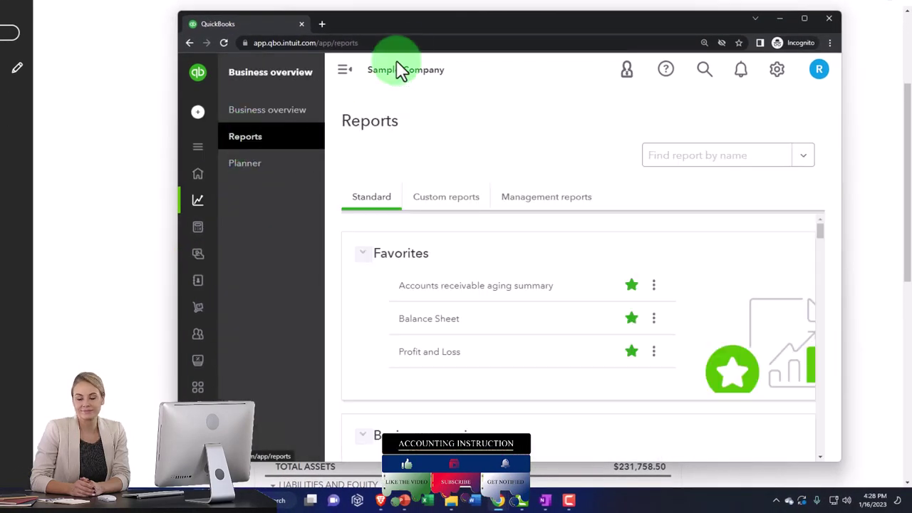
pyautogui.moveTo(405, 16); pyautogui.dragTo(905, 138)
pyautogui.click(317, 185)
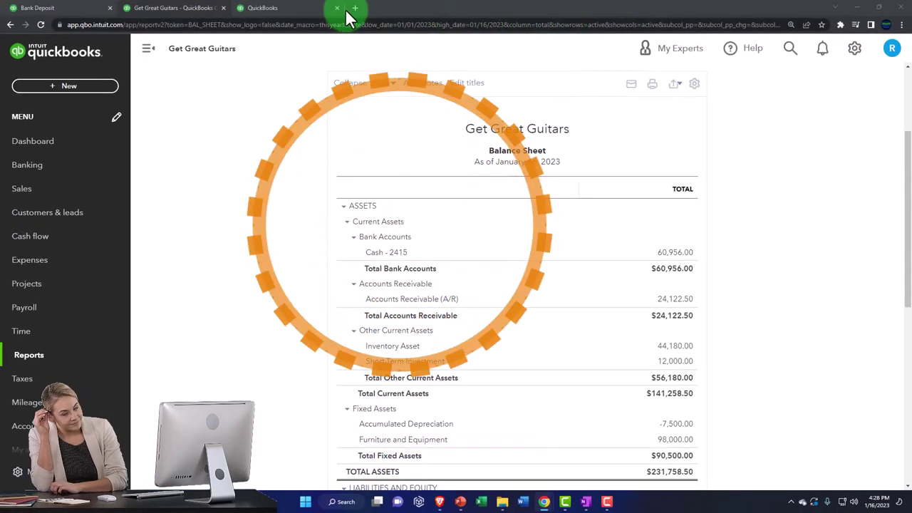
# Step: Open the Profit and Loss report in the third tab and collapse the navigation menu
pyautogui.click(285, 9)
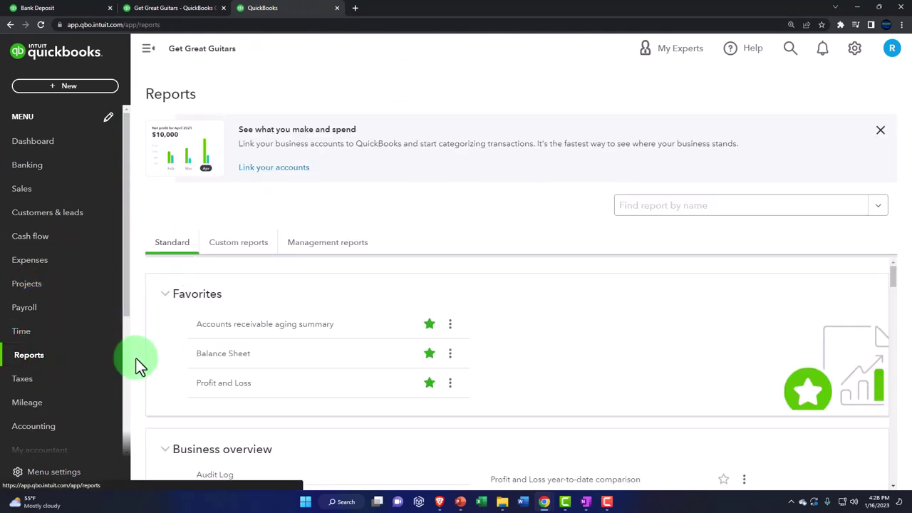
pyautogui.click(223, 385)
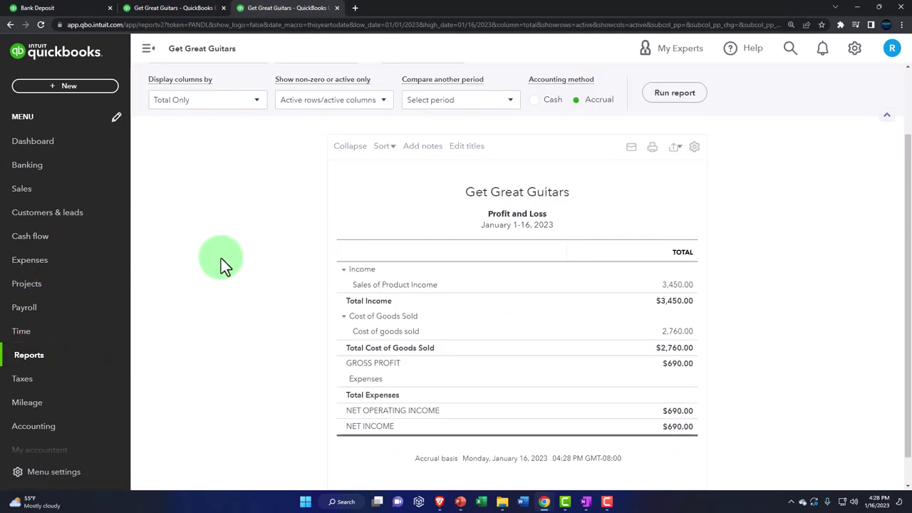
pyautogui.click(148, 48)
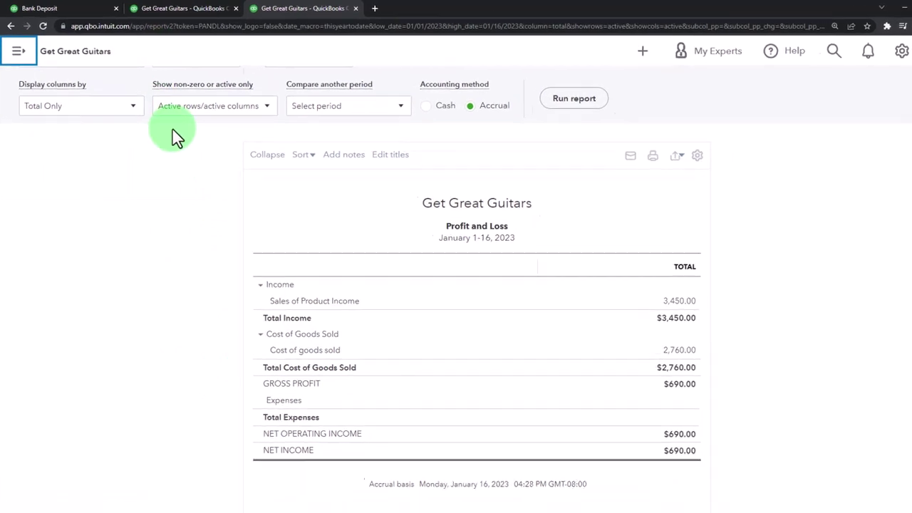
# Step: Run the Profit and Loss report for the period 01/01/2023 to 12/31/2023
pyautogui.scroll(1, 173, 137)
pyautogui.moveTo(201, 123); pyautogui.dragTo(167, 130)
pyautogui.moveTo(253, 195); pyautogui.dragTo(218, 178)
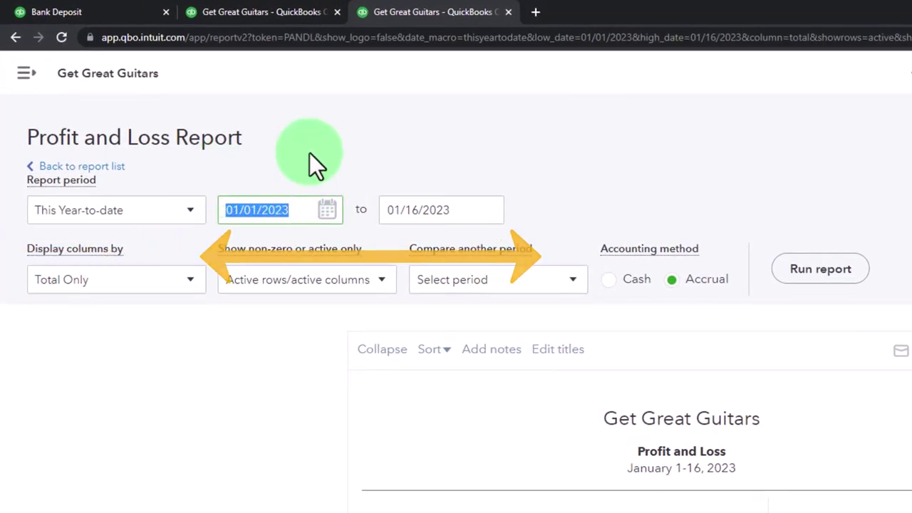
pyautogui.write('010123')
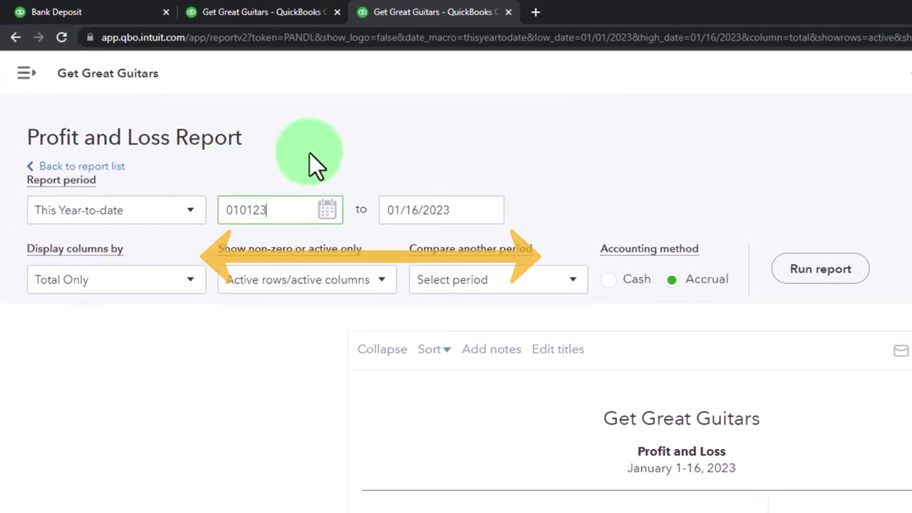
pyautogui.press('Tab')
pyautogui.write('12/31/')
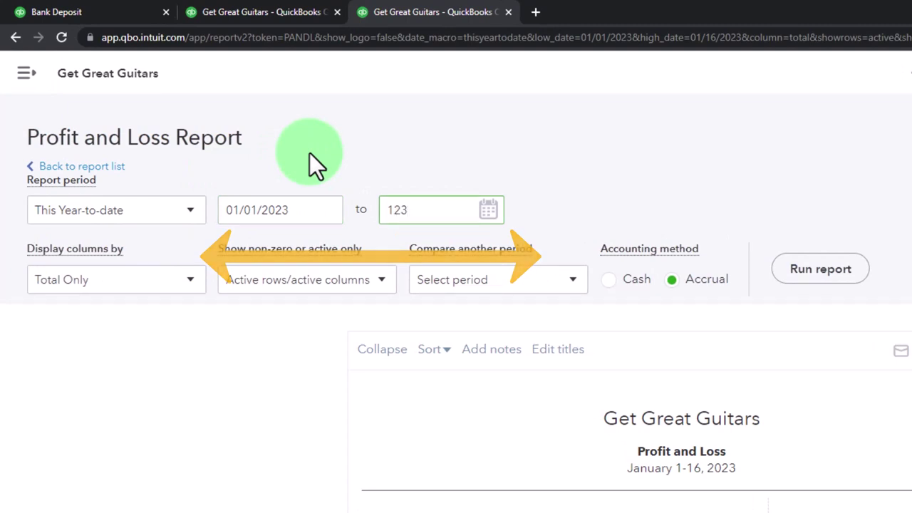
pyautogui.write('2023')
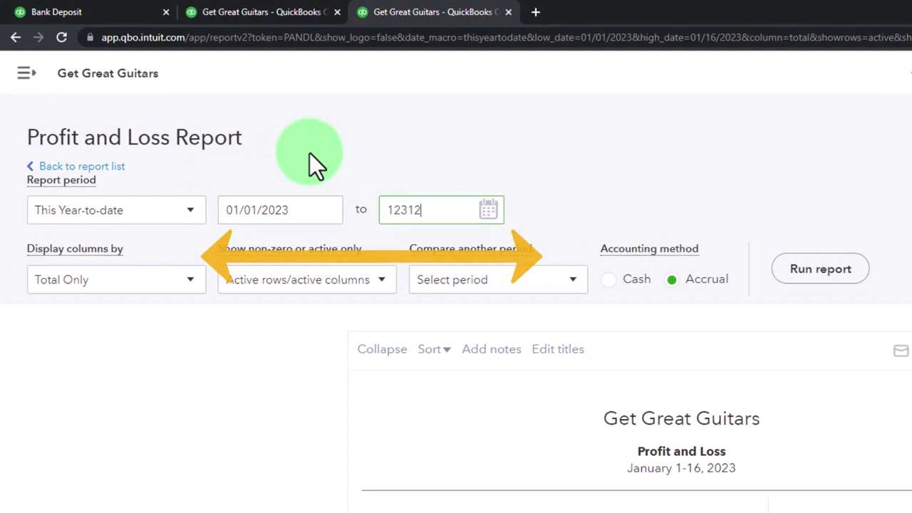
pyautogui.press('Tab')
pyautogui.click(851, 274)
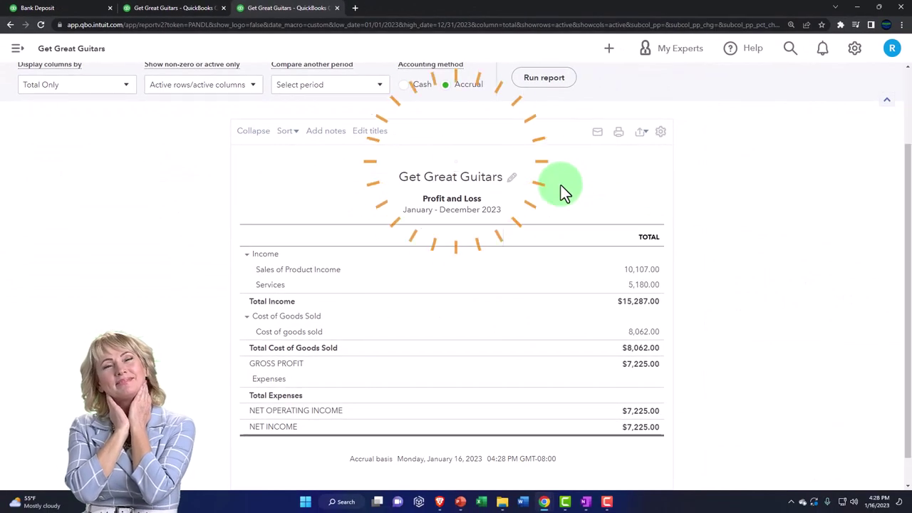
# Step: Run the Balance Sheet report in the second tab for 01/01/2023 to 12/31/2023 and enlarge the page
pyautogui.click(199, 13)
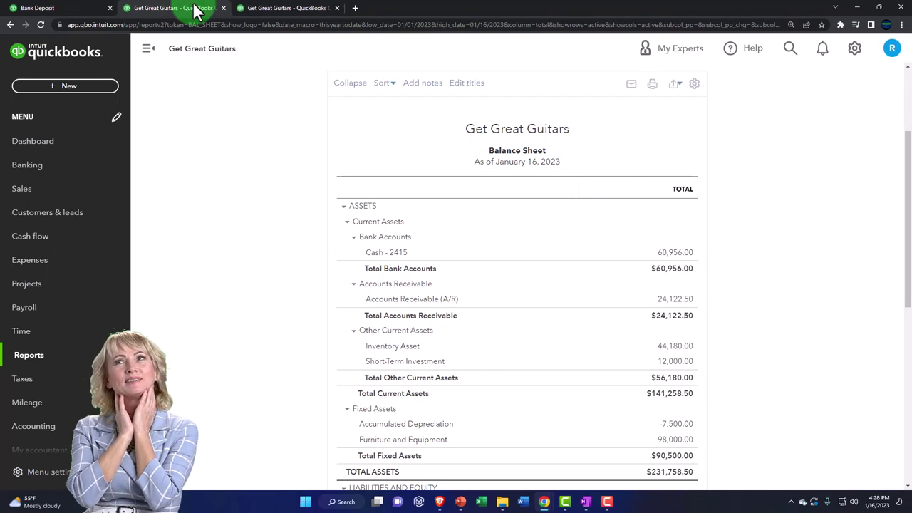
pyautogui.click(148, 48)
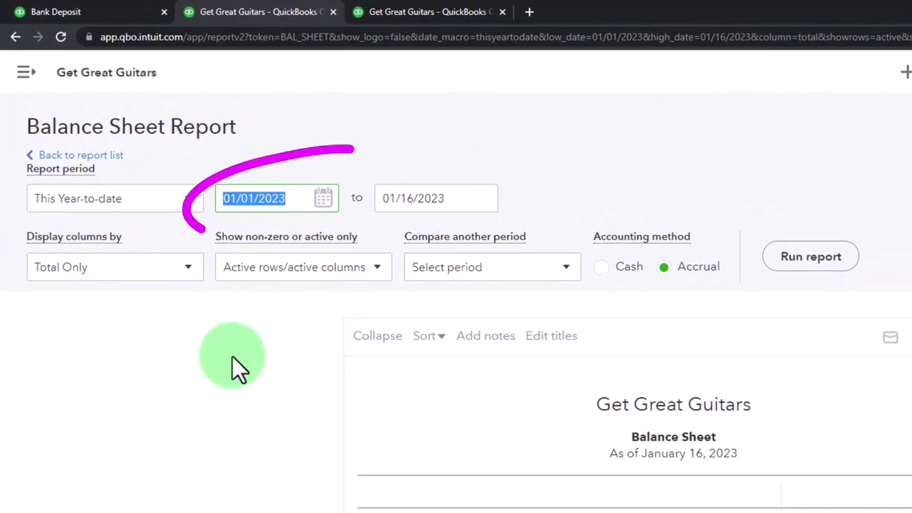
pyautogui.write('0')
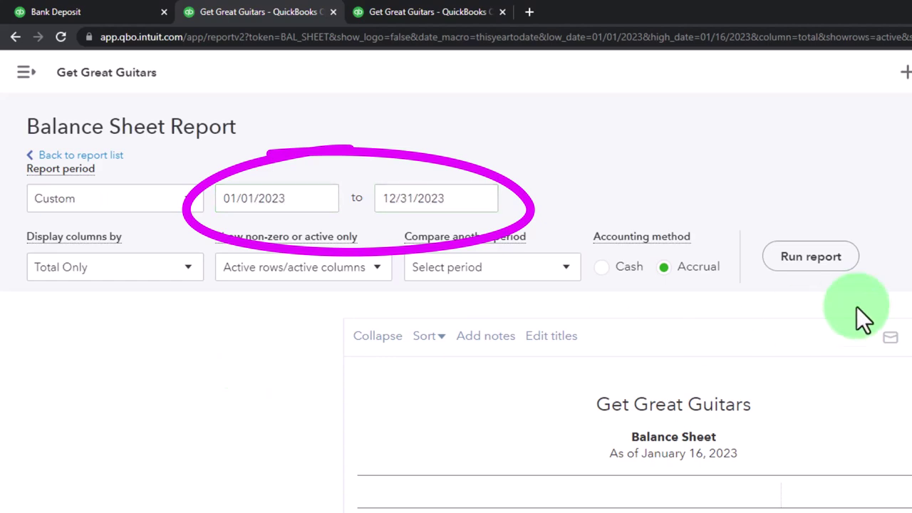
pyautogui.click(825, 257)
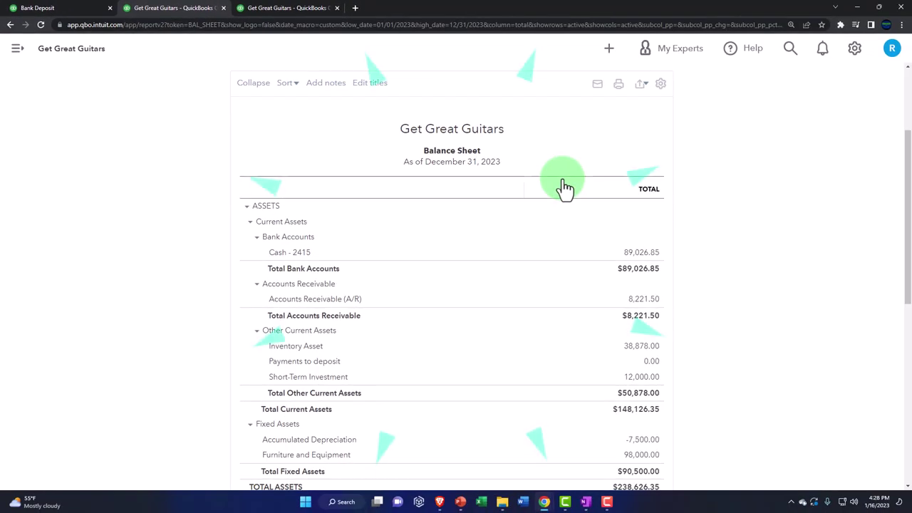
pyautogui.hotkey('ctrl', '+')
pyautogui.hotkey('ctrl', '+')
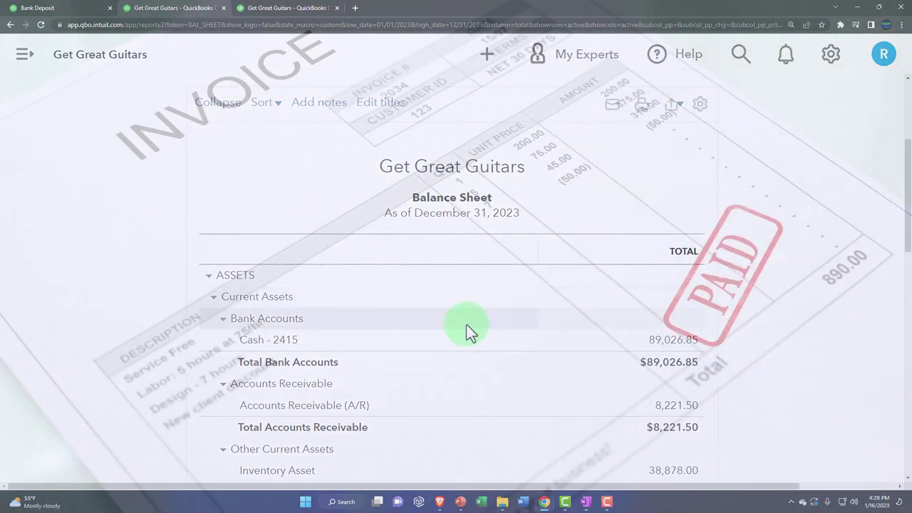
# Step: Switch to OneNote and examine the flowchart of the vendor, customer and employee cycles
pyautogui.click(585, 501)
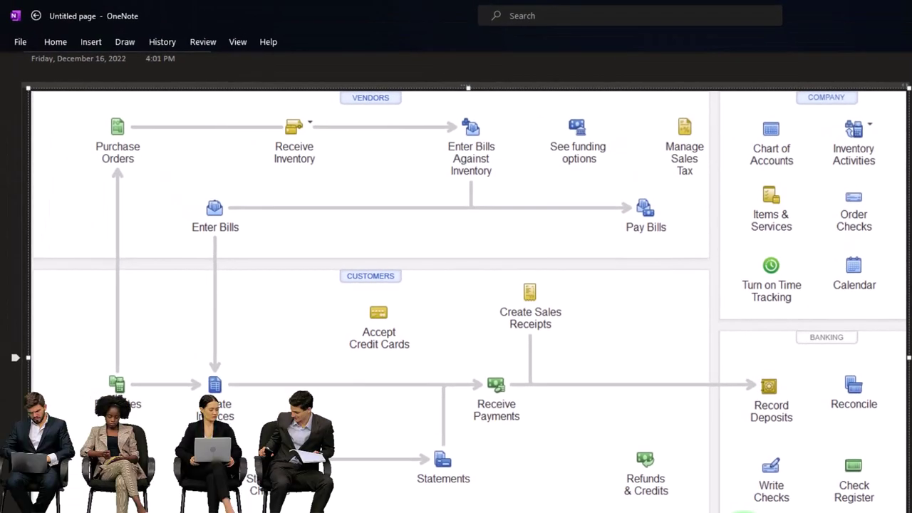
pyautogui.click(322, 223)
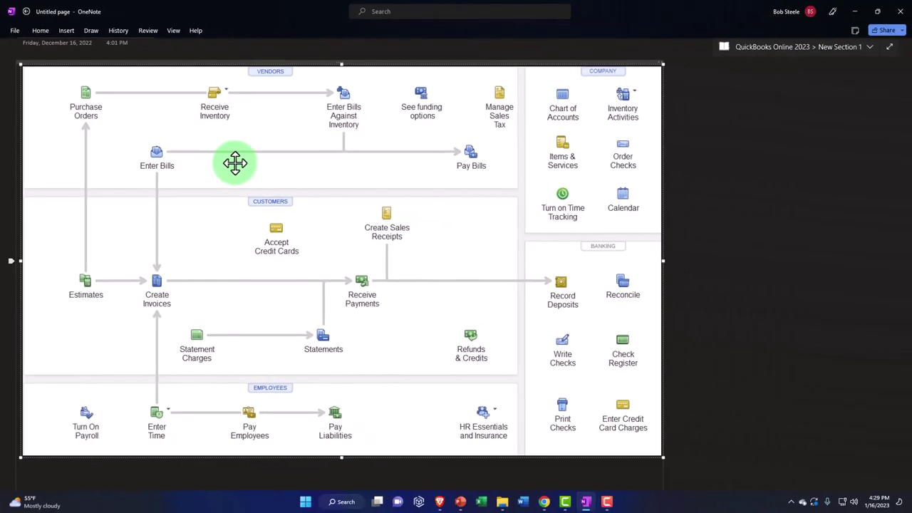
pyautogui.click(235, 163)
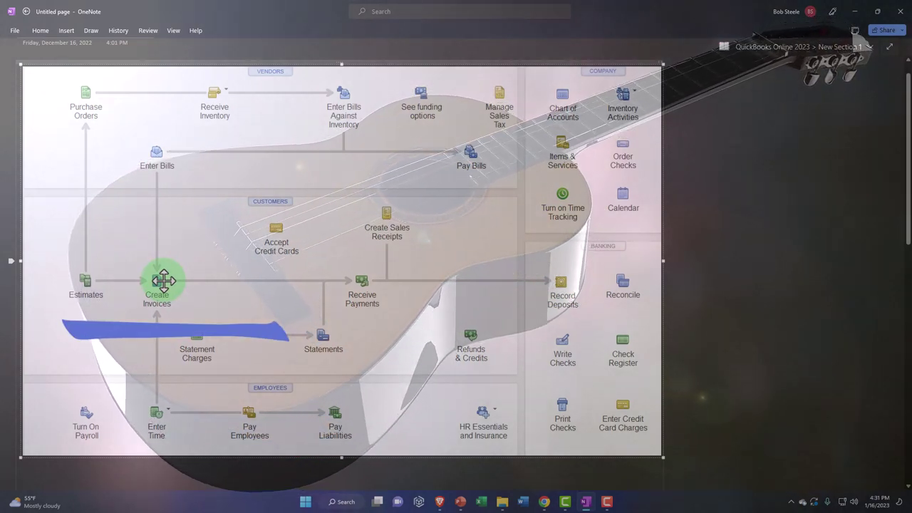
pyautogui.hotkey('ctrl', 'z')
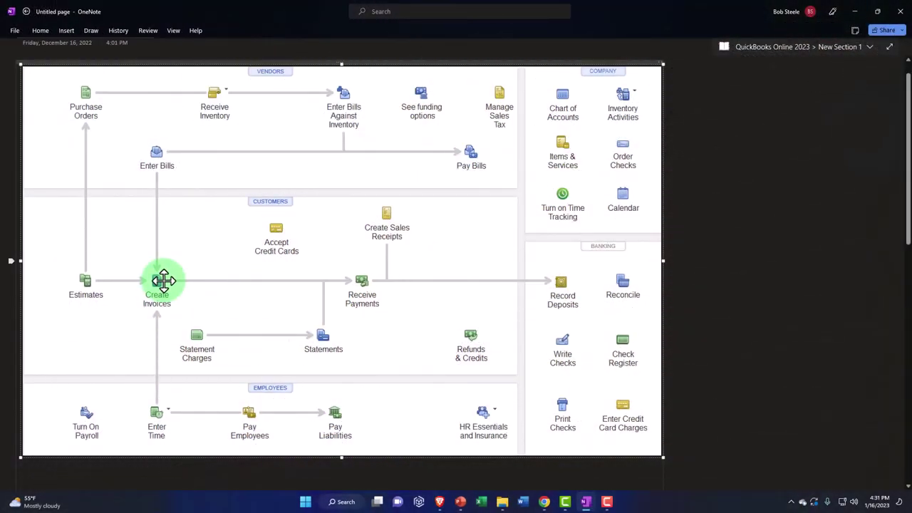
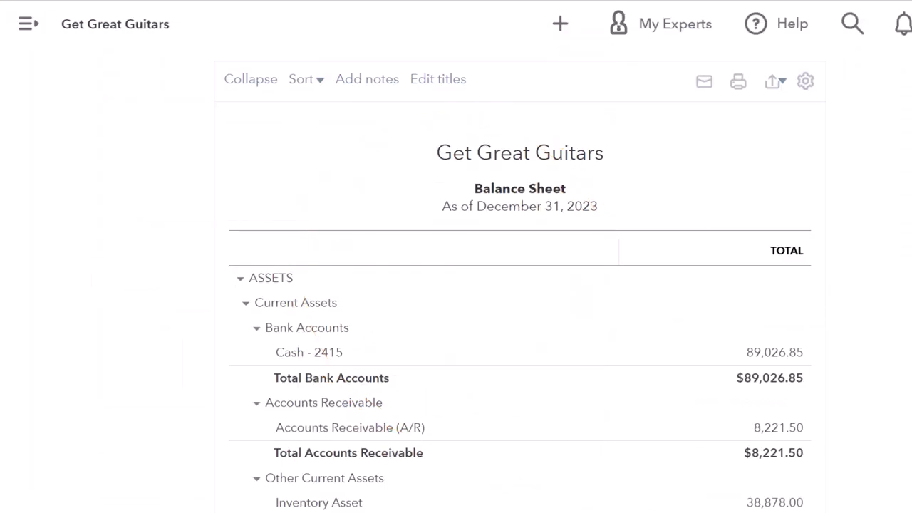
# Step: Open the Vendors list in the first QuickBooks tab and display the transaction list of the vendor Epiphone
pyautogui.click(81, 8)
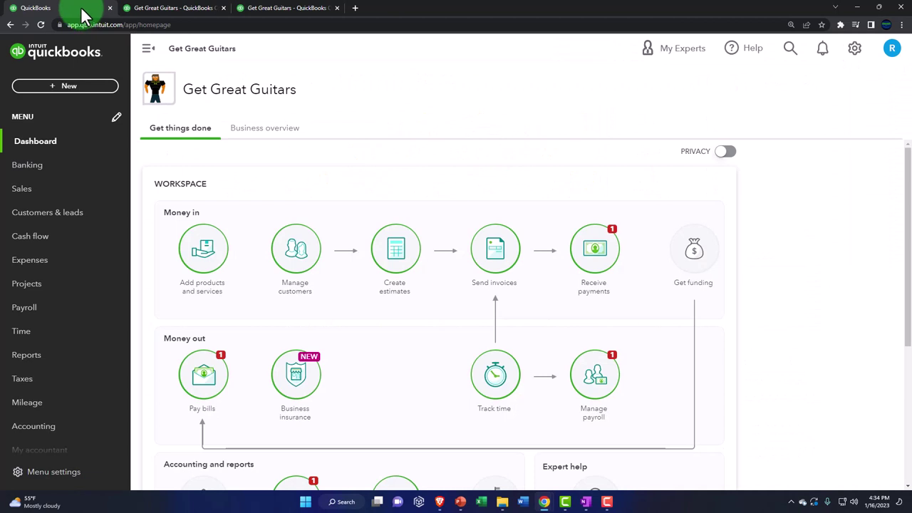
pyautogui.click(45, 263)
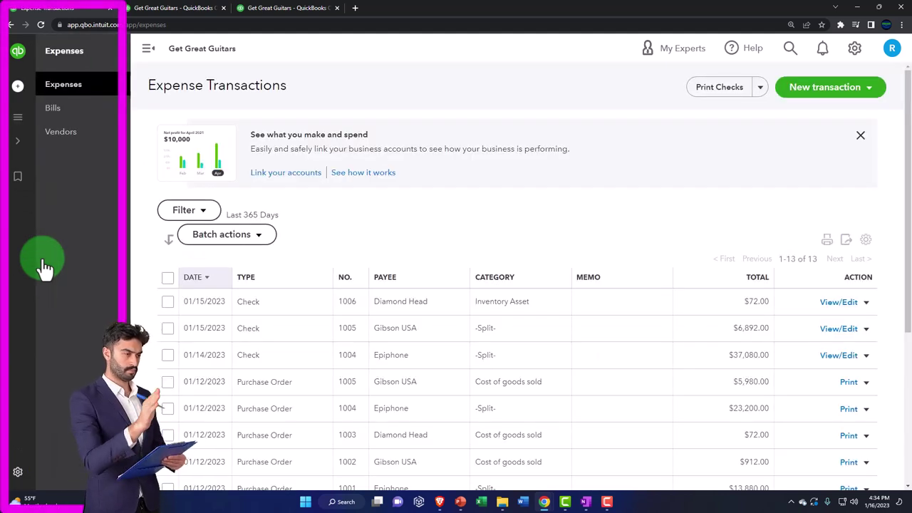
pyautogui.click(62, 134)
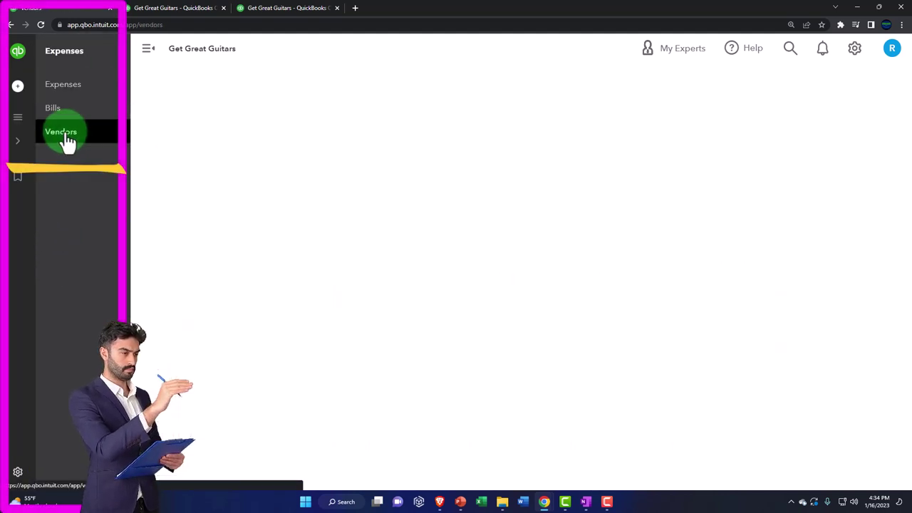
pyautogui.click(147, 50)
pyautogui.scroll(-1, 295, 360)
pyautogui.scroll(-2, 294, 360)
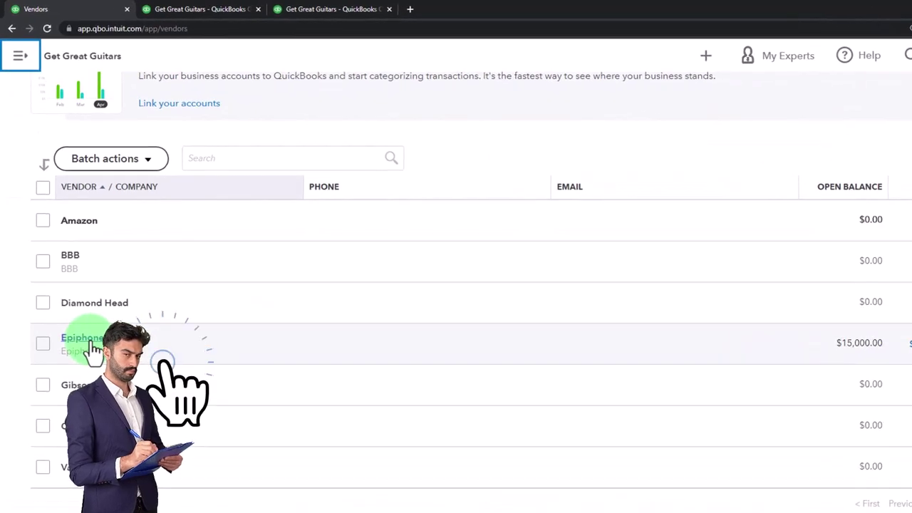
pyautogui.click(84, 339)
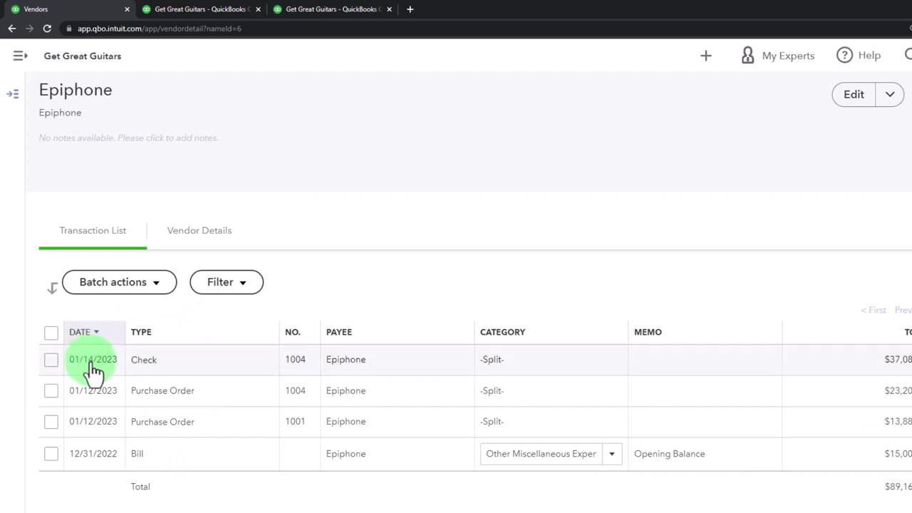
# Step: Open Epiphone's Purchase Order 1004, review its linked check and customer-assigned item lines, and close it
pyautogui.click(153, 399)
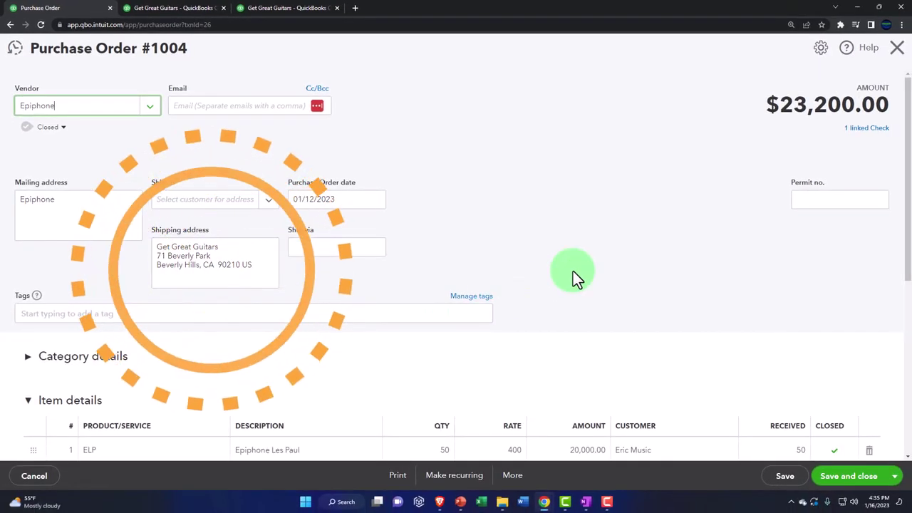
pyautogui.click(866, 145)
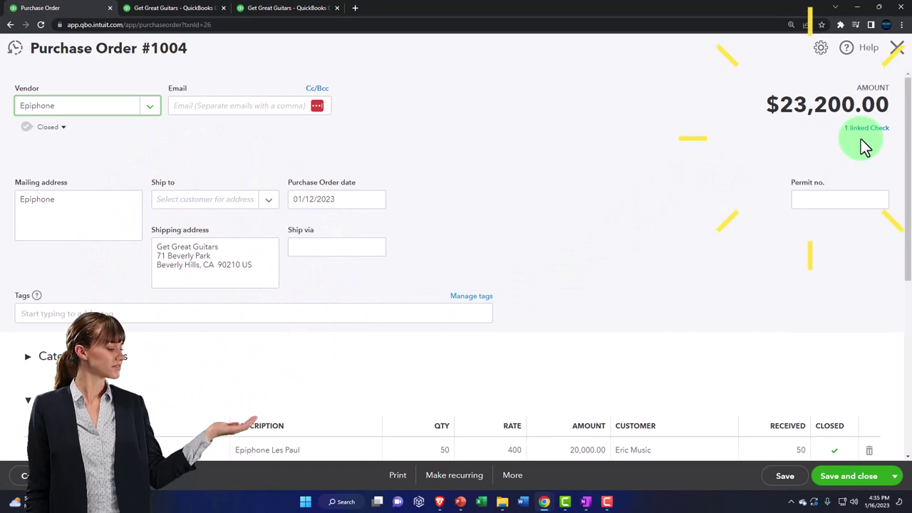
pyautogui.scroll(-2, 559, 281)
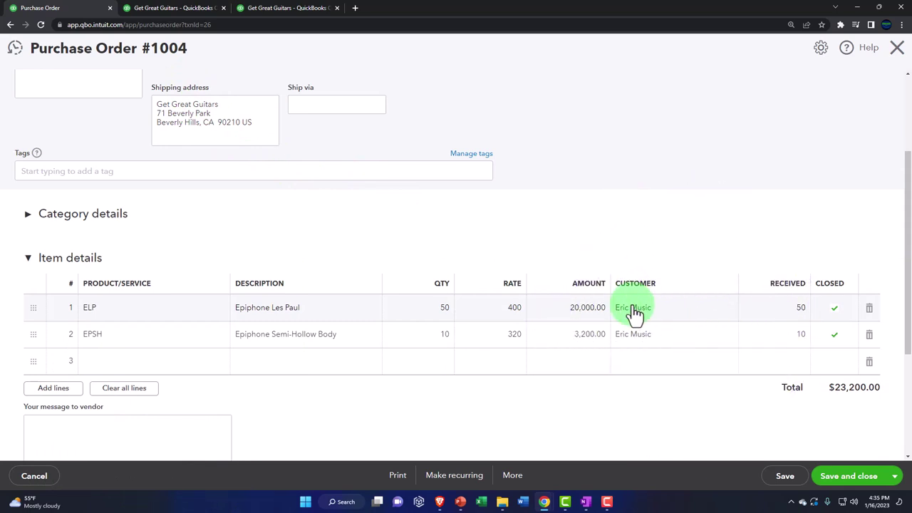
pyautogui.scroll(2, 283, 358)
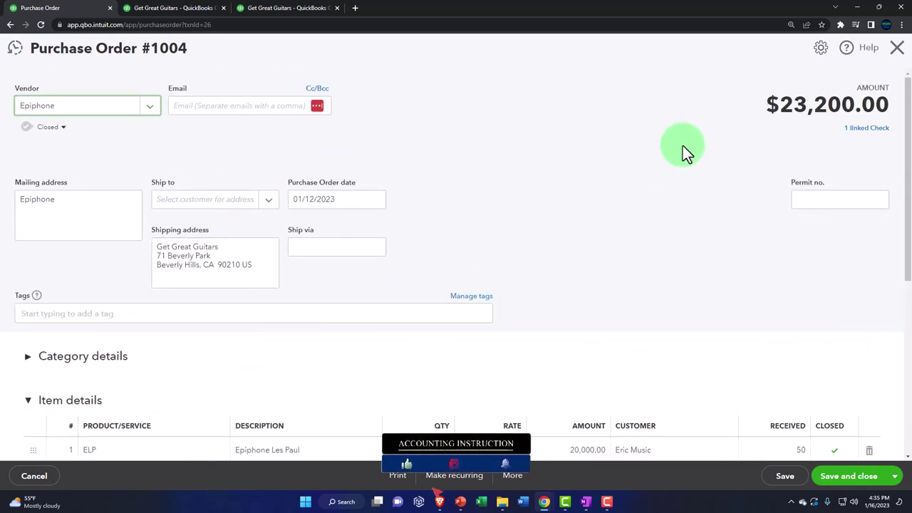
pyautogui.click(897, 54)
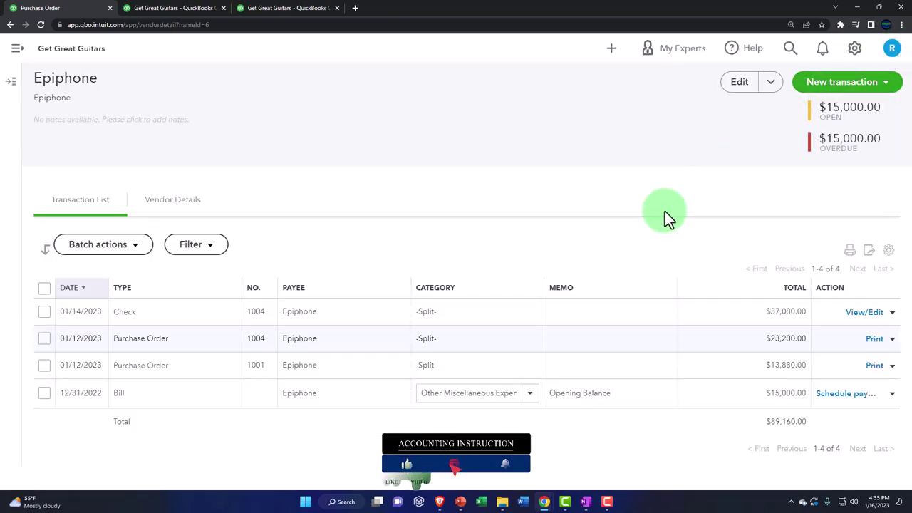
# Step: Open Epiphone's Purchase Order 1001, review the customer column of its item lines, and close it
pyautogui.click(172, 372)
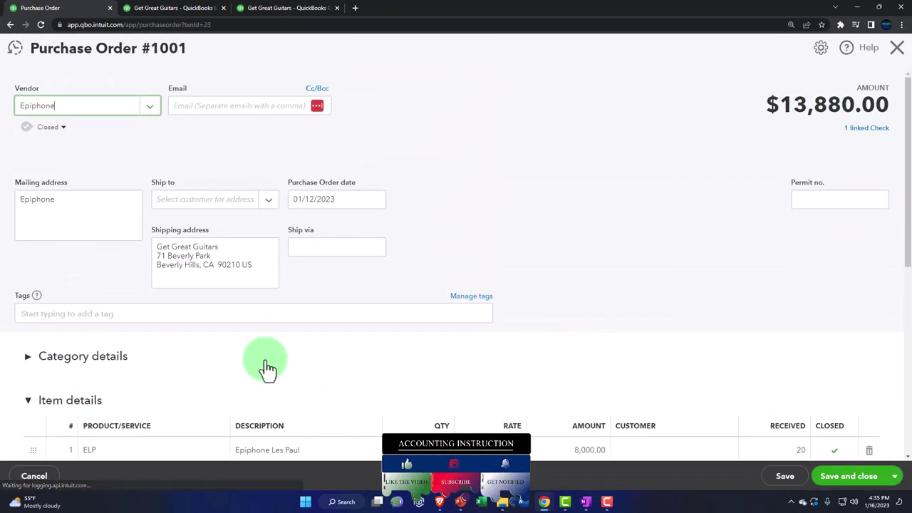
pyautogui.scroll(-3, 346, 358)
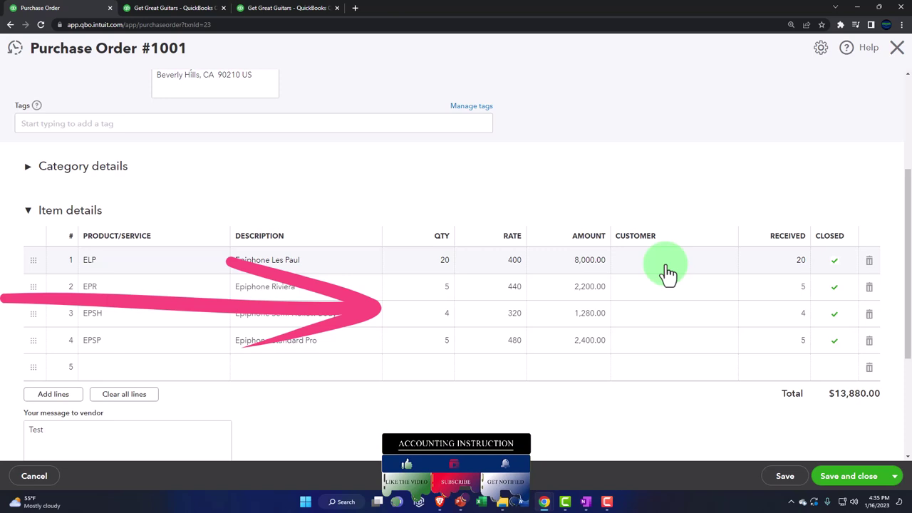
pyautogui.click(897, 50)
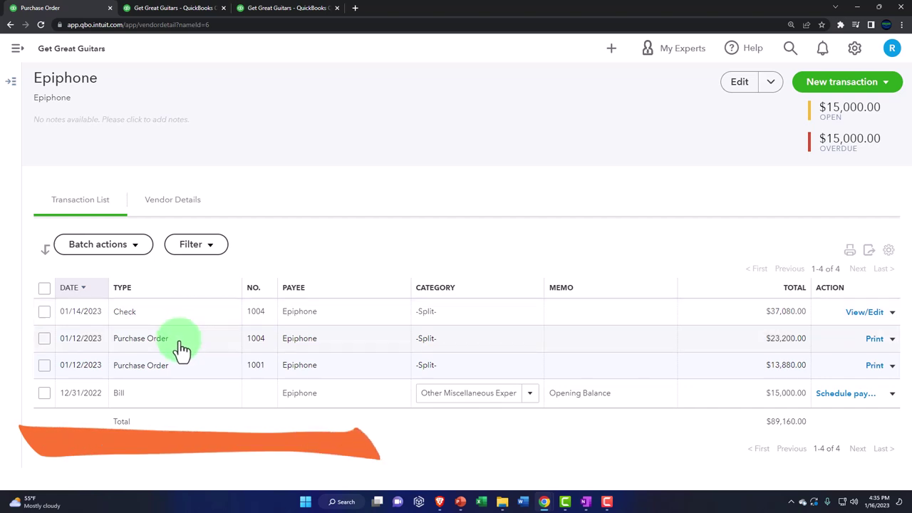
# Step: Open Epiphone's Check 1004 dated 01/14/2023 and examine the billable, tax and customer entries in its item details
pyautogui.click(178, 320)
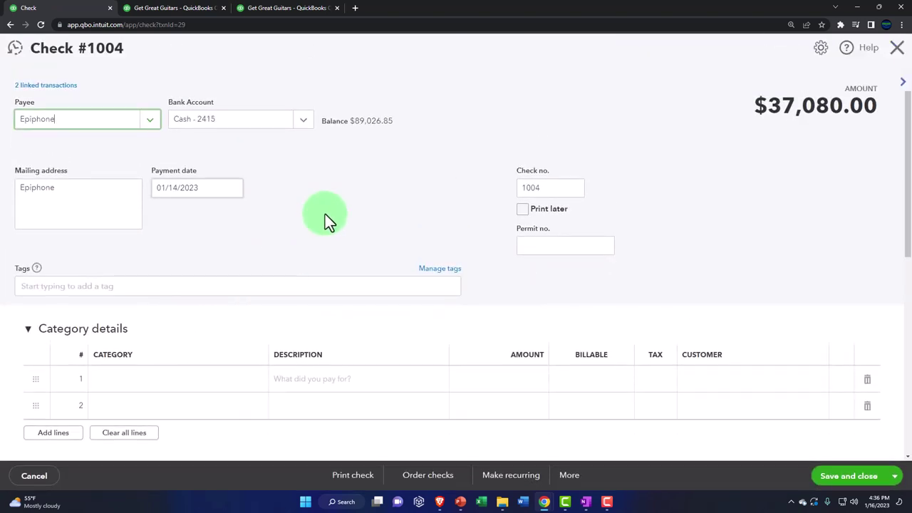
pyautogui.scroll(-2, 325, 213)
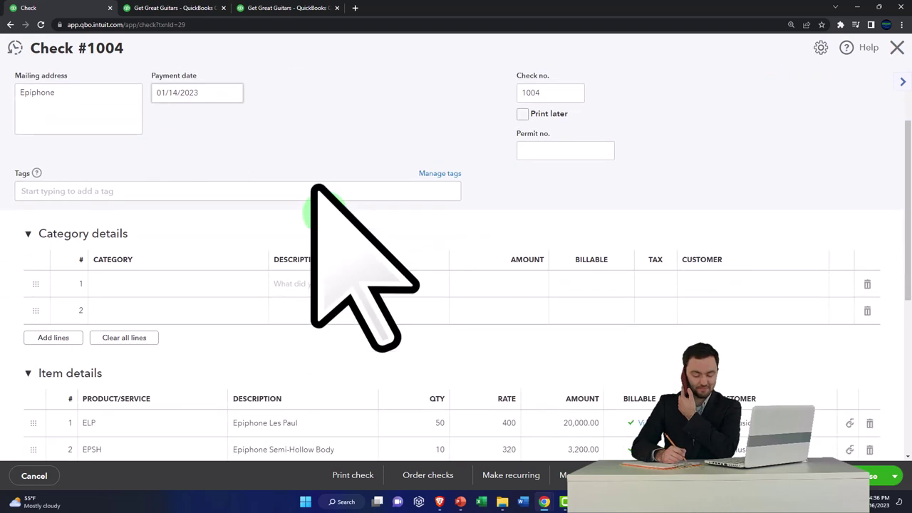
pyautogui.scroll(-5, 314, 189)
pyautogui.click(314, 188)
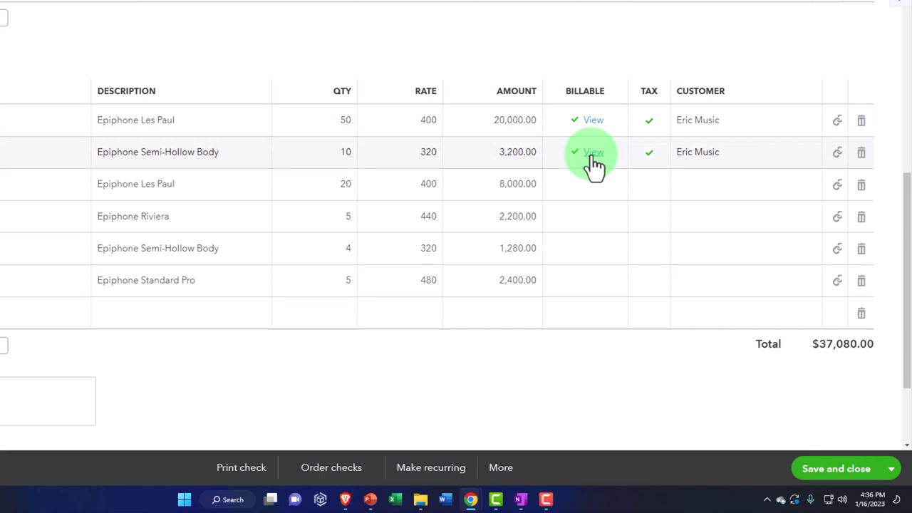
pyautogui.click(592, 153)
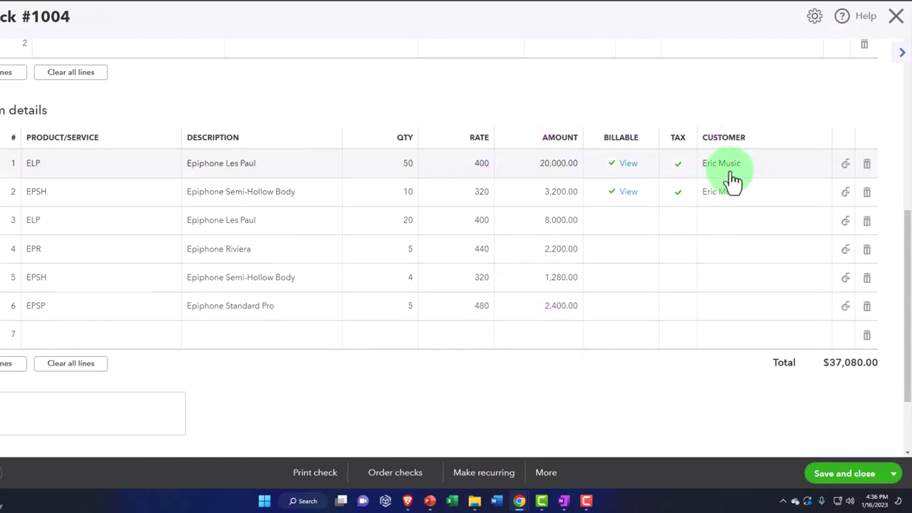
pyautogui.click(251, 192)
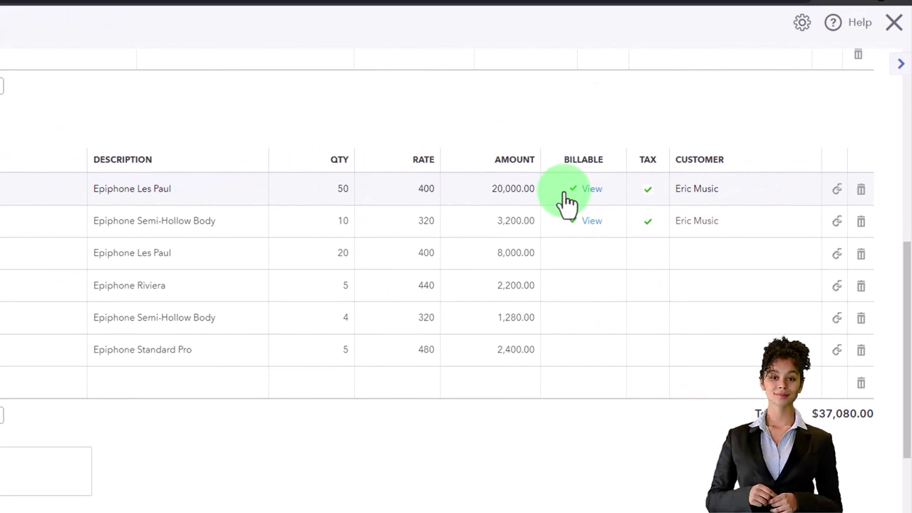
# Step: Examine the billable expense options under Expenses in Account and Settings, using a duplicate of the Profit and Loss tab, and close that duplicate
pyautogui.click(301, 14)
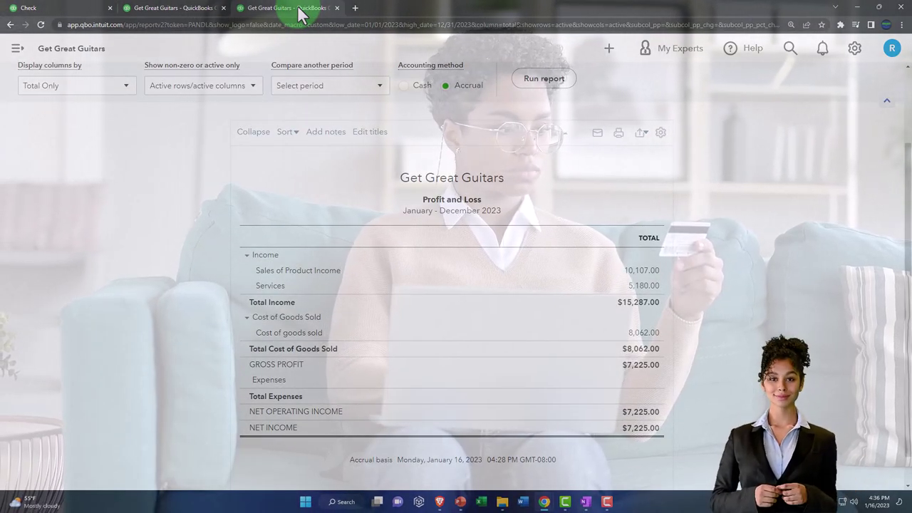
pyautogui.rightClick(302, 13)
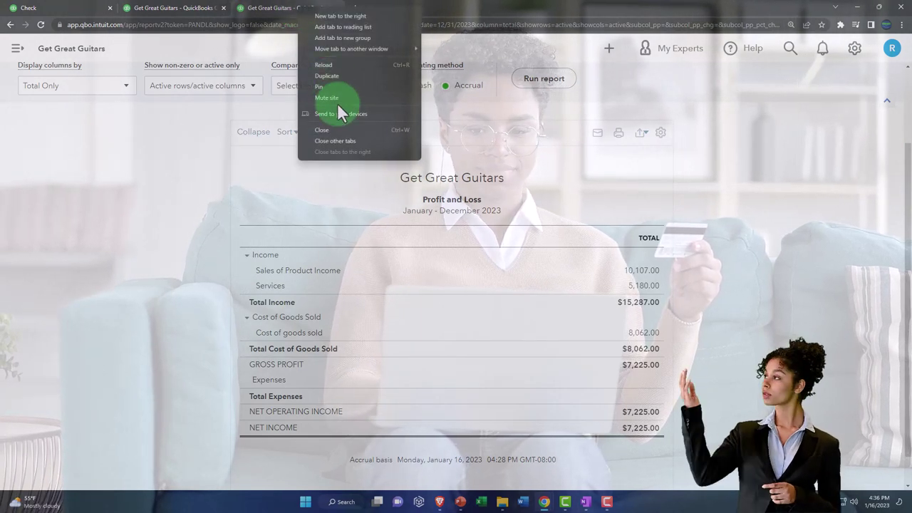
pyautogui.click(332, 75)
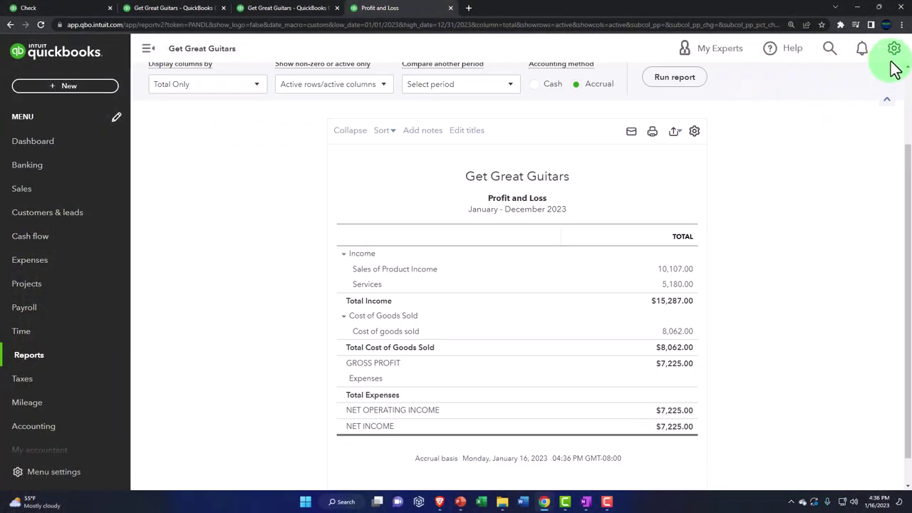
pyautogui.click(857, 57)
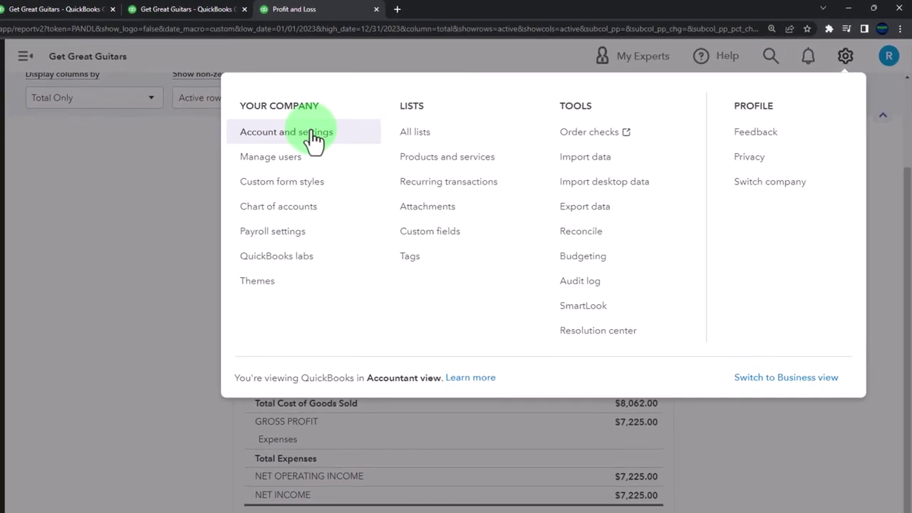
pyautogui.click(314, 140)
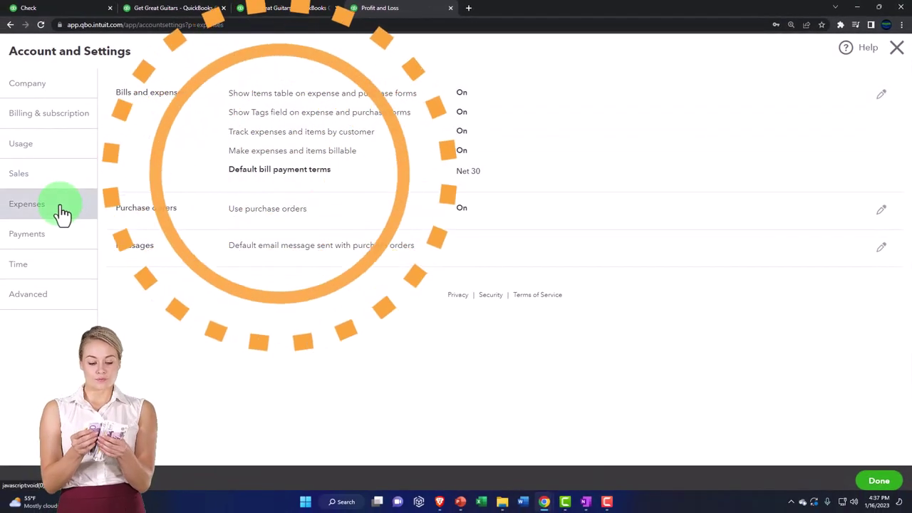
pyautogui.click(375, 152)
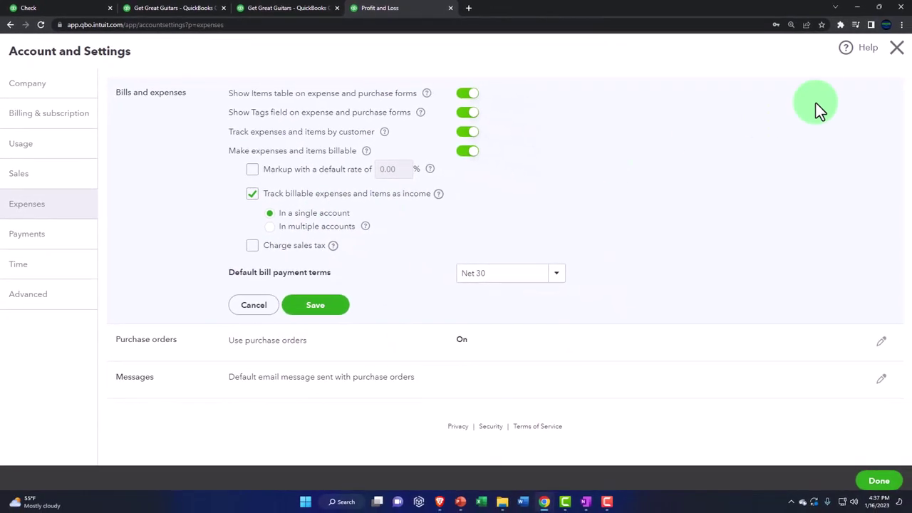
pyautogui.click(896, 57)
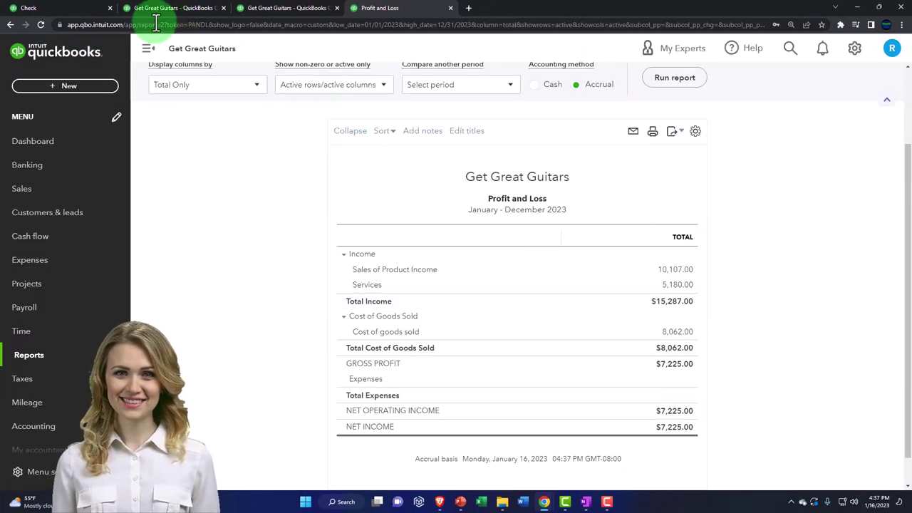
pyautogui.click(450, 10)
# Step: Return to Check 1004 in the first tab, review its billable customer lines once more, and close the check
pyautogui.click(90, 9)
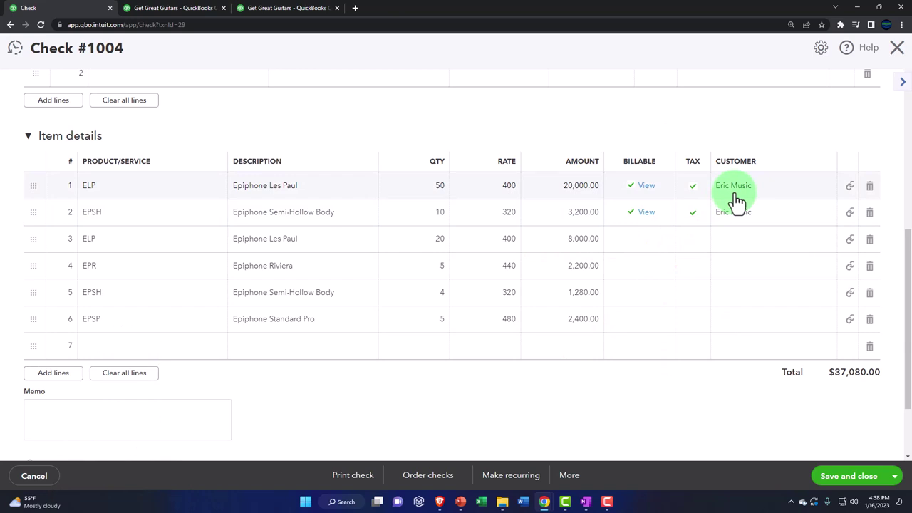
pyautogui.click(693, 210)
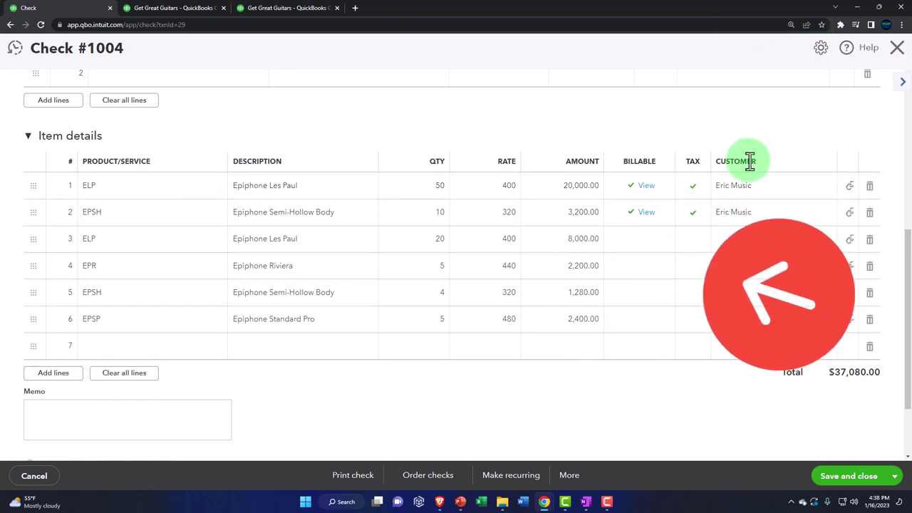
pyautogui.click(898, 49)
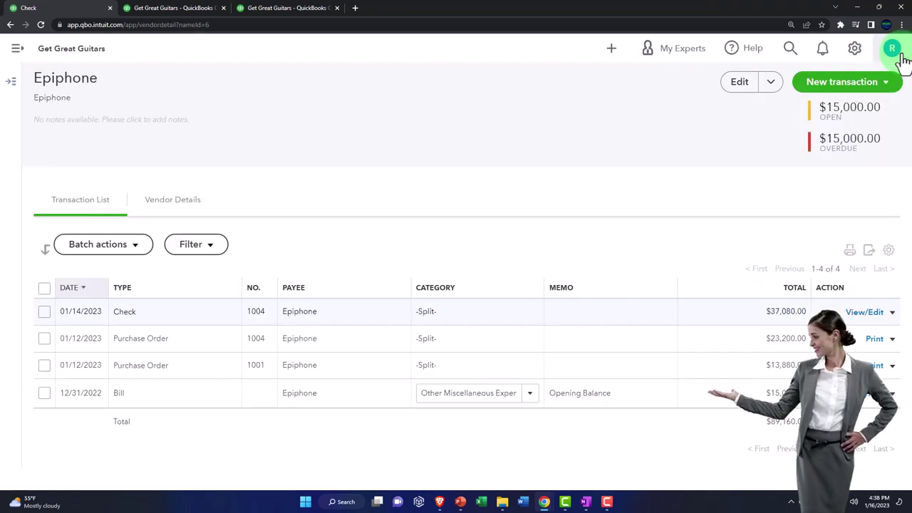
# Step: Create a new invoice and choose Eric Music as its customer
pyautogui.click(18, 53)
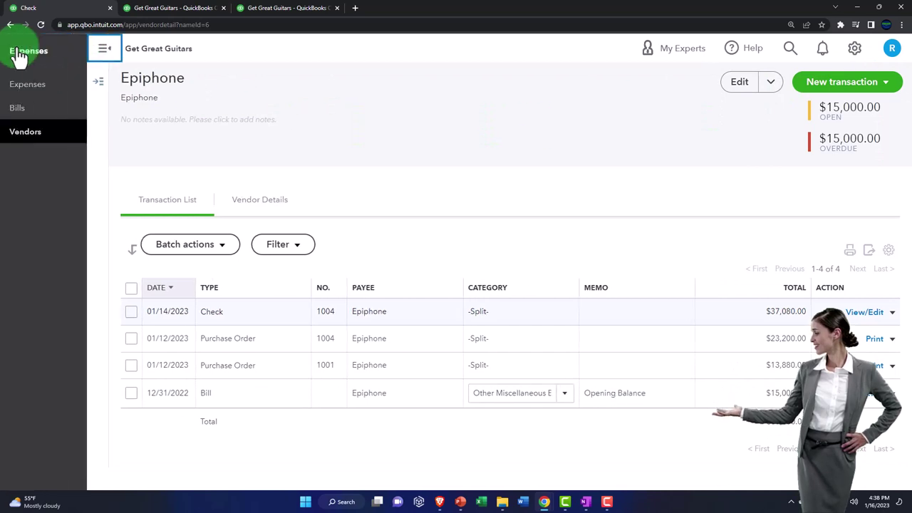
pyautogui.click(36, 89)
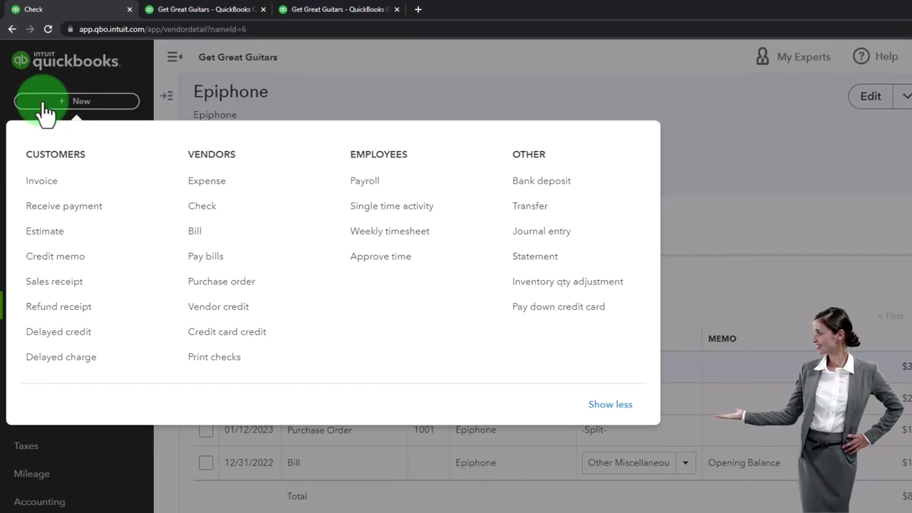
pyautogui.click(50, 185)
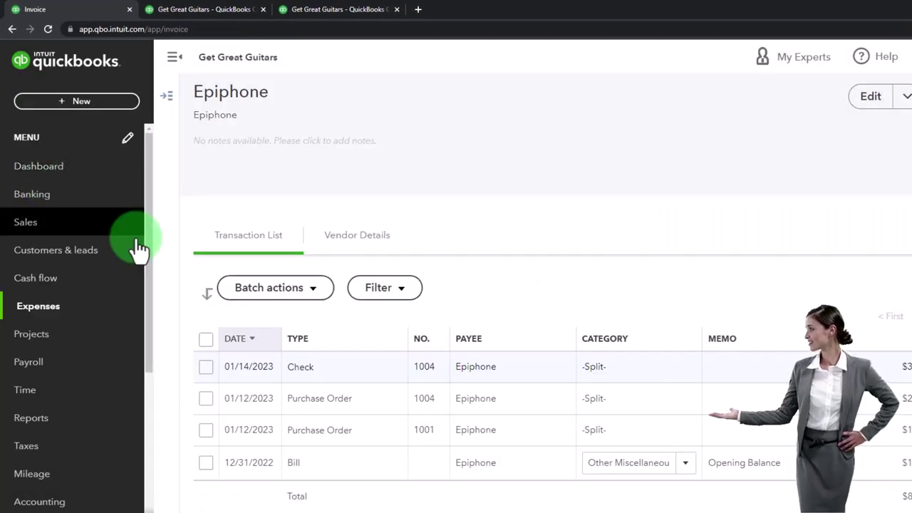
pyautogui.write('we')
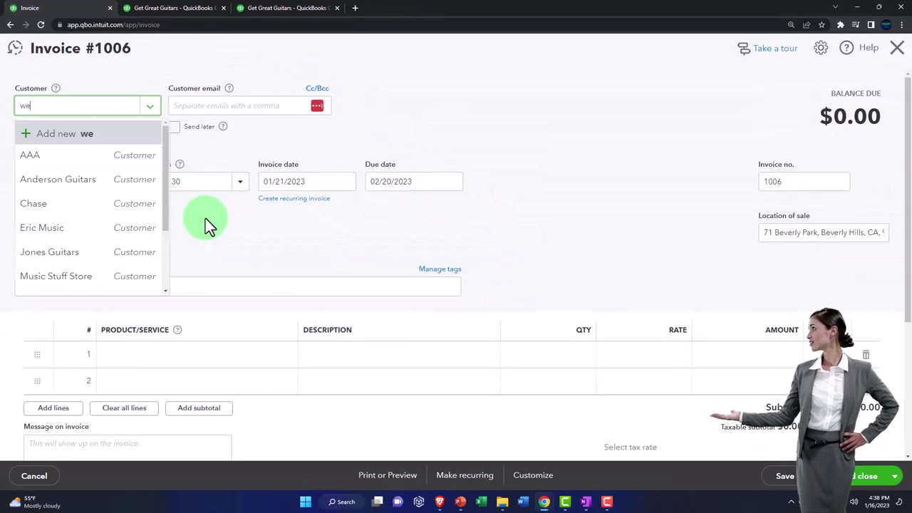
pyautogui.press('BackSpace')
pyautogui.press('BackSpace')
pyautogui.write('Er')
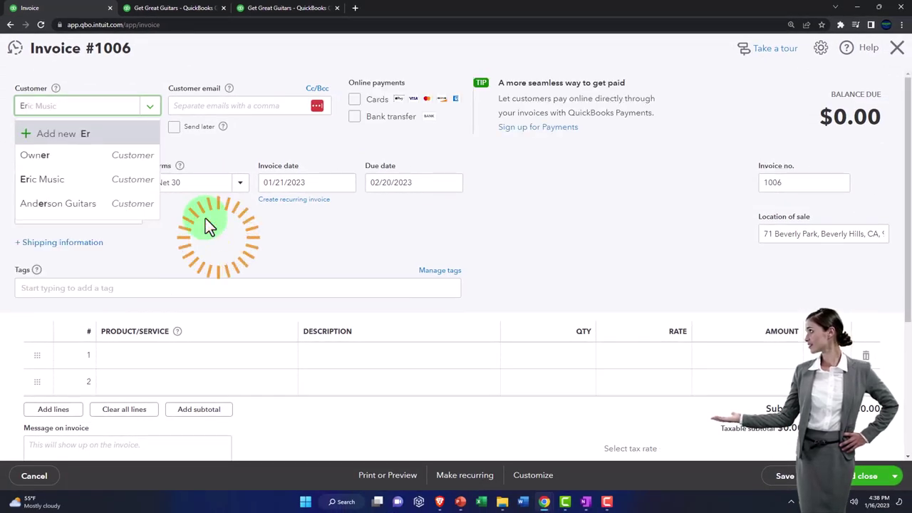
pyautogui.press('Down')
pyautogui.press('Down')
pyautogui.press('Down')
pyautogui.press('Return')
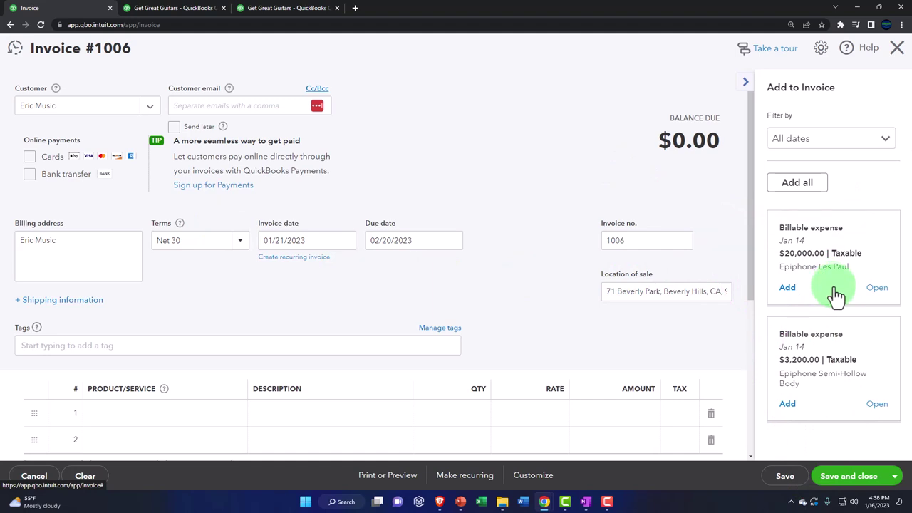
pyautogui.click(796, 183)
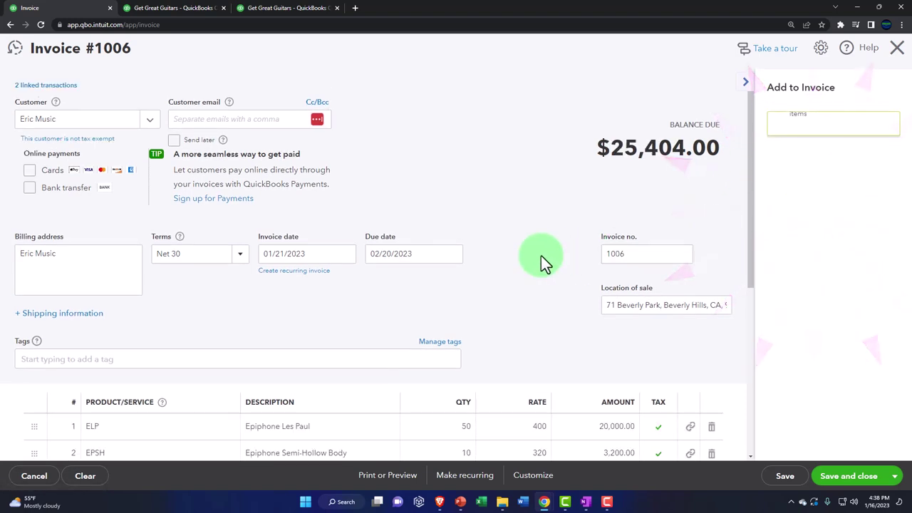
pyautogui.click(747, 83)
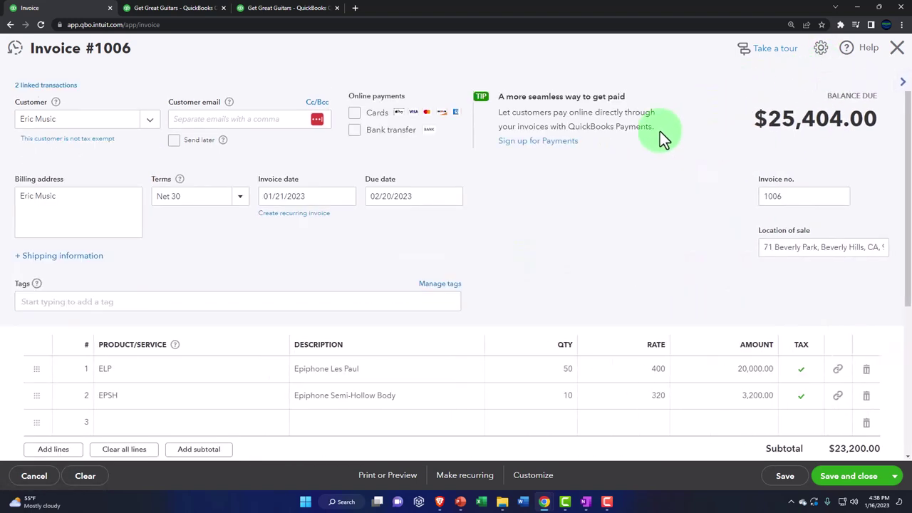
pyautogui.click(98, 125)
pyautogui.click(99, 127)
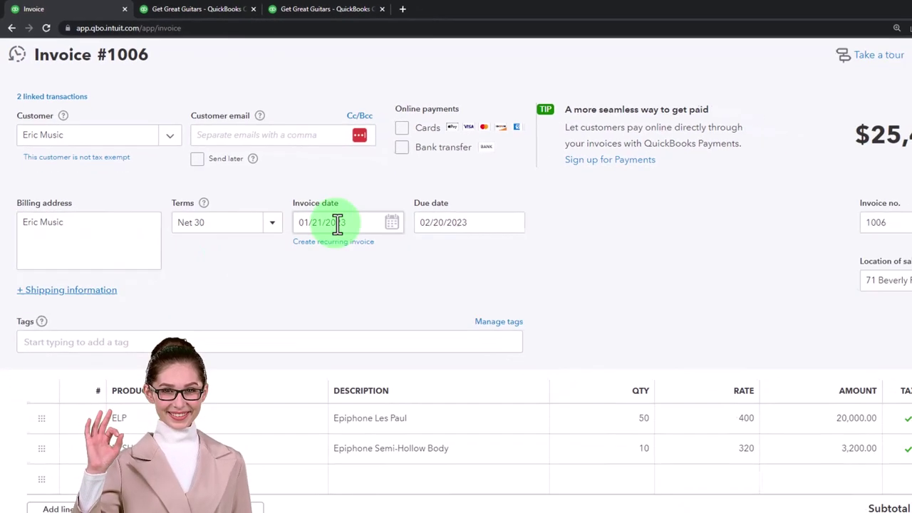
# Step: Set the invoice date to 01/23/2023 and advance to the first product line
pyautogui.click(337, 223)
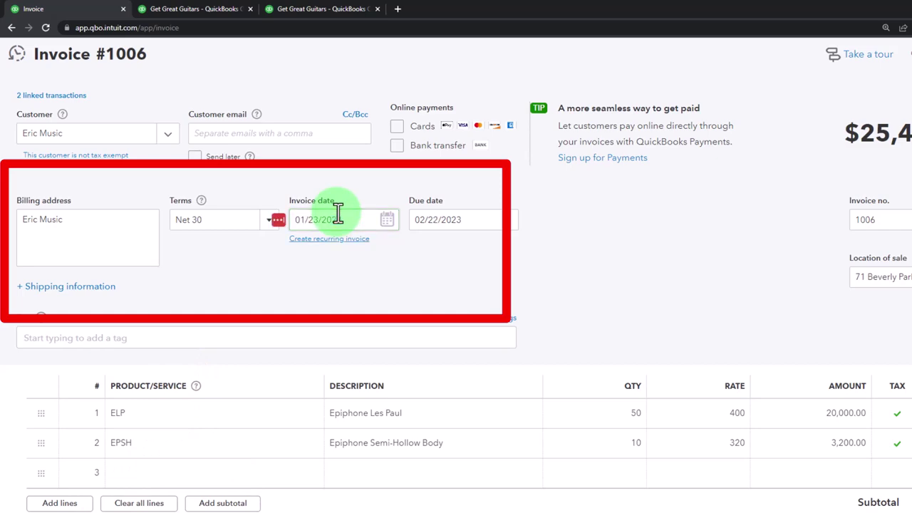
pyautogui.press('Tab')
pyautogui.press('Tab')
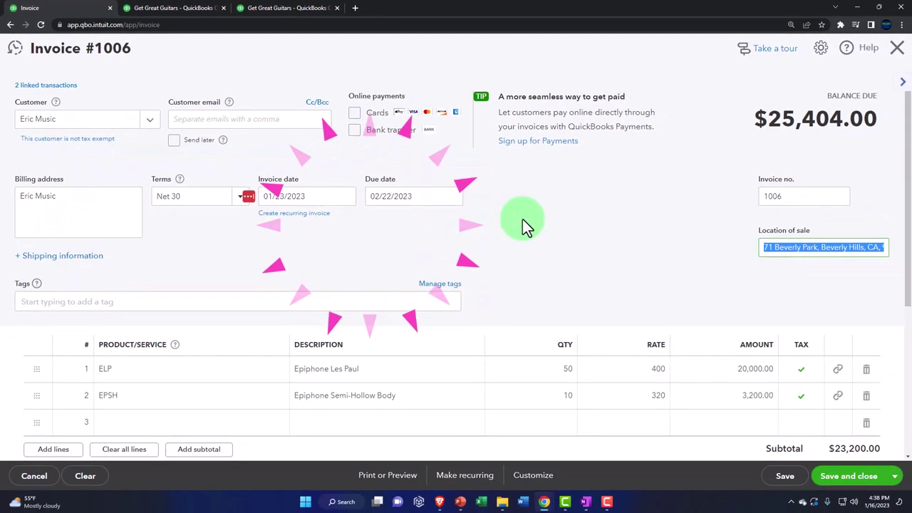
pyautogui.press('Tab')
pyautogui.press('Tab')
pyautogui.press('Tab')
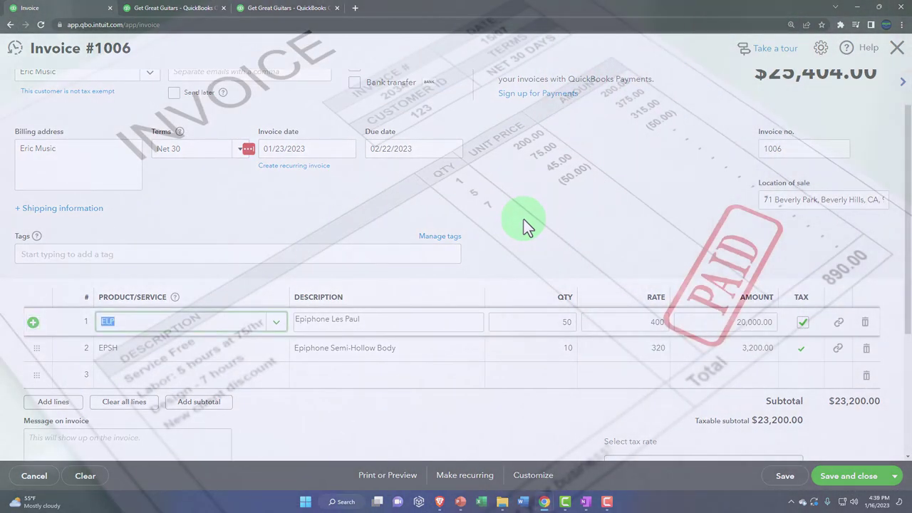
# Step: Add item ELP on the third line as a price reference and set the first ELP line's rate to 500
pyautogui.scroll(-1, 524, 219)
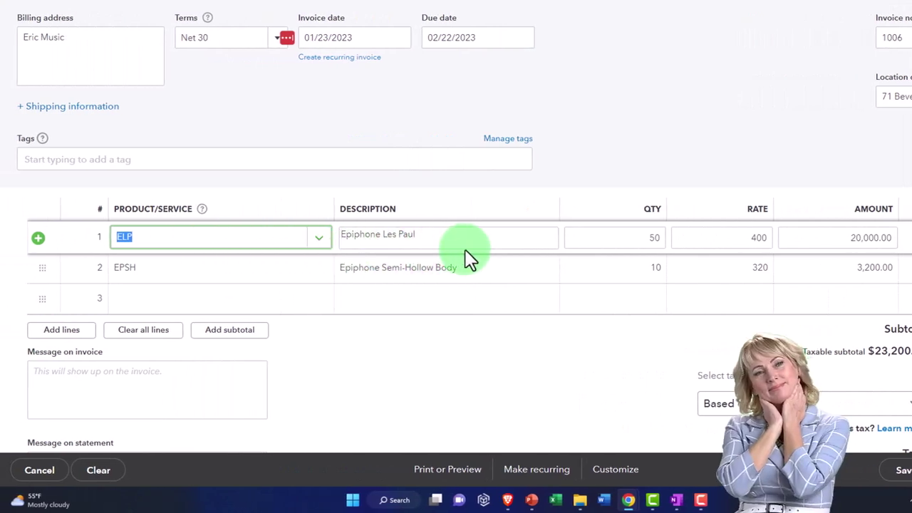
pyautogui.click(151, 299)
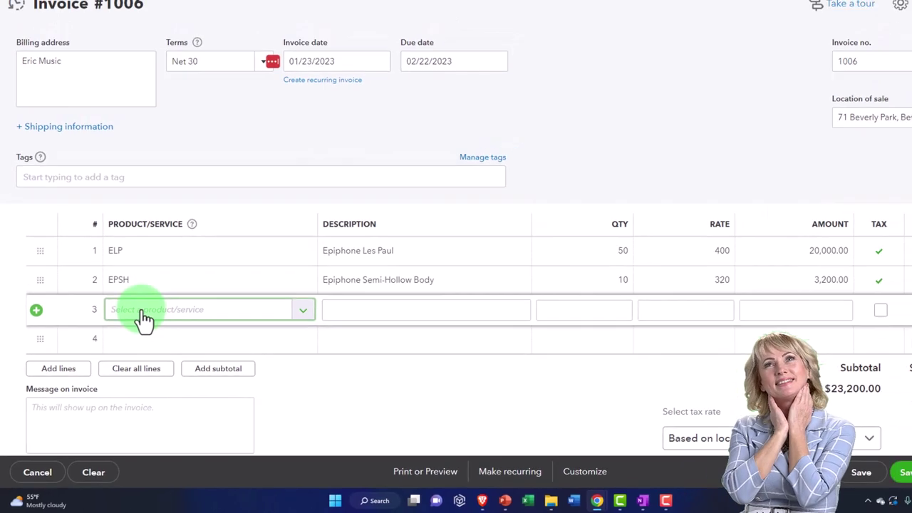
pyautogui.write('elp')
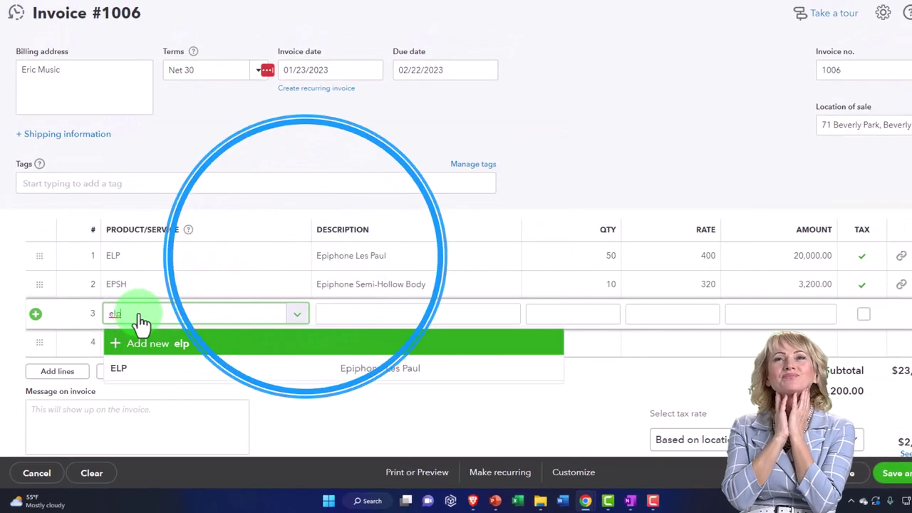
pyautogui.press('Tab')
pyautogui.click(470, 319)
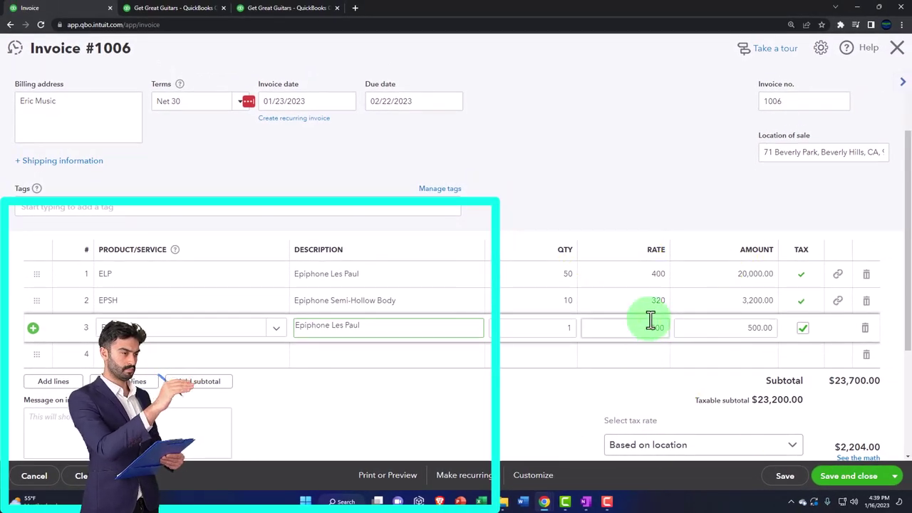
pyautogui.click(656, 278)
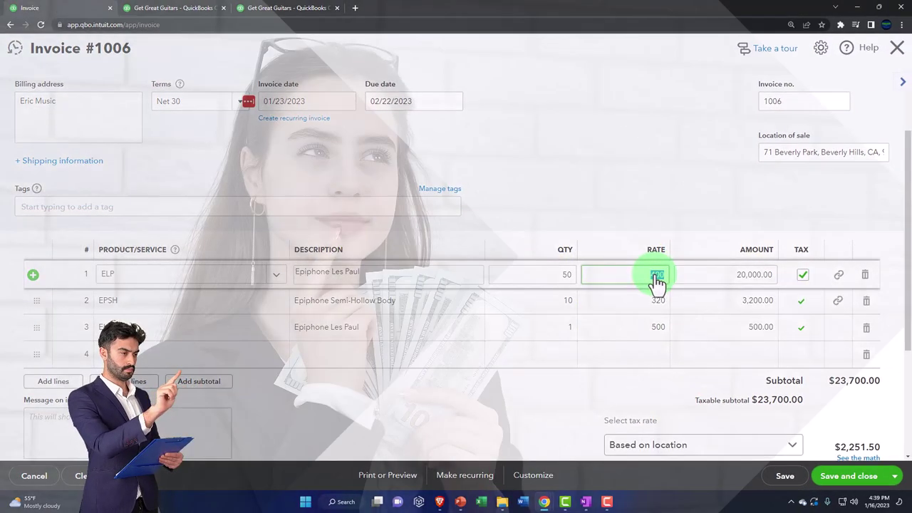
pyautogui.press('Tab')
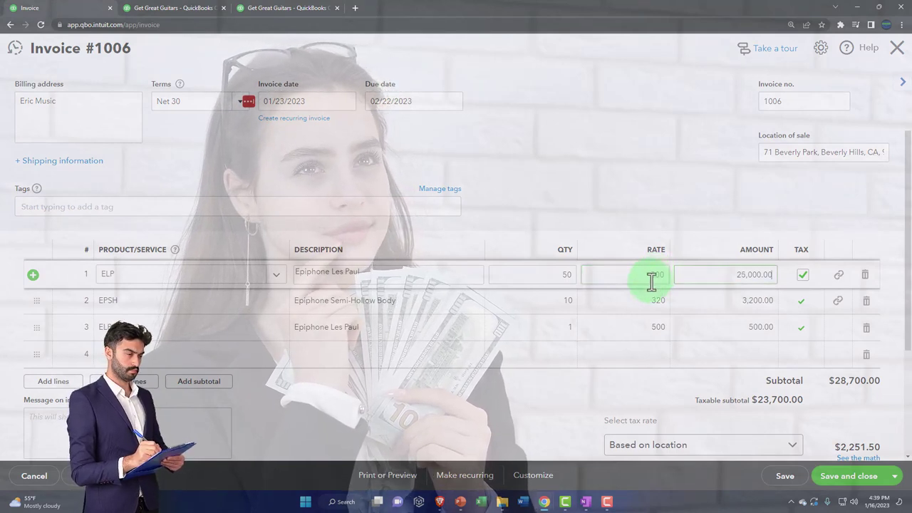
# Step: Change the third line's item to EPSH, Epiphone Semi-Hollow Body, to bring up its standard sales rate
pyautogui.click(673, 327)
pyautogui.click(104, 330)
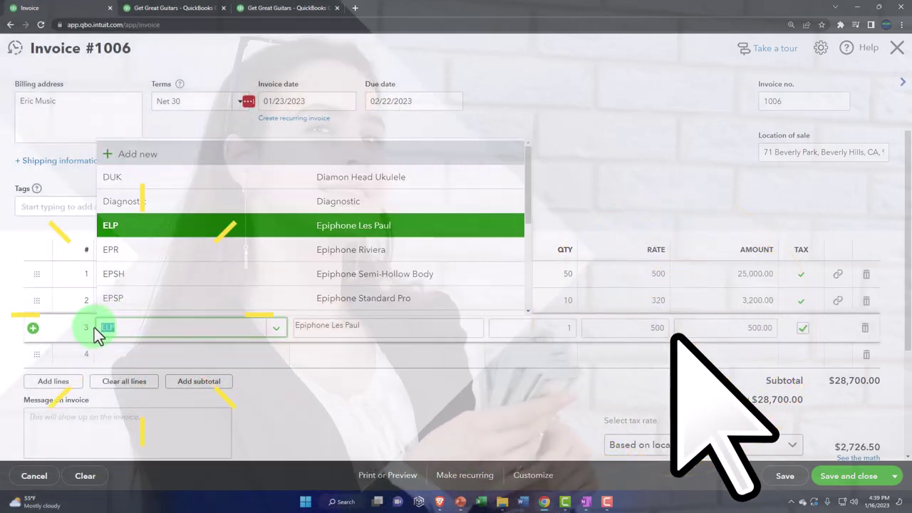
pyautogui.write('E')
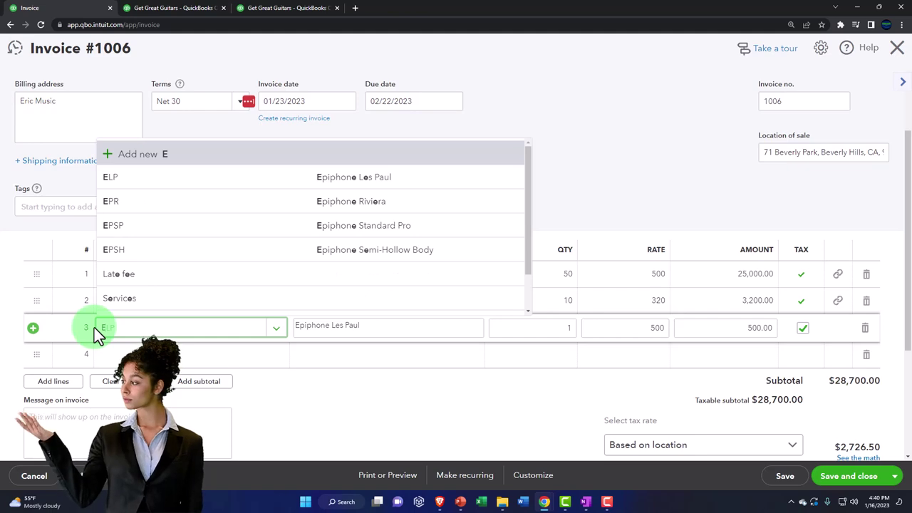
pyautogui.write('ps')
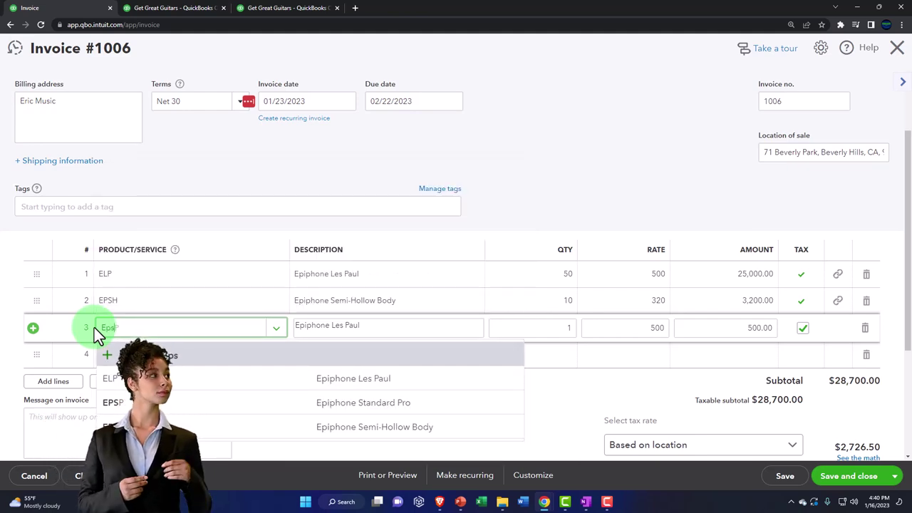
pyautogui.write('h')
pyautogui.press('Down')
pyautogui.press('Down')
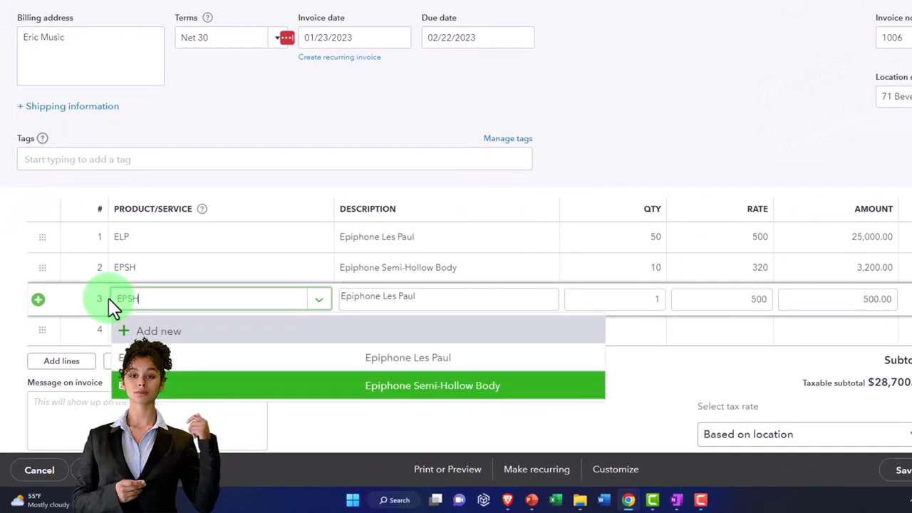
pyautogui.press('Tab')
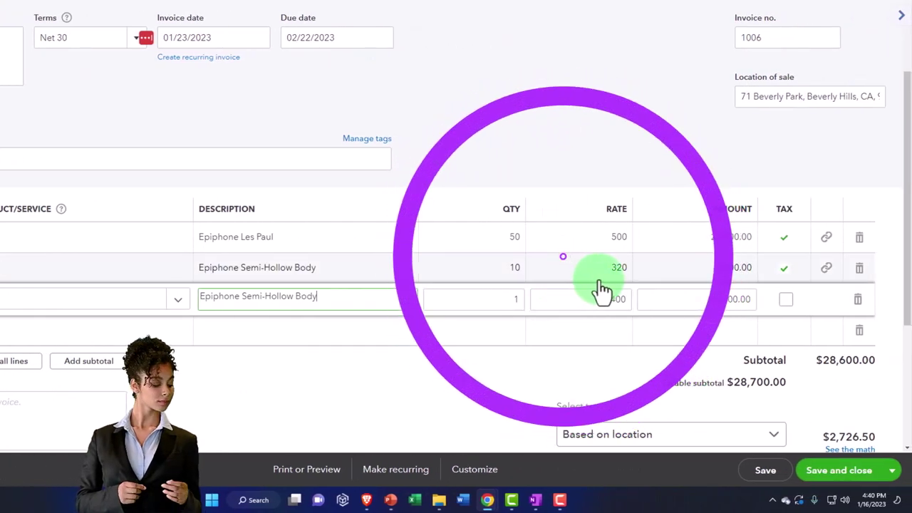
# Step: Set the billable EPSH line's rate to 400 and delete the reference item on the third line
pyautogui.click(604, 274)
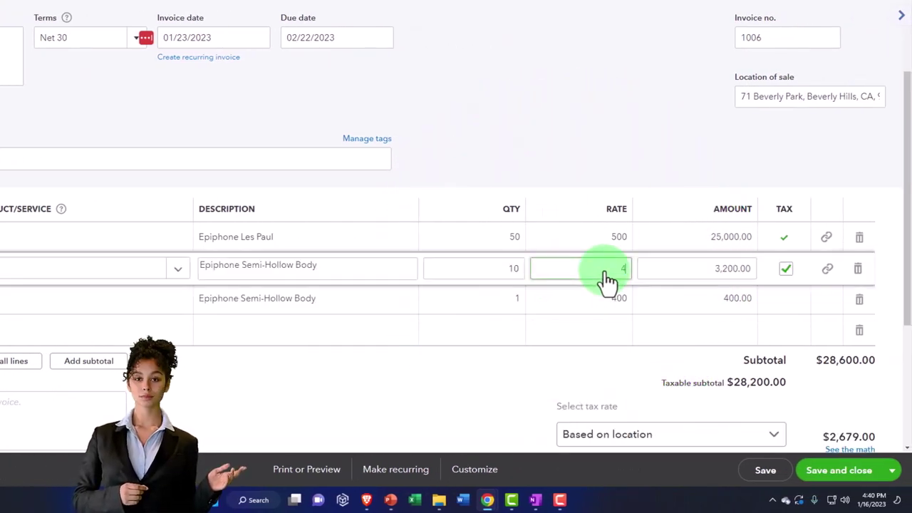
pyautogui.write('400')
pyautogui.click(115, 299)
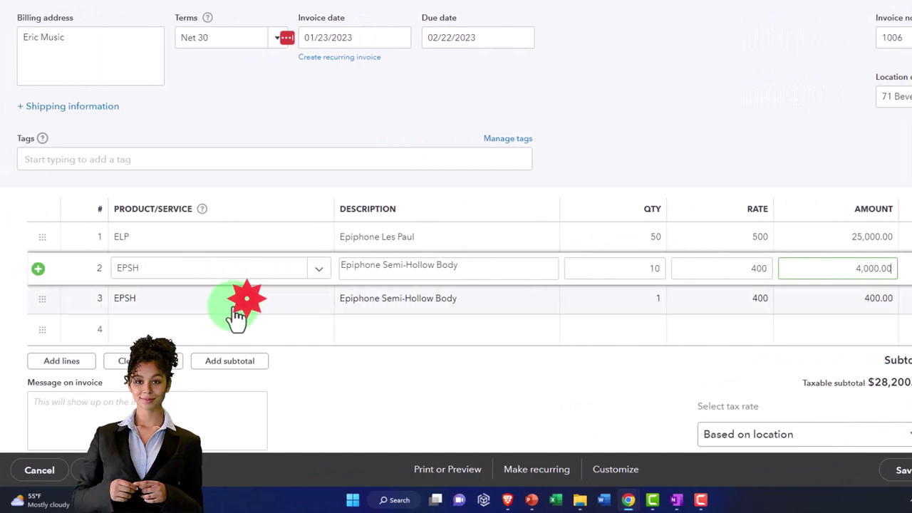
pyautogui.click(860, 305)
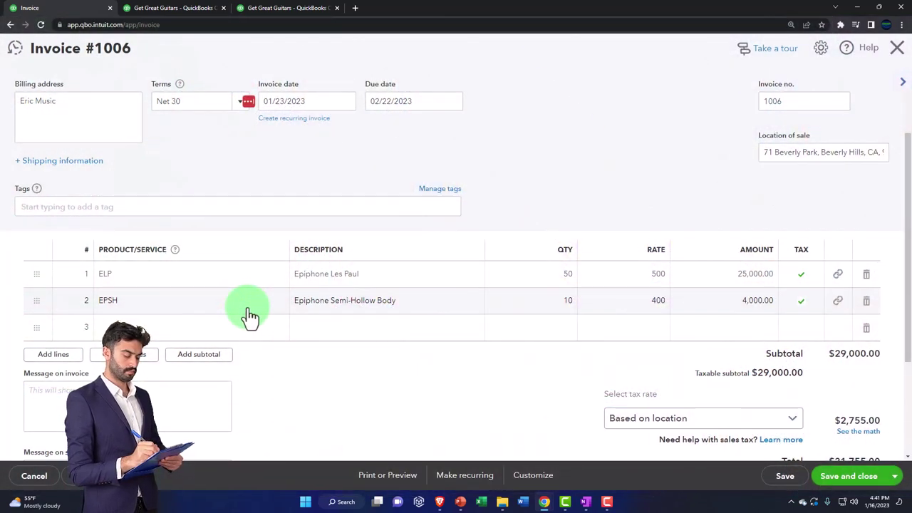
# Step: Apply the custom sales tax rate Test Rate (5%) to the invoice
pyautogui.scroll(-1, 249, 314)
pyautogui.scroll(-1, 250, 314)
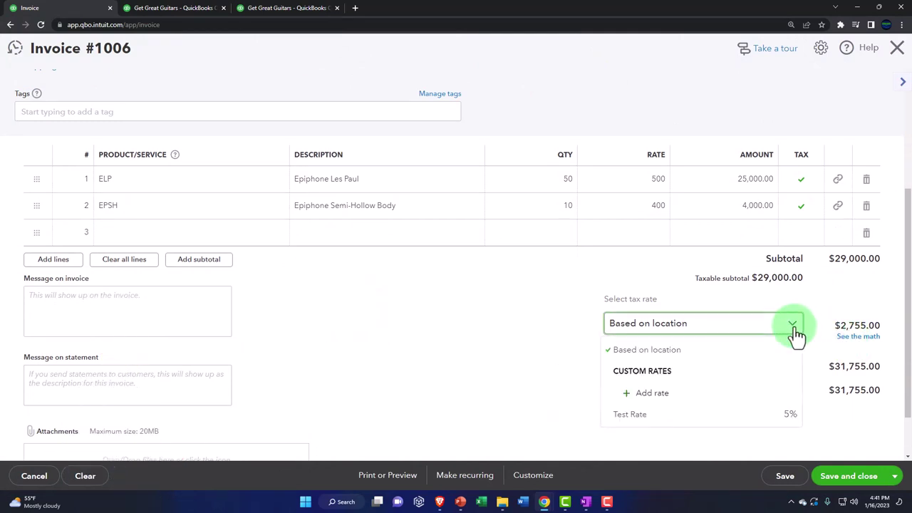
pyautogui.click(672, 419)
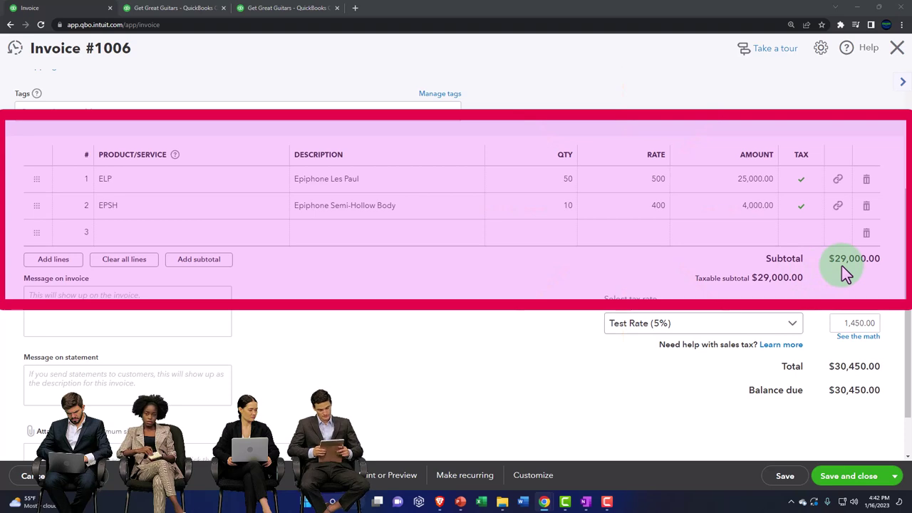
# Step: Check the invoice's customer, dates, item lines and totals, then save and close the invoice
pyautogui.scroll(2, 842, 266)
pyautogui.scroll(1, 842, 266)
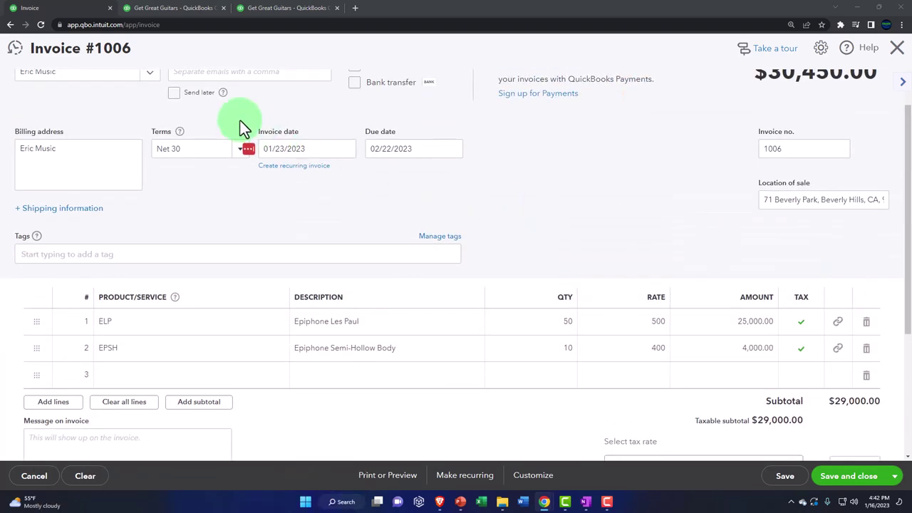
pyautogui.scroll(2, 79, 135)
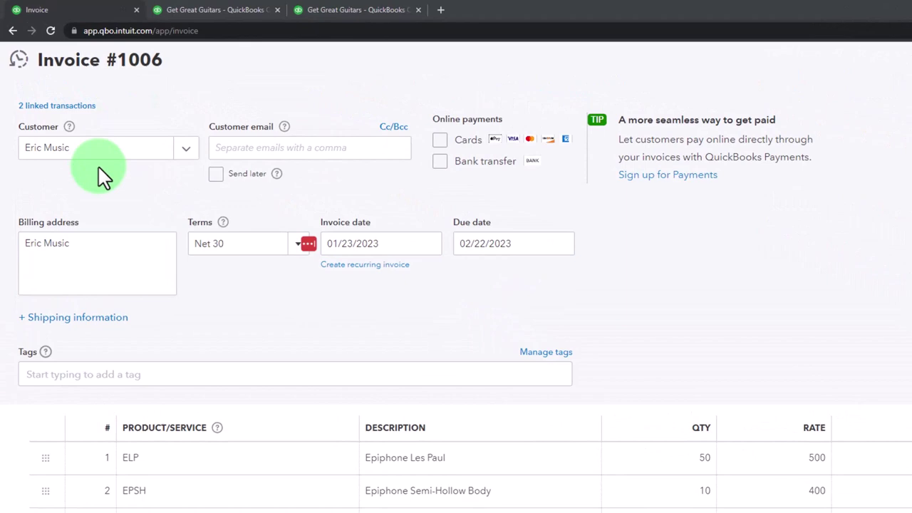
pyautogui.scroll(-3, 102, 175)
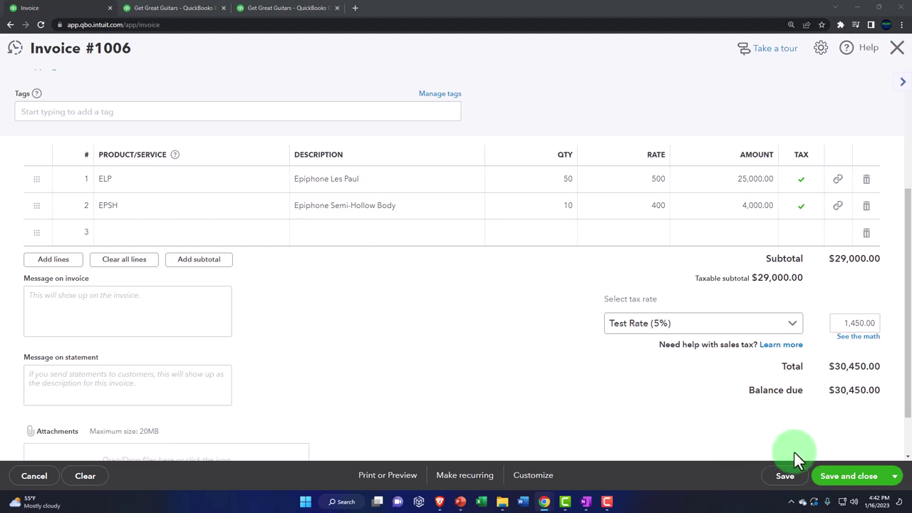
pyautogui.click(858, 483)
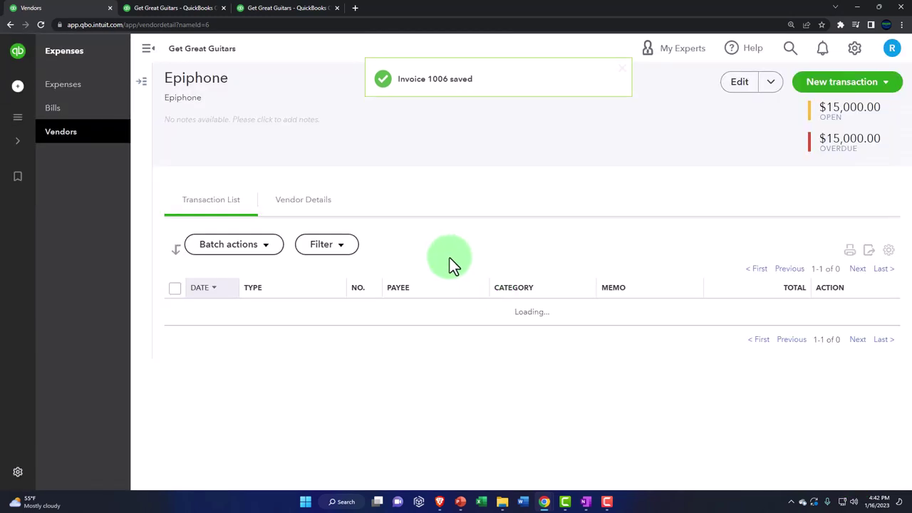
# Step: Rerun the 2023 Balance Sheet report and examine its accounts receivable and other current asset balances
pyautogui.click(172, 8)
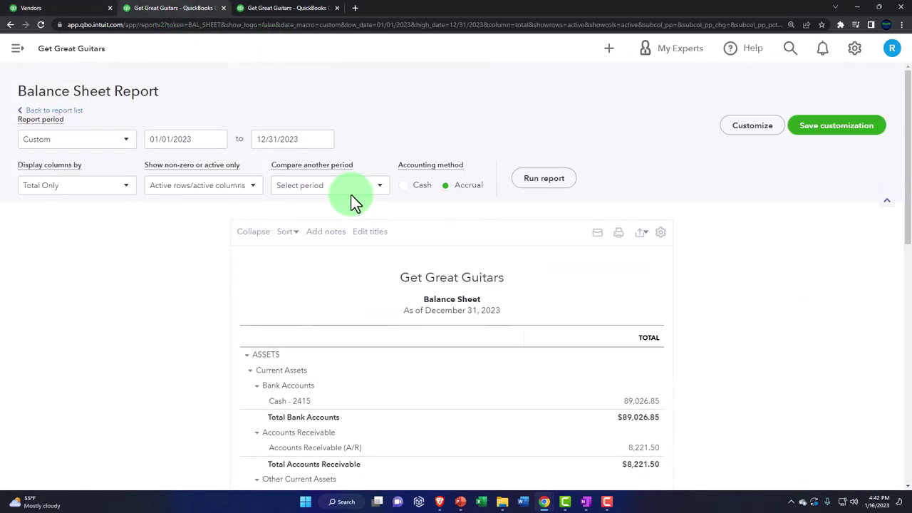
pyautogui.click(541, 178)
pyautogui.scroll(-2, 533, 200)
pyautogui.keyDown('ctrl'); pyautogui.scroll(4, 541, 211); pyautogui.keyUp('ctrl')
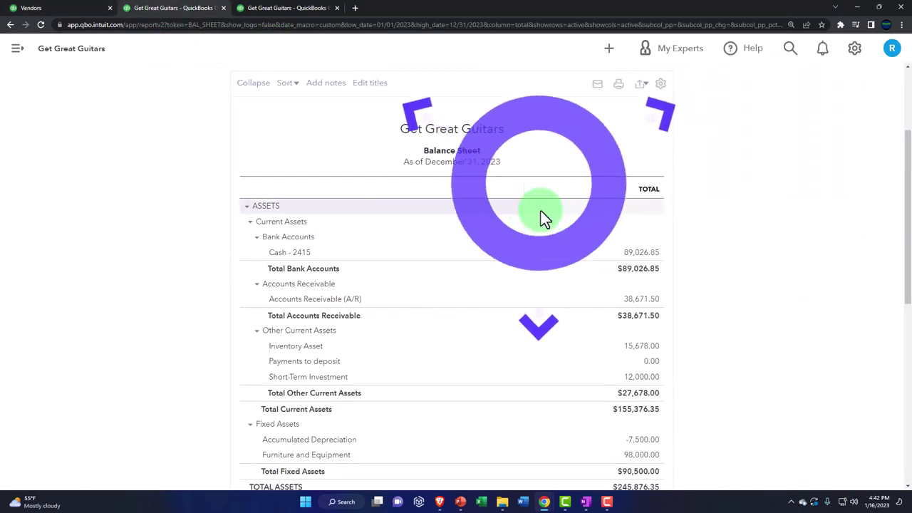
pyautogui.scroll(-3, 516, 195)
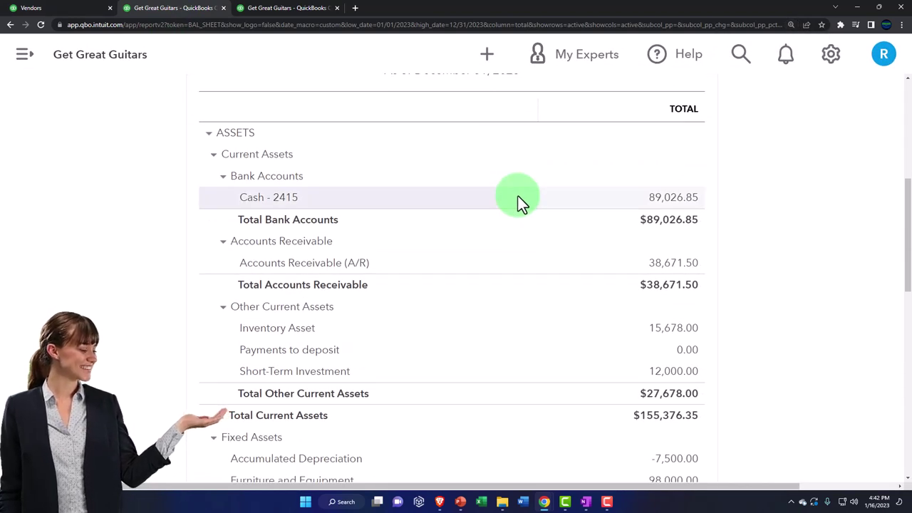
# Step: Open the transaction detail behind Accounts Receivable (A/R) on the Balance Sheet and review its 2023 entries
pyautogui.click(674, 263)
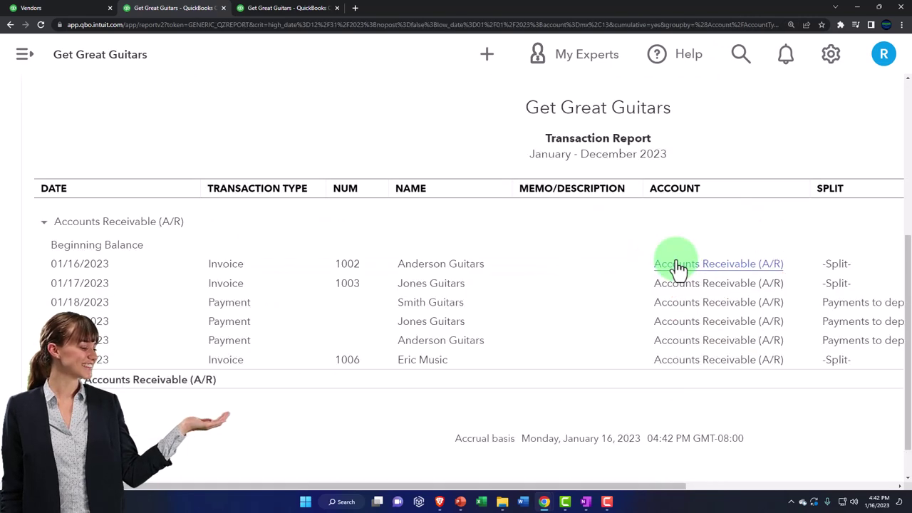
pyautogui.hotkey('ctrl', '-')
pyautogui.hotkey('ctrl', '-')
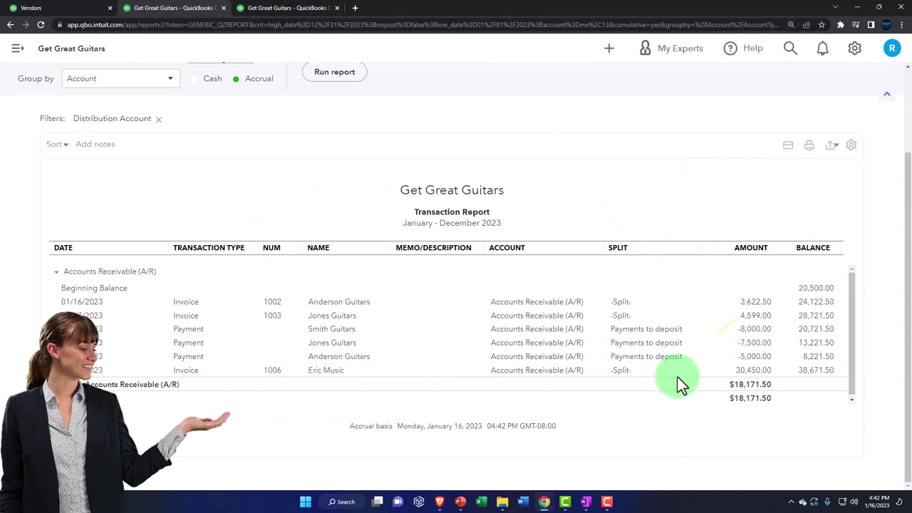
# Step: Check the Eric Music invoice behind the 01/23/2023 receivable entry, then close it and return to the Balance Sheet
pyautogui.click(748, 374)
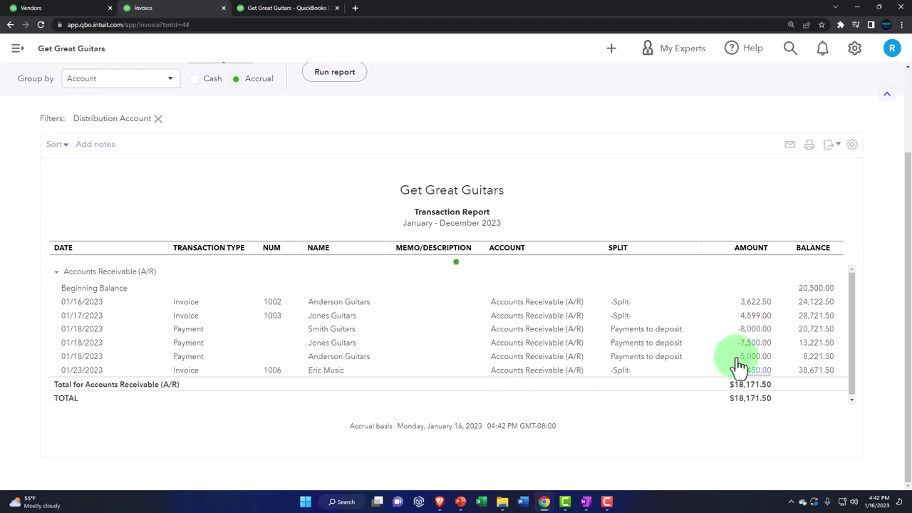
pyautogui.scroll(-2, 728, 343)
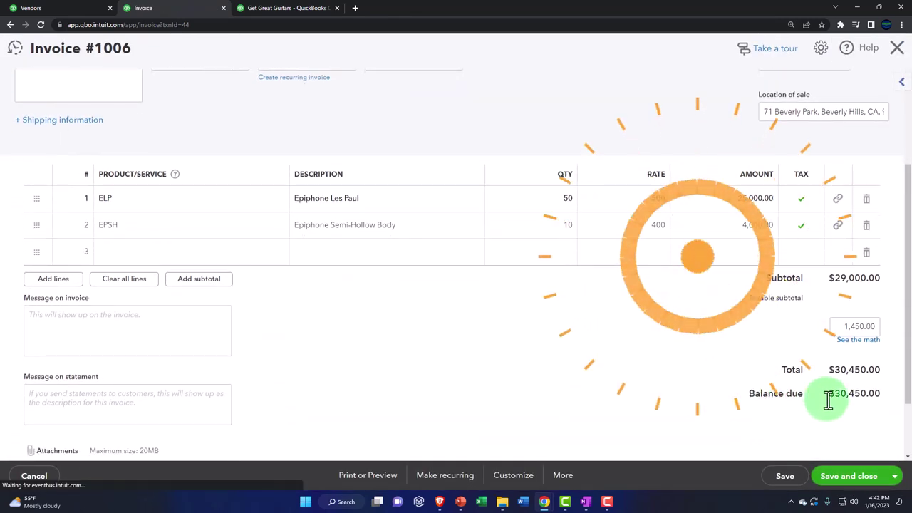
pyautogui.scroll(3, 497, 388)
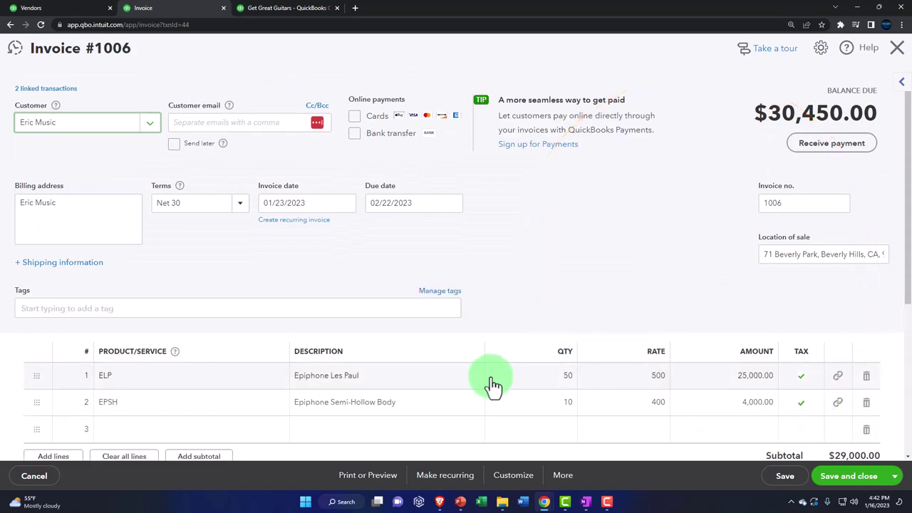
pyautogui.click(897, 50)
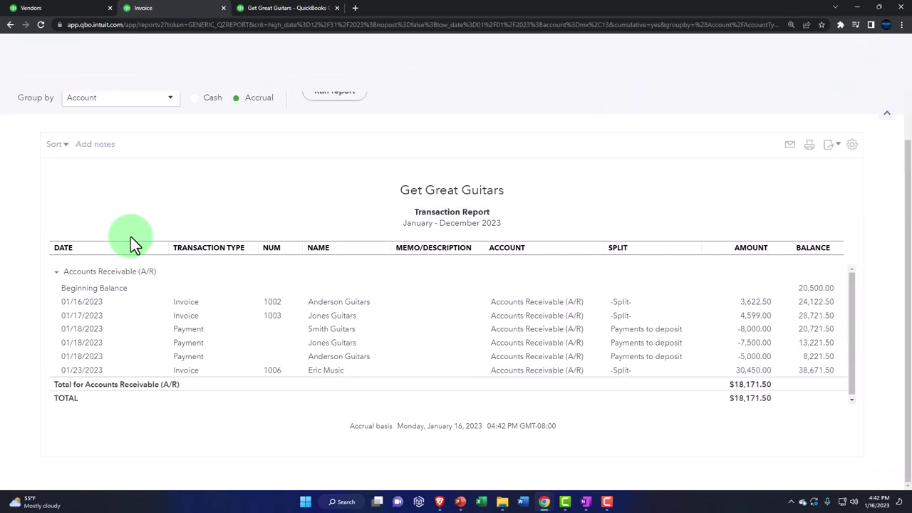
pyautogui.click(78, 110)
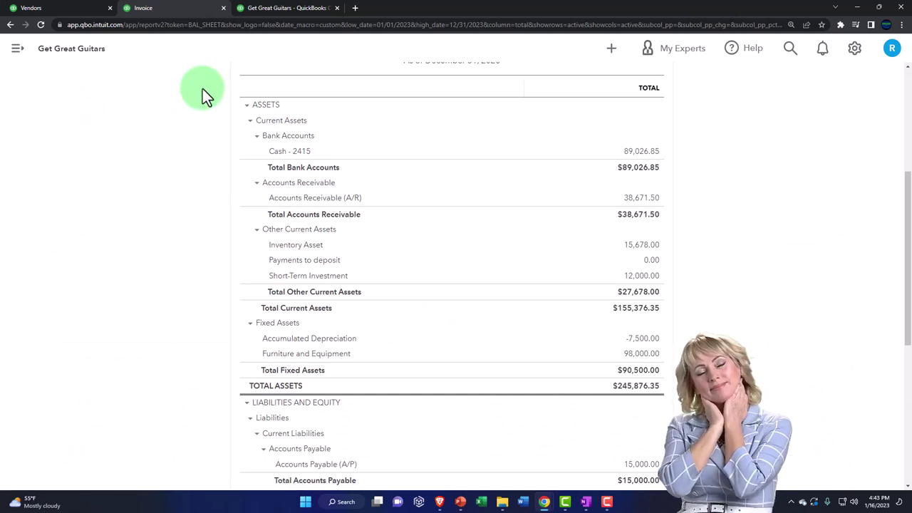
# Step: Rerun the 2023 Profit and Loss report and examine its income and cost of goods sold
pyautogui.click(268, 15)
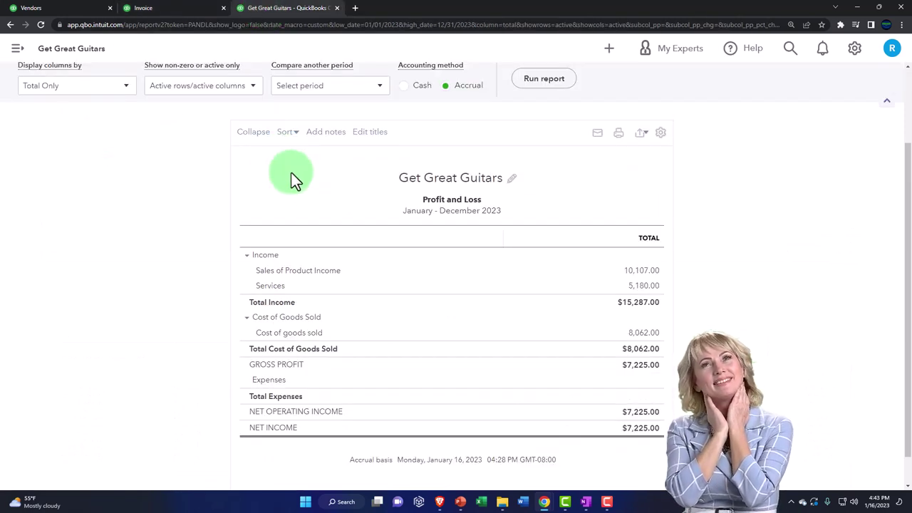
pyautogui.scroll(2, 278, 175)
pyautogui.click(545, 175)
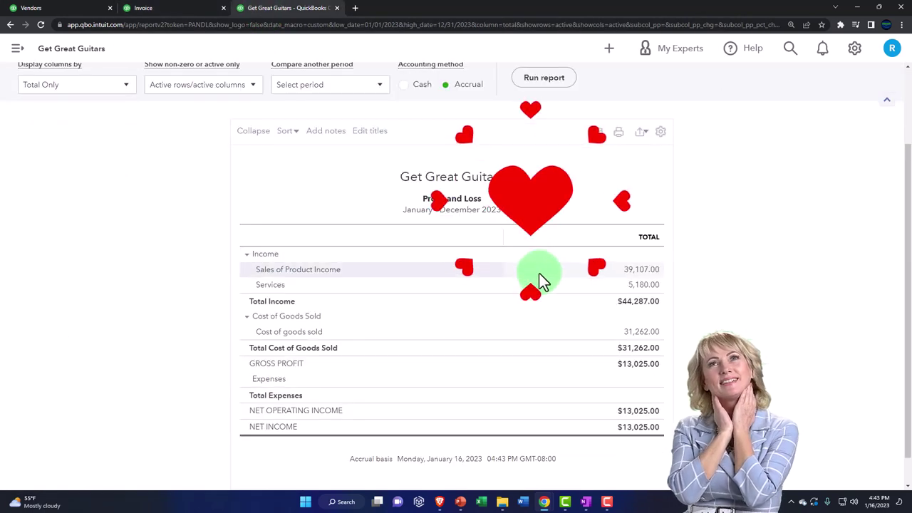
pyautogui.hotkey('ctrl', '+')
pyautogui.hotkey('ctrl', '+')
pyautogui.scroll(-2, 540, 285)
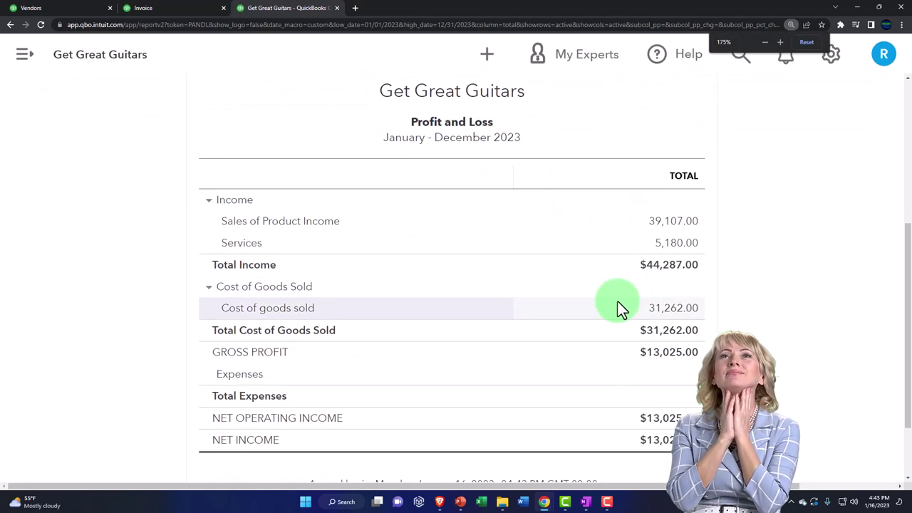
pyautogui.moveTo(760, 305); pyautogui.dragTo(796, 292)
pyautogui.click(737, 261)
pyautogui.click(692, 224)
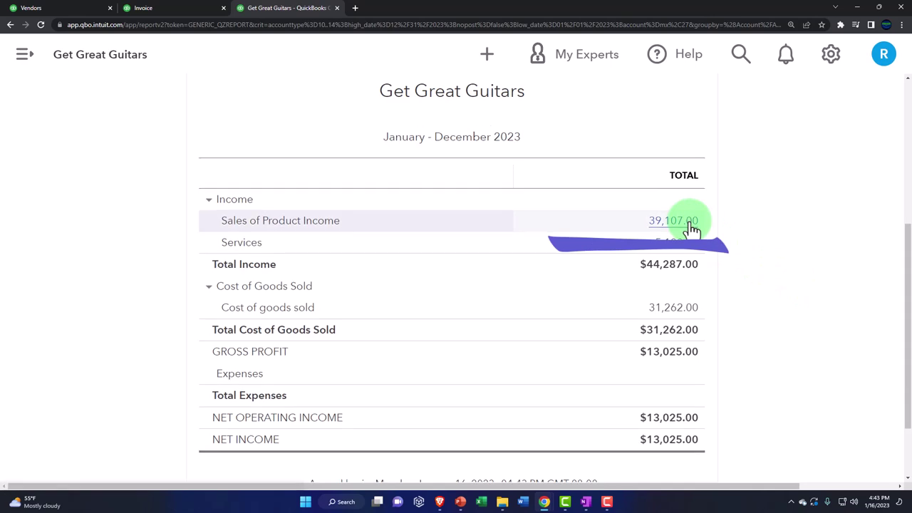
pyautogui.hotkey('ctrl', '-')
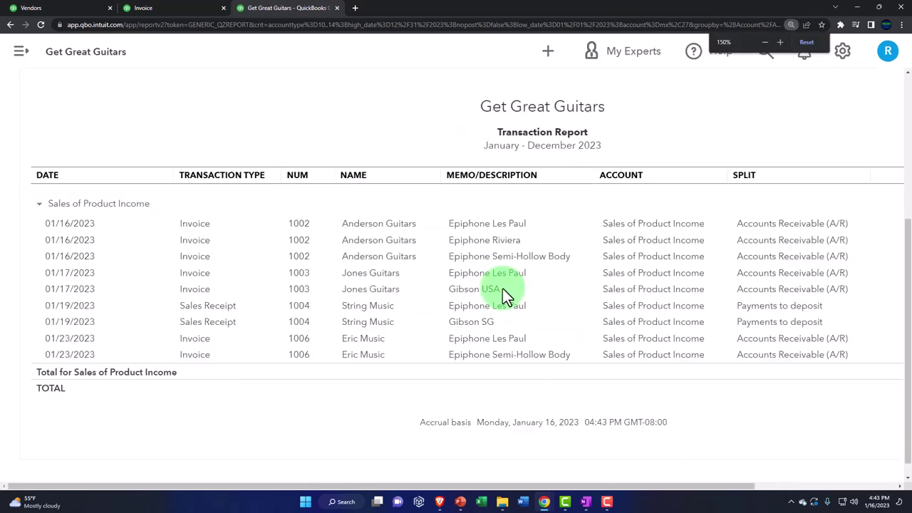
pyautogui.hotkey('ctrl', '-')
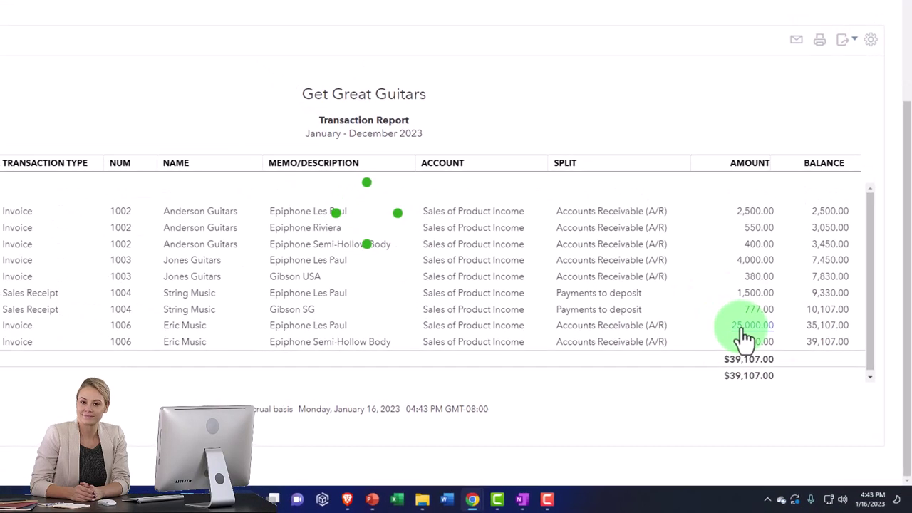
# Step: Check the subtotal and tax on the invoice behind Eric Music's Epiphone Les Paul sale, then return to the Profit and Loss report
pyautogui.click(734, 313)
pyautogui.scroll(-2, 770, 363)
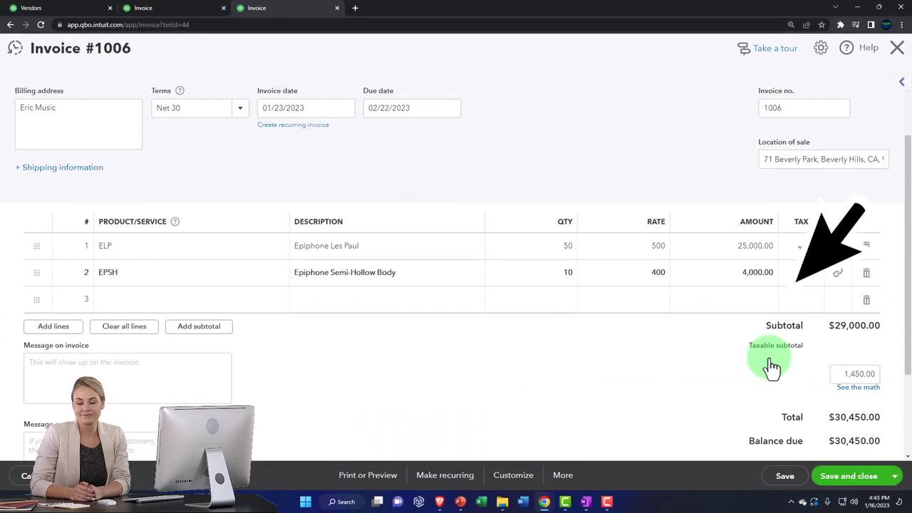
pyautogui.scroll(-1, 772, 367)
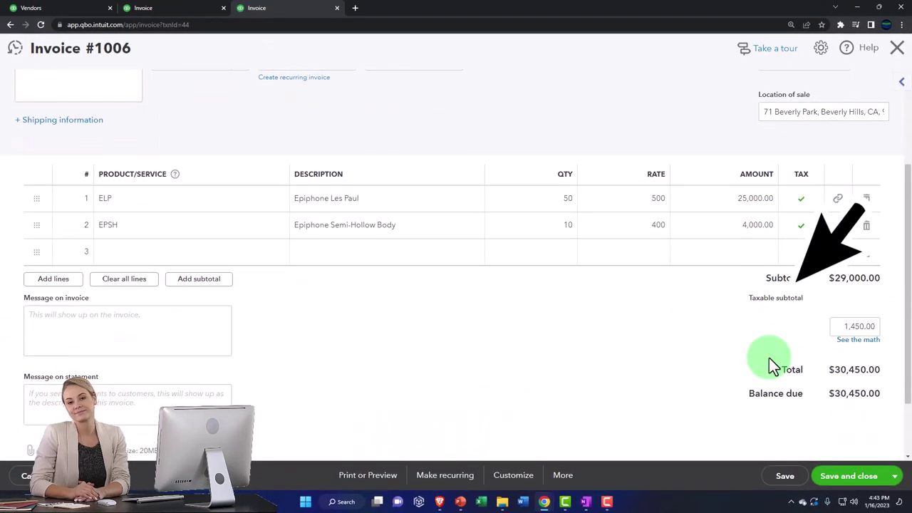
pyautogui.click(897, 48)
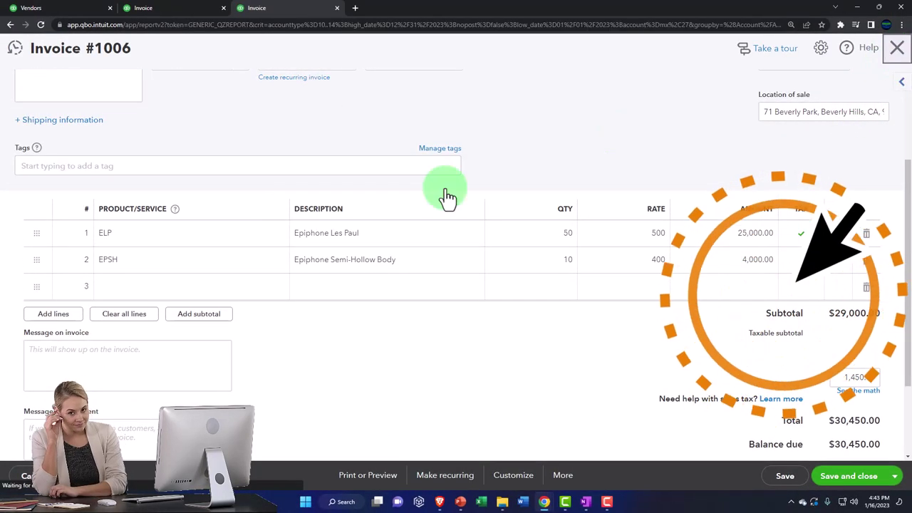
pyautogui.scroll(2, 110, 264)
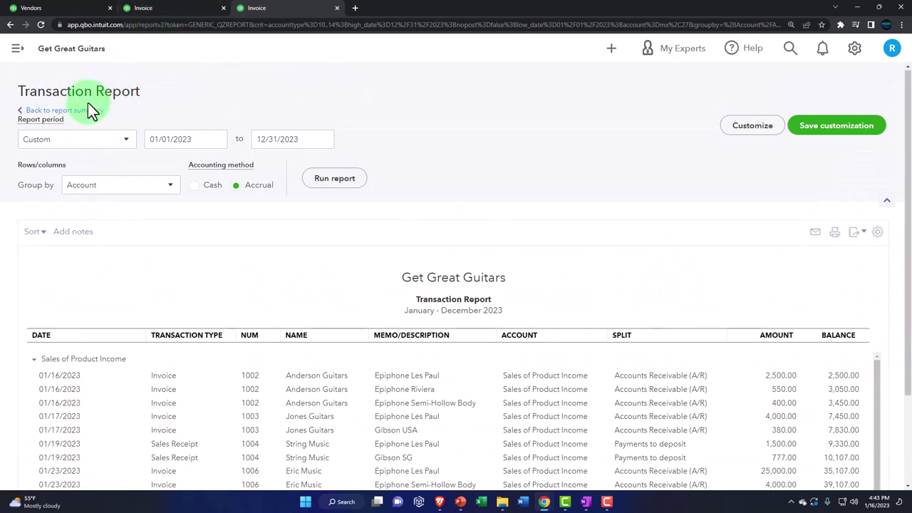
pyautogui.click(89, 116)
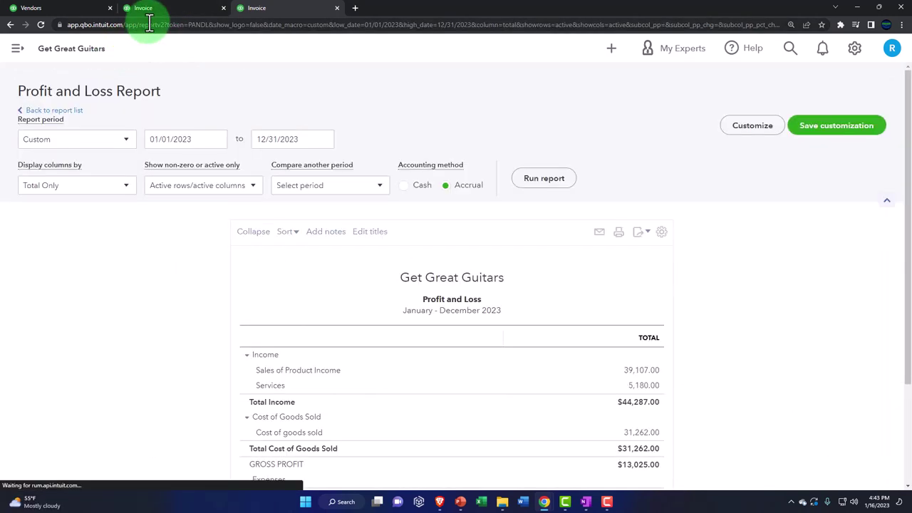
# Step: Examine the transactions behind California Department of Tax and Fee Administration Payable on the Balance Sheet, then return to the report
pyautogui.click(161, 14)
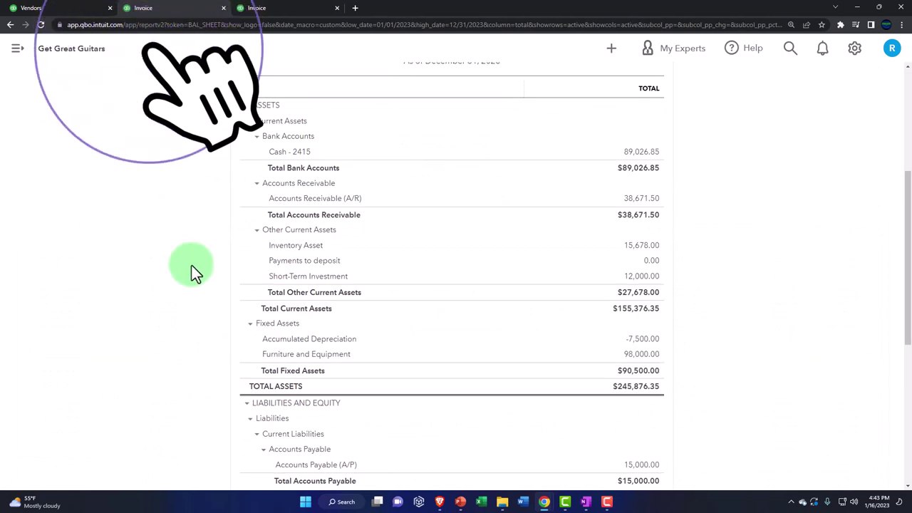
pyautogui.hotkey('ctrl', '+')
pyautogui.hotkey('ctrl', '+')
pyautogui.scroll(-5, 194, 270)
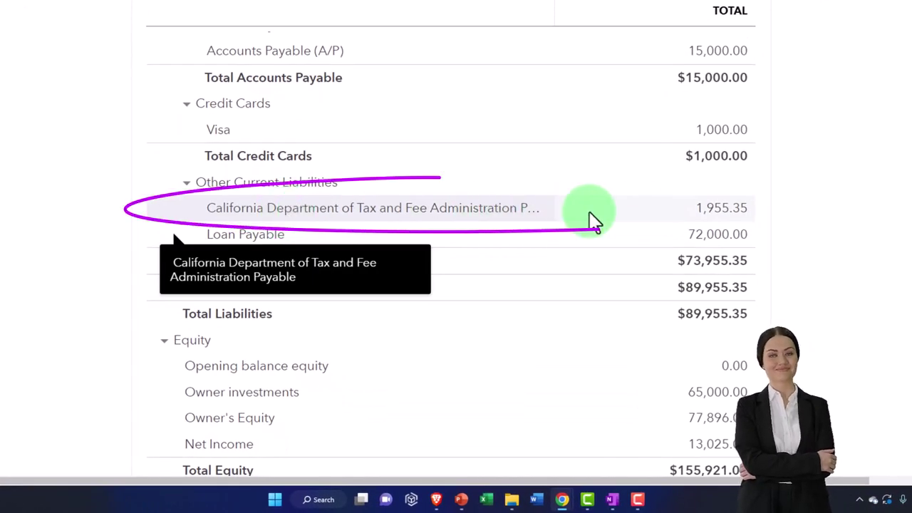
pyautogui.click(722, 212)
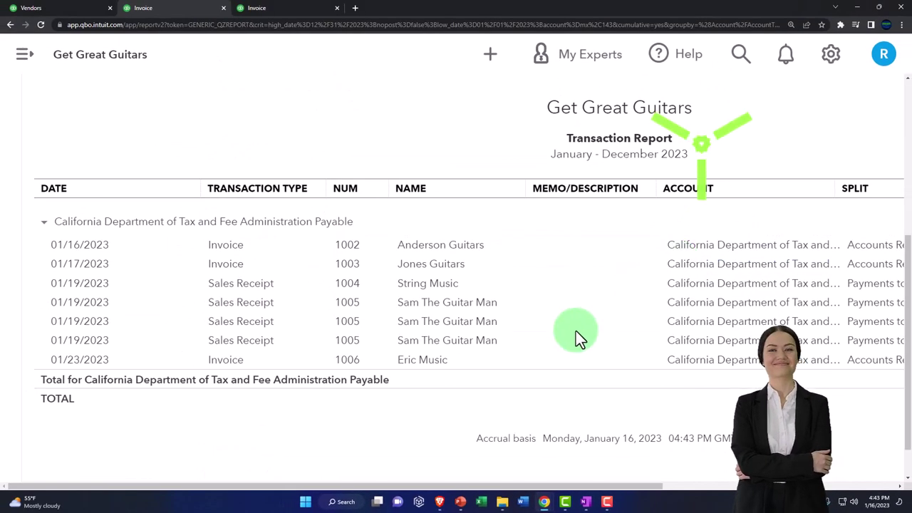
pyautogui.hotkey('ctrl', '0')
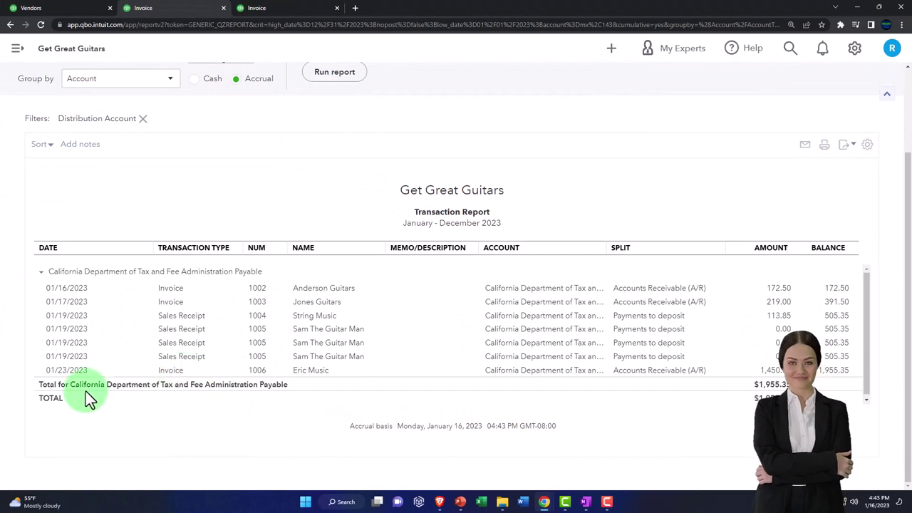
pyautogui.scroll(2, 86, 391)
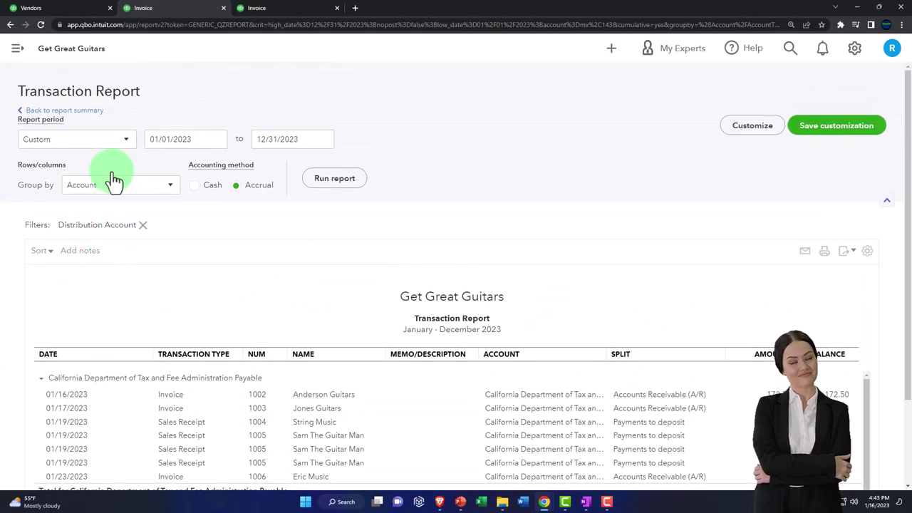
pyautogui.click(82, 113)
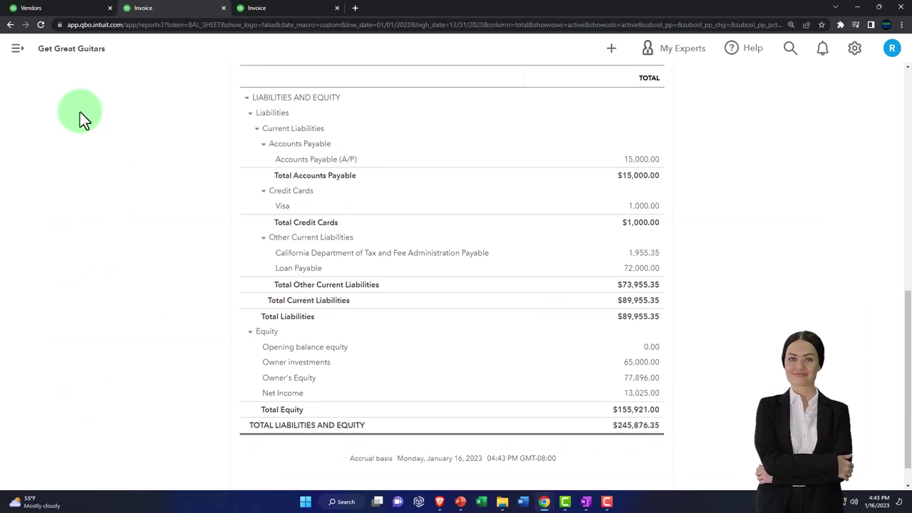
# Step: Open the transaction detail behind Inventory Asset on the Balance Sheet and examine the Eric Music invoice entries
pyautogui.scroll(4, 169, 254)
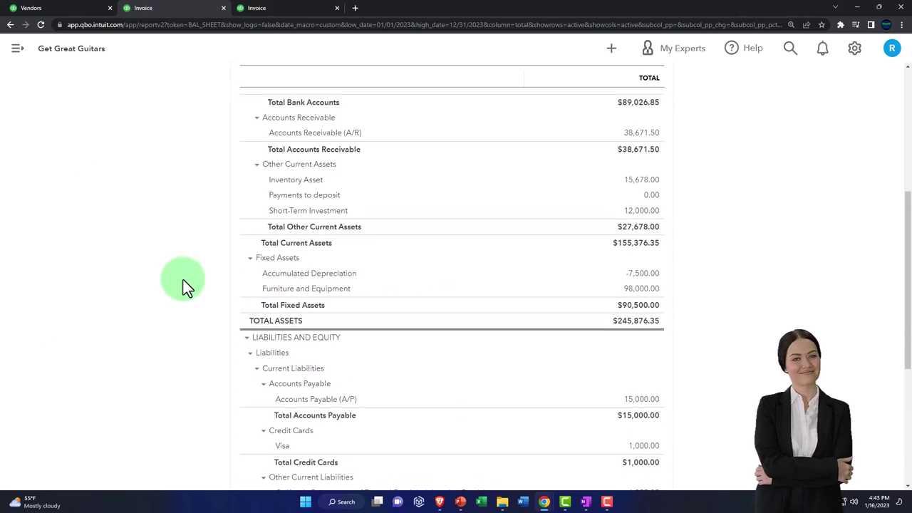
pyautogui.hotkey('ctrl', '+')
pyautogui.hotkey('ctrl', '+')
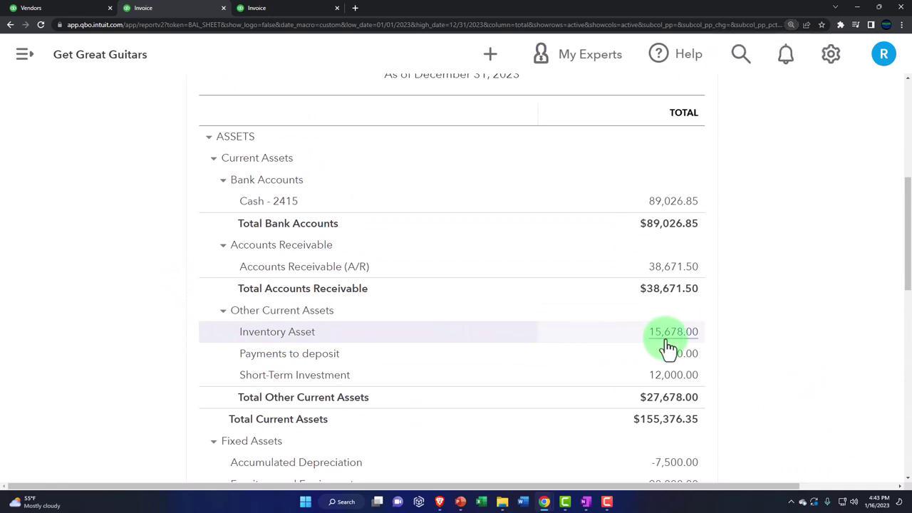
pyautogui.click(670, 333)
pyautogui.hotkey('ctrl', '-')
pyautogui.hotkey('ctrl', '-')
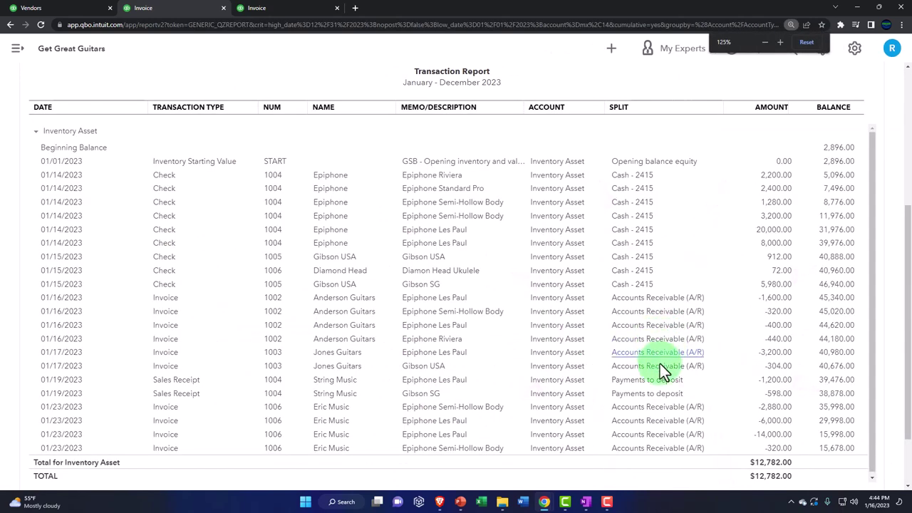
pyautogui.click(273, 419)
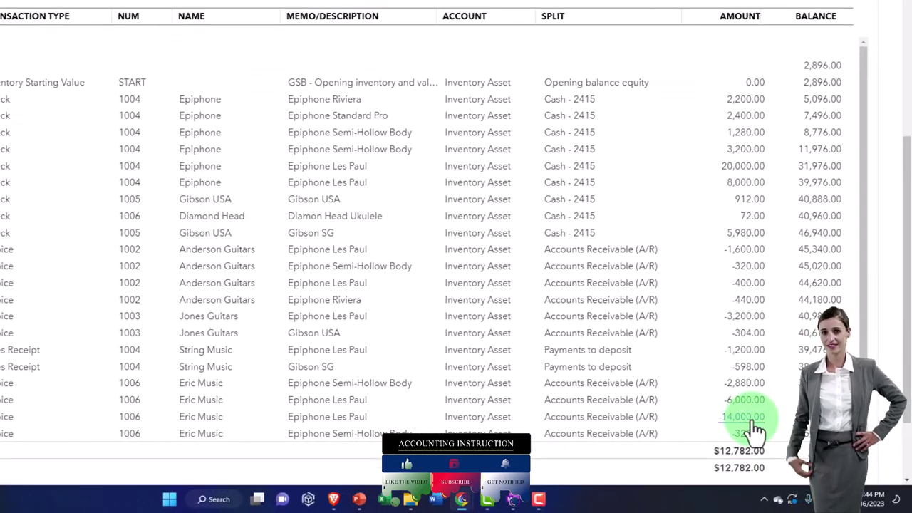
# Step: Check the invoice behind Eric Music's -14,000.00 Epiphone Les Paul inventory entry, then close it and return to the Balance Sheet
pyautogui.click(748, 420)
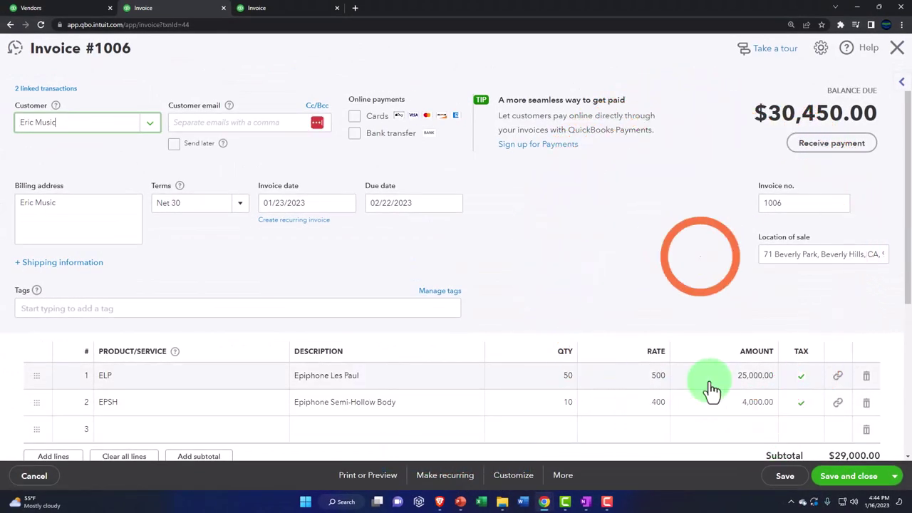
pyautogui.scroll(-1, 712, 389)
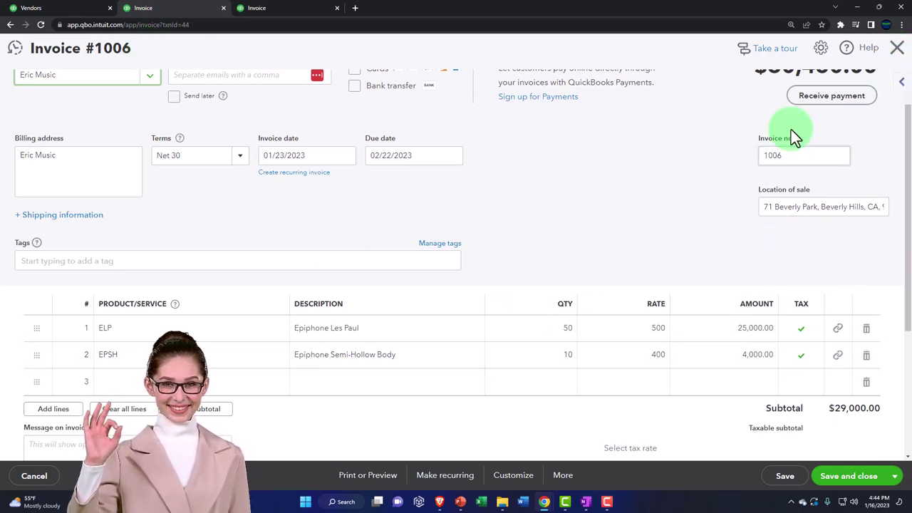
pyautogui.click(896, 48)
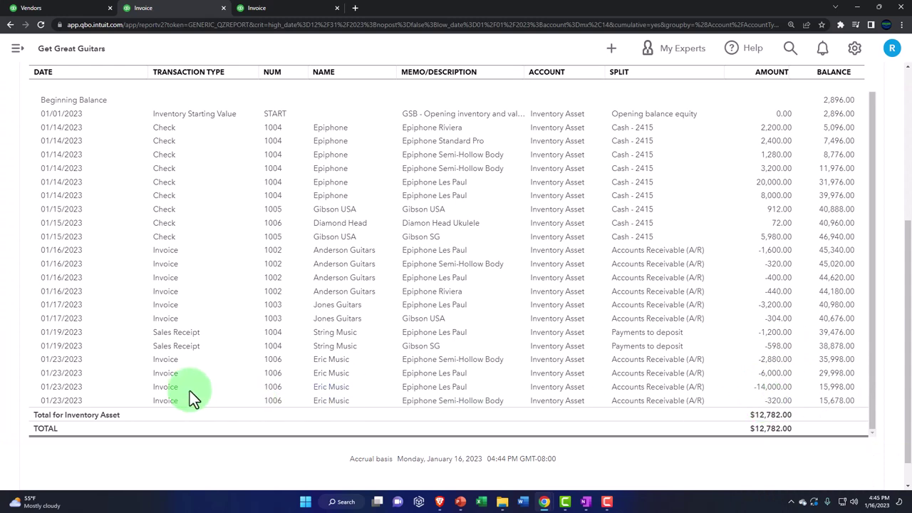
pyautogui.scroll(5, 39, 340)
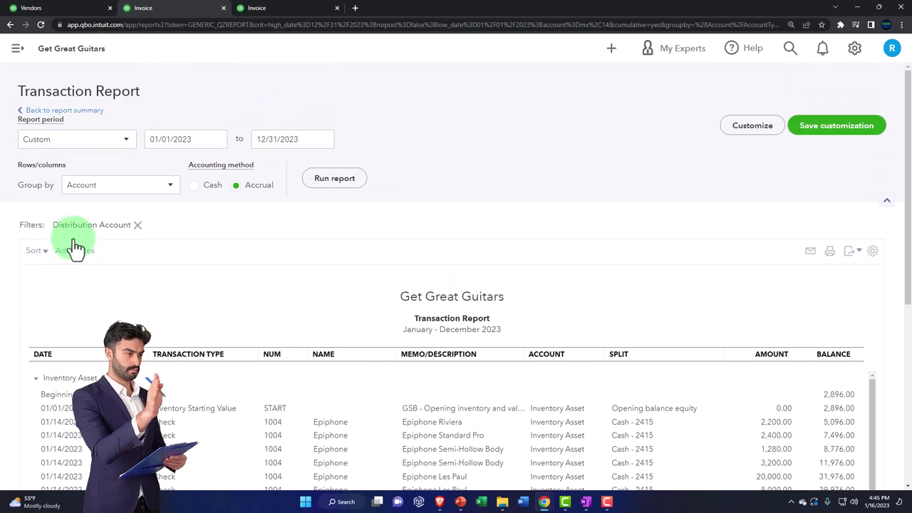
pyautogui.click(72, 114)
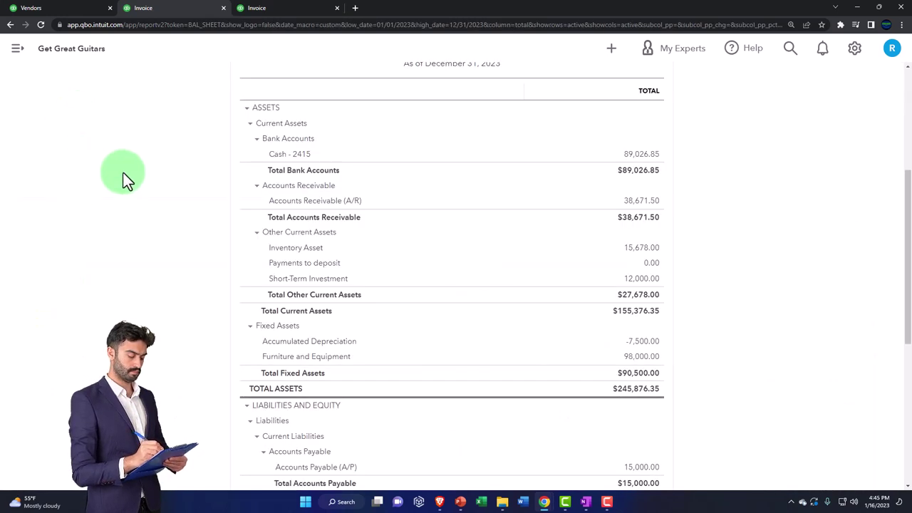
# Step: Open the transaction detail behind Cost of goods sold on the Profit and Loss report
pyautogui.click(257, 14)
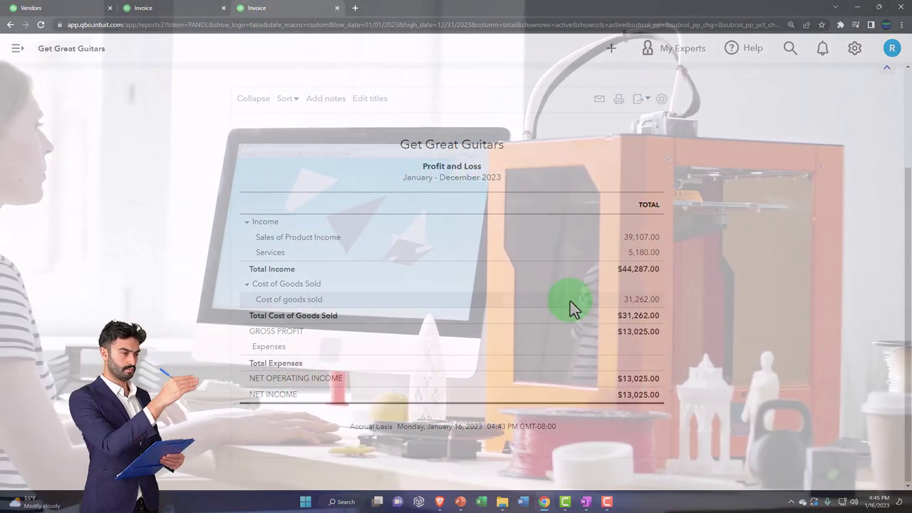
pyautogui.click(643, 311)
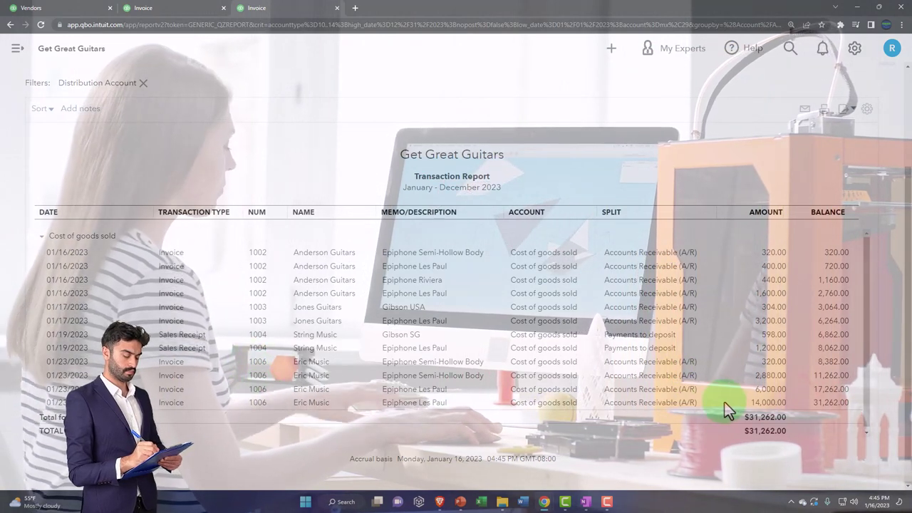
# Step: Return to the Profit and Loss report, examine the transactions behind Sales of Product Income, and go back to the report
pyautogui.scroll(2, 115, 184)
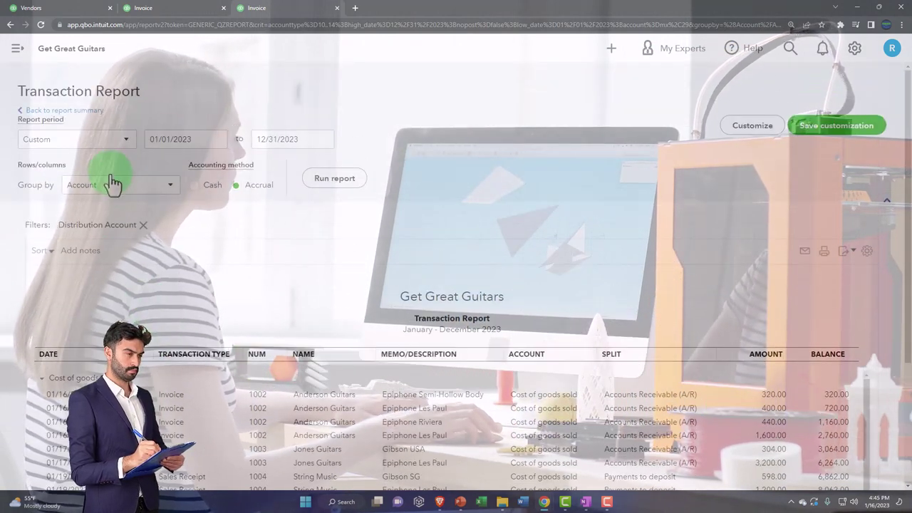
pyautogui.click(80, 112)
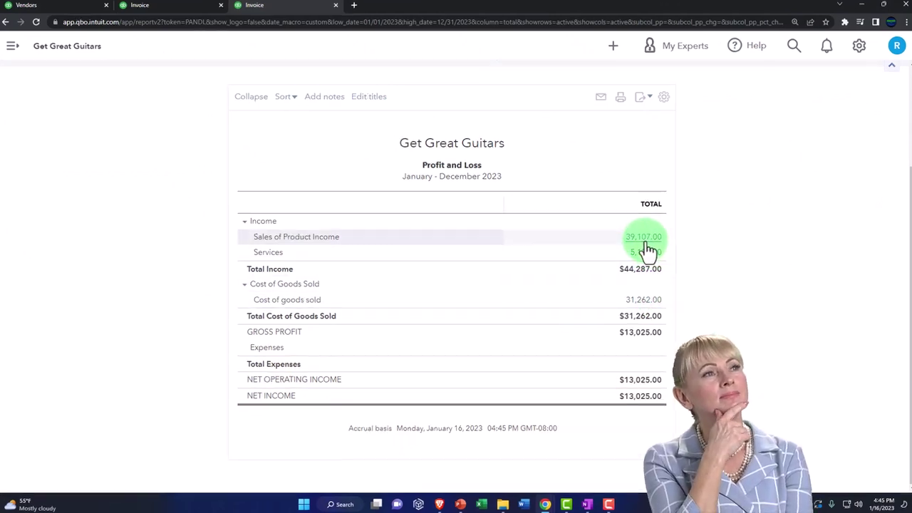
pyautogui.click(682, 237)
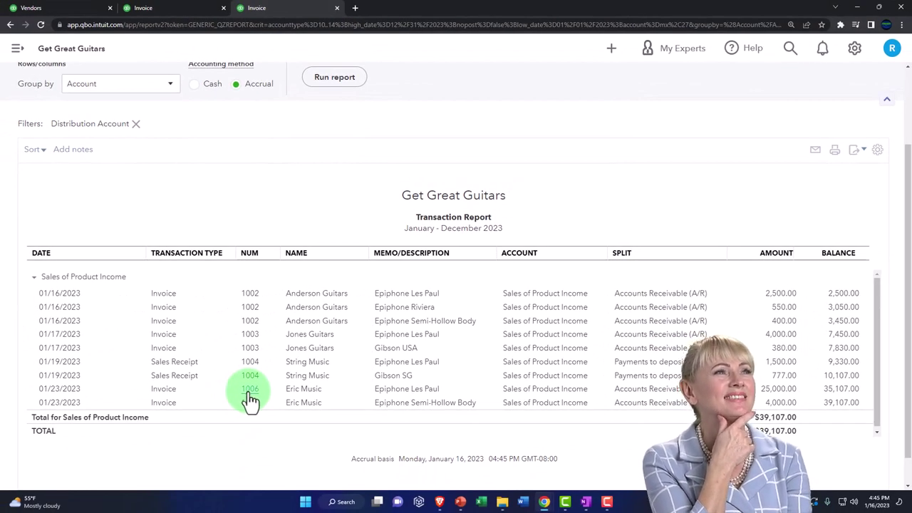
pyautogui.scroll(2, 251, 401)
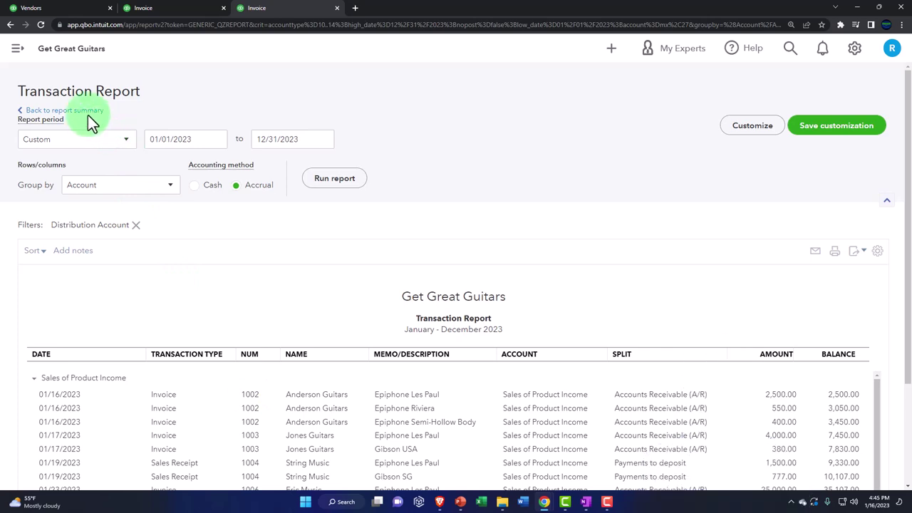
pyautogui.click(87, 114)
pyautogui.scroll(-2, 100, 143)
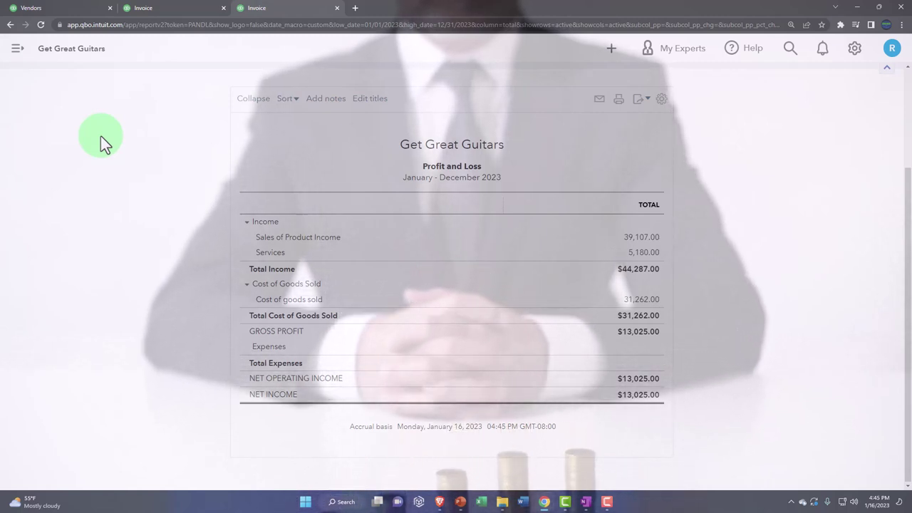
# Step: Check Accounts Receivable (A/R) on the Balance Sheet, then switch back to the Profit and Loss report
pyautogui.scroll(2, 101, 136)
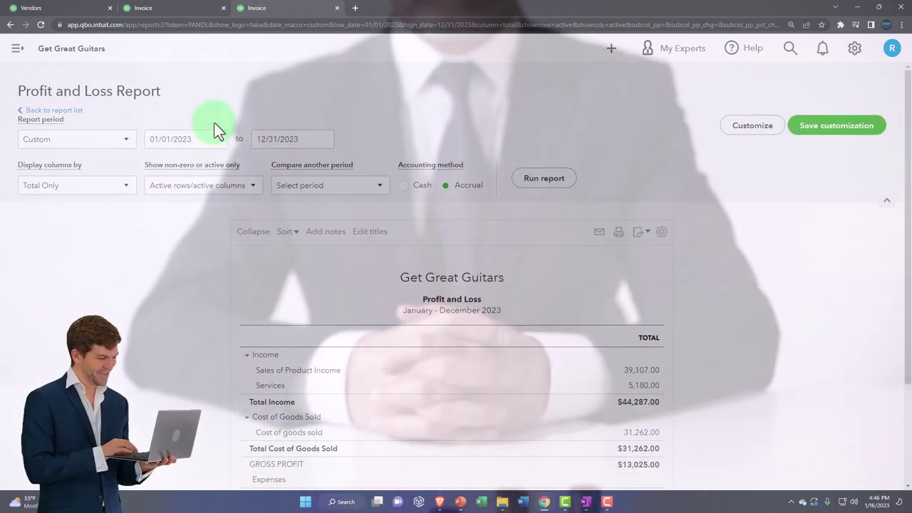
pyautogui.click(185, 9)
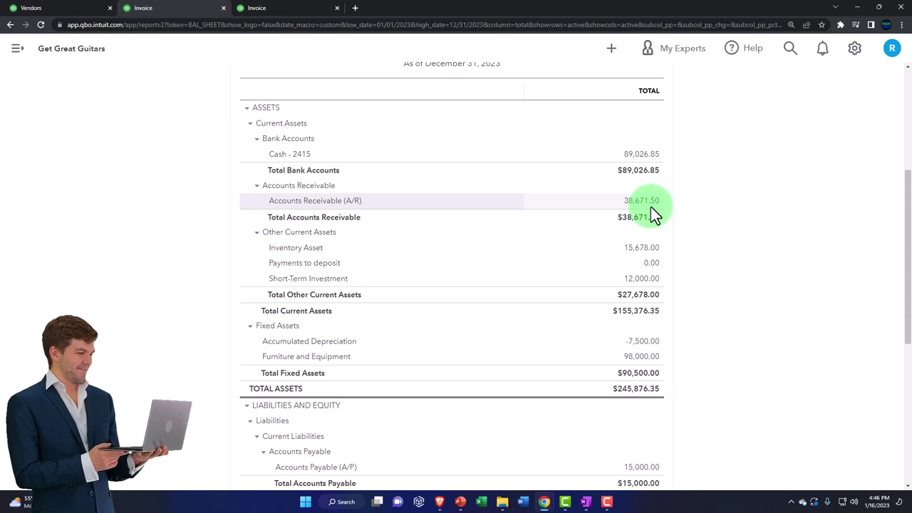
pyautogui.click(285, 10)
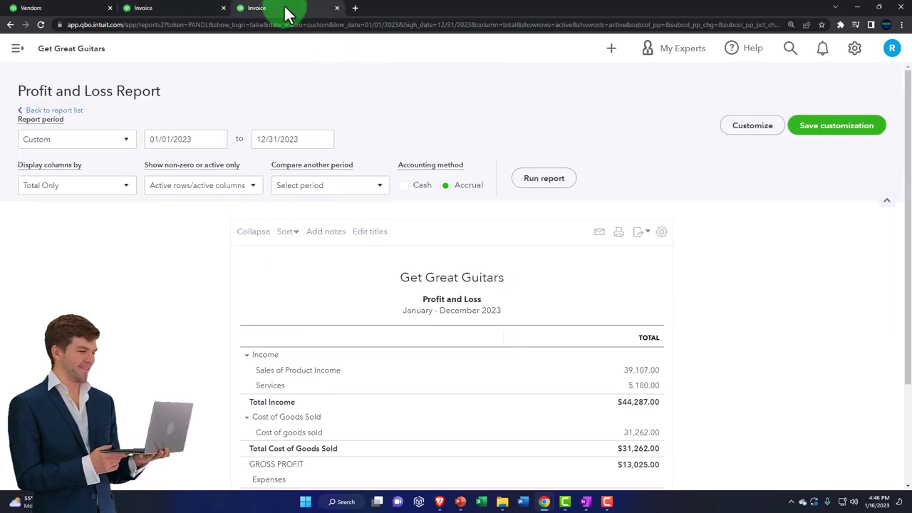
# Step: Duplicate the Profit and Loss browser tab and open the Accounts receivable aging summary report in the copy
pyautogui.rightClick(288, 13)
pyautogui.click(316, 72)
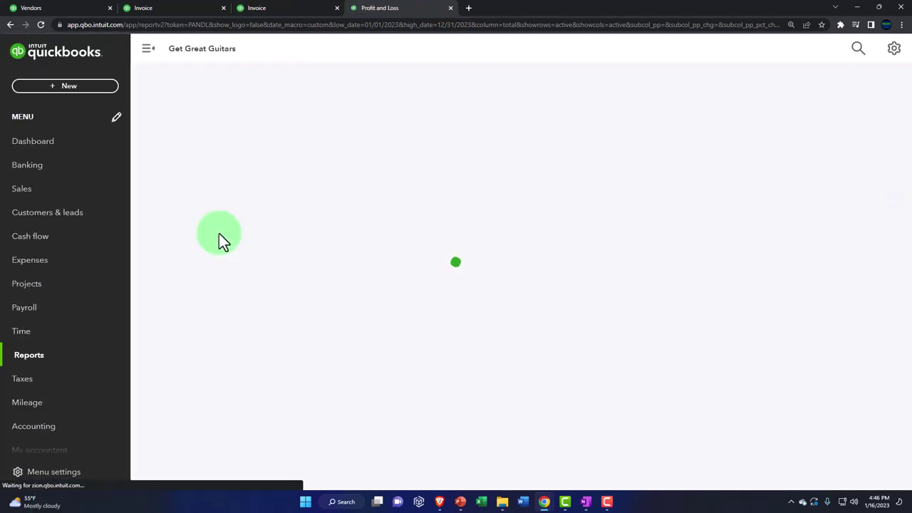
pyautogui.click(33, 370)
pyautogui.click(148, 49)
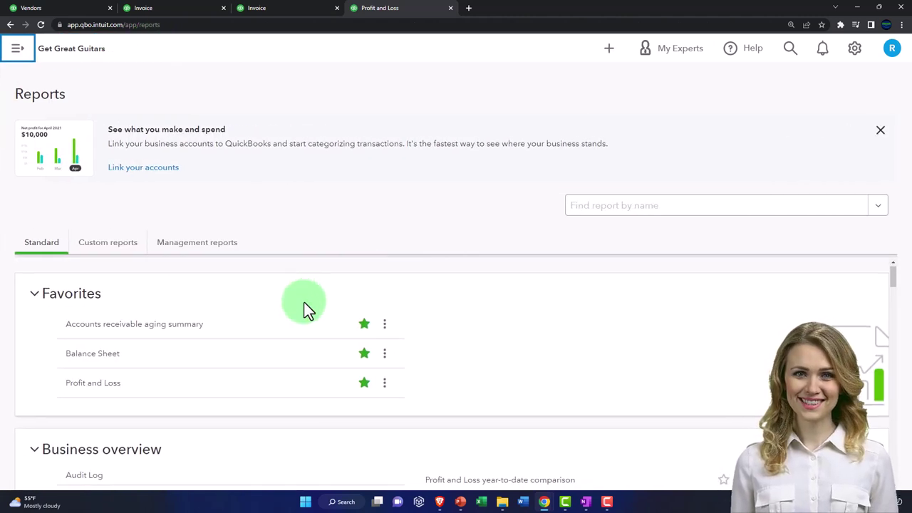
pyautogui.scroll(-9, 304, 303)
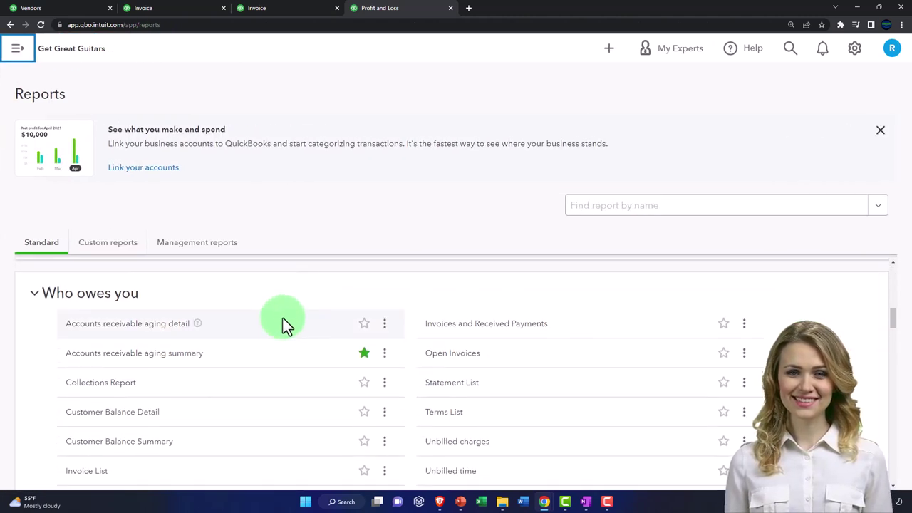
pyautogui.click(148, 362)
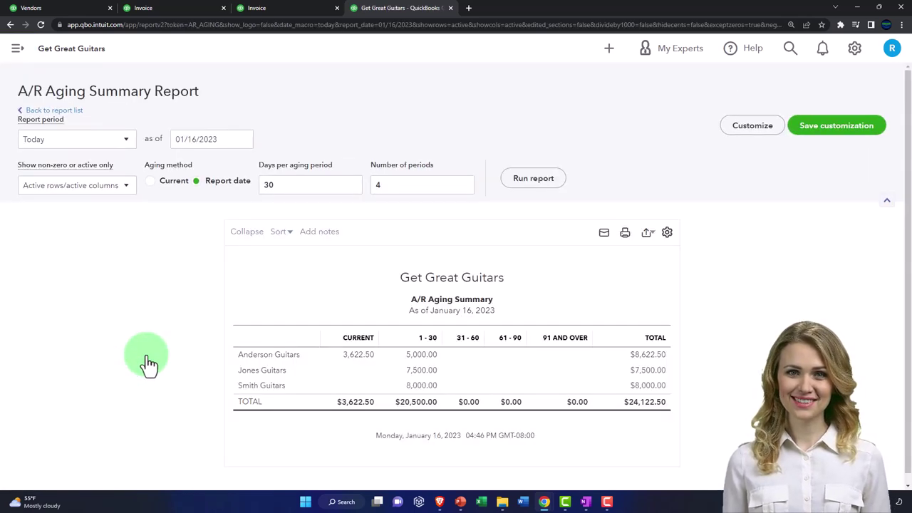
# Step: Run the A/R Aging Summary as of 12/31/2023 and compare its total with Accounts Receivable on the Balance Sheet
pyautogui.click(222, 138)
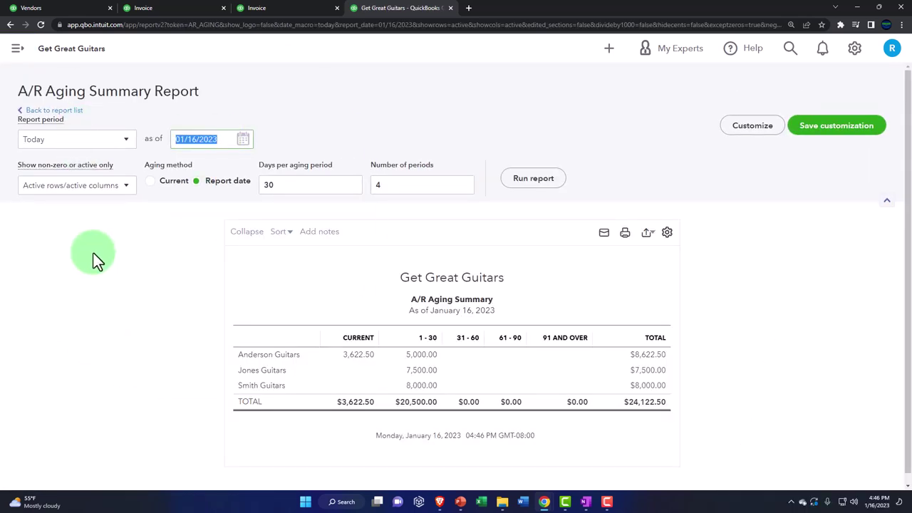
pyautogui.write('1231')
pyautogui.write('22')
pyautogui.write('023')
pyautogui.press('Tab')
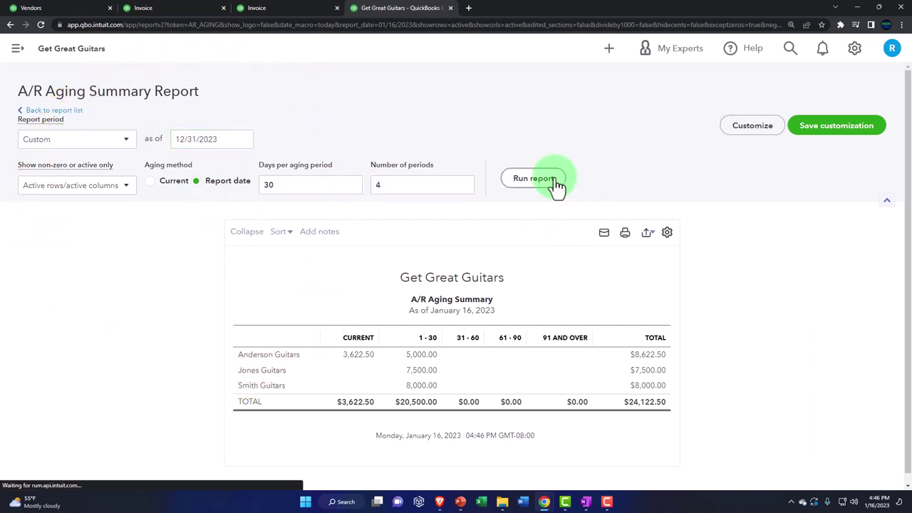
pyautogui.click(556, 184)
pyautogui.scroll(-1, 554, 187)
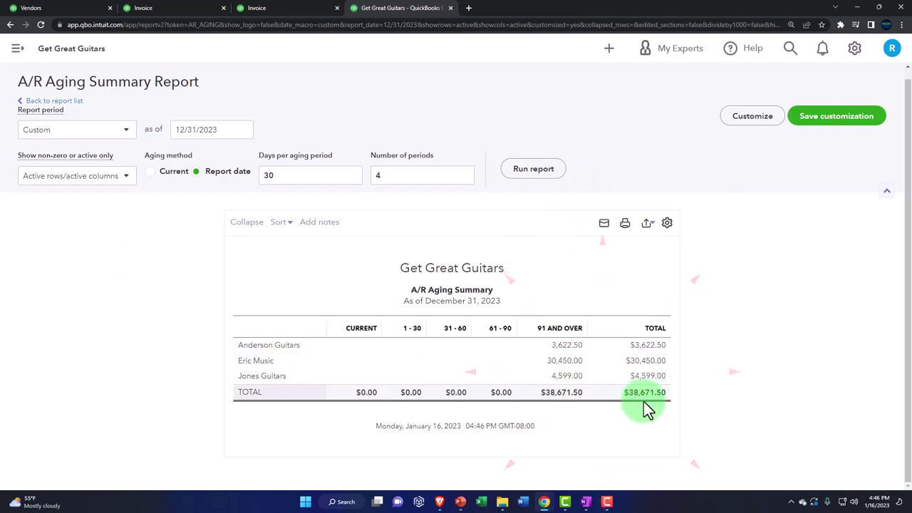
pyautogui.click(189, 9)
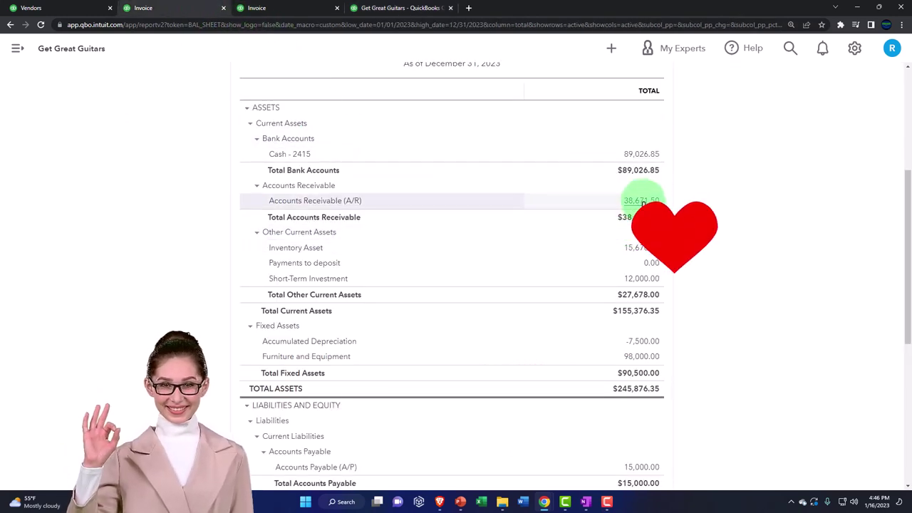
# Step: Switch to the Epiphone vendor page and open the Sales Customers list for Get Great Guitars
pyautogui.click(64, 12)
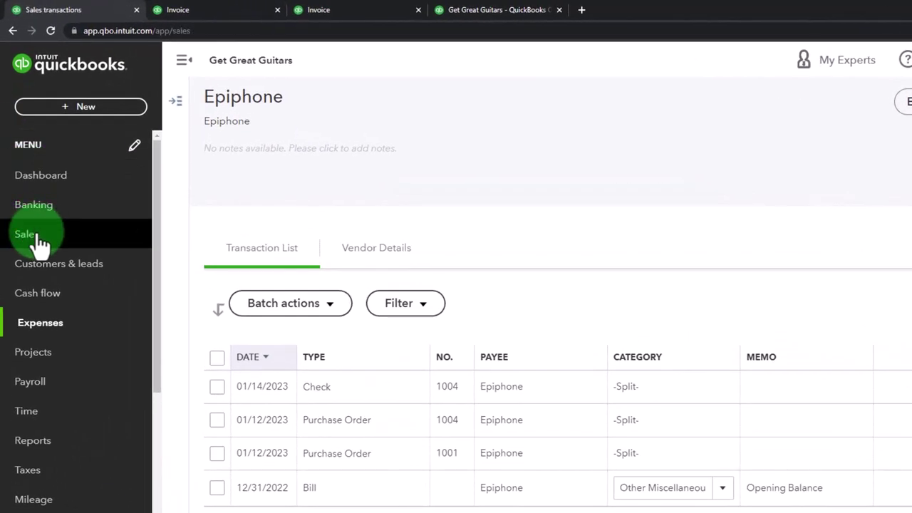
pyautogui.click(29, 235)
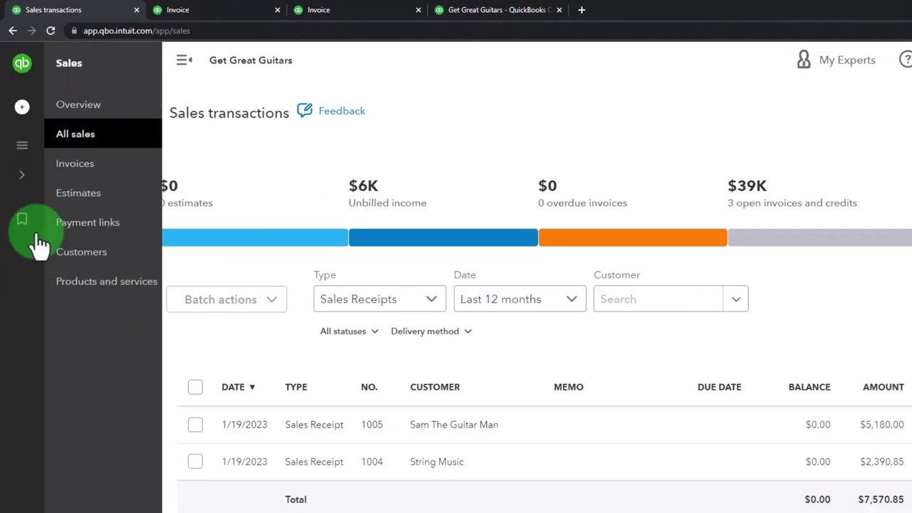
pyautogui.click(51, 250)
pyautogui.scroll(-3, 394, 476)
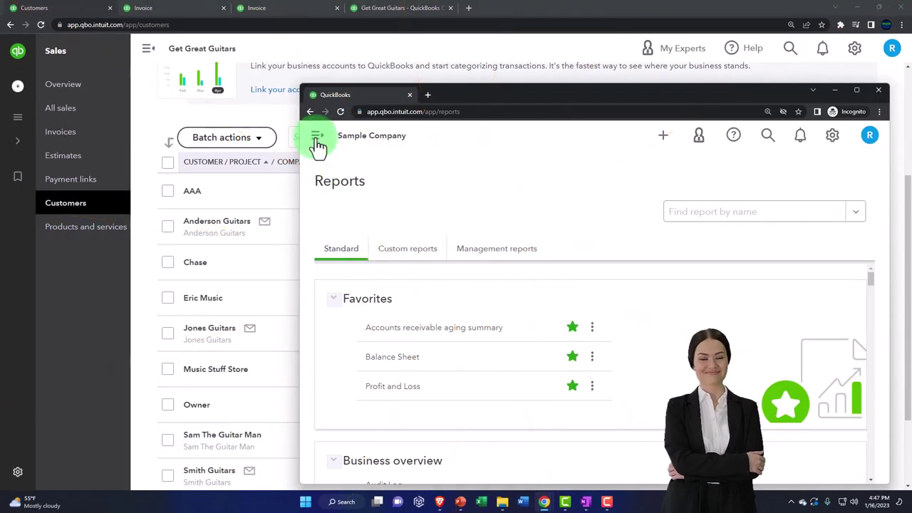
# Step: Open the Customers page under Get paid & pay in the Sample Company window, then move that window out of view
pyautogui.click(317, 139)
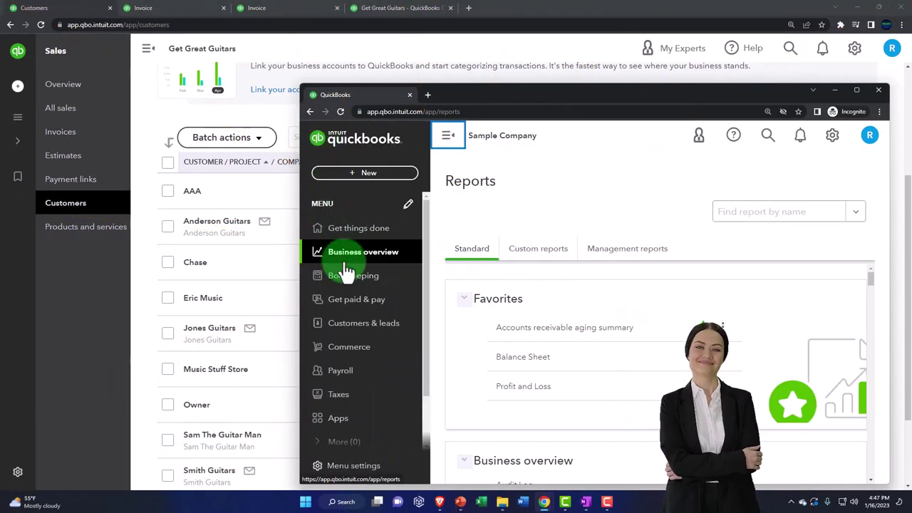
pyautogui.click(355, 303)
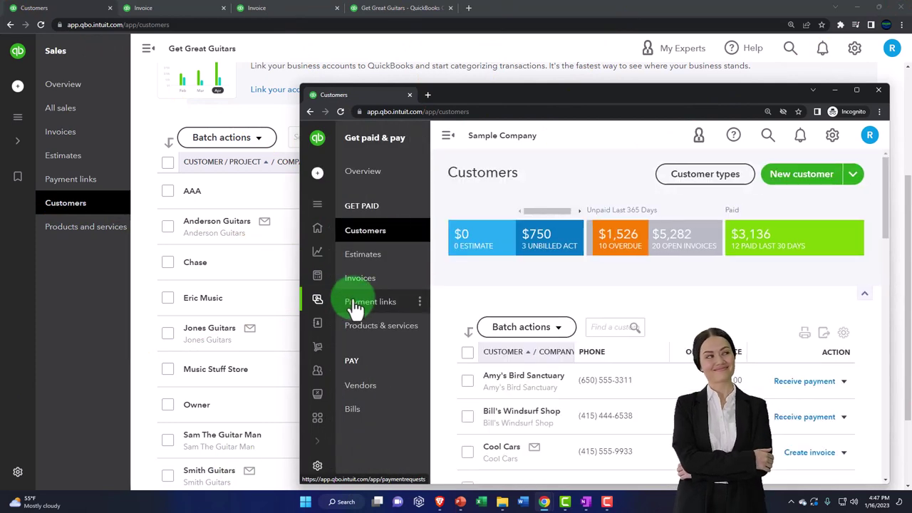
pyautogui.click(365, 242)
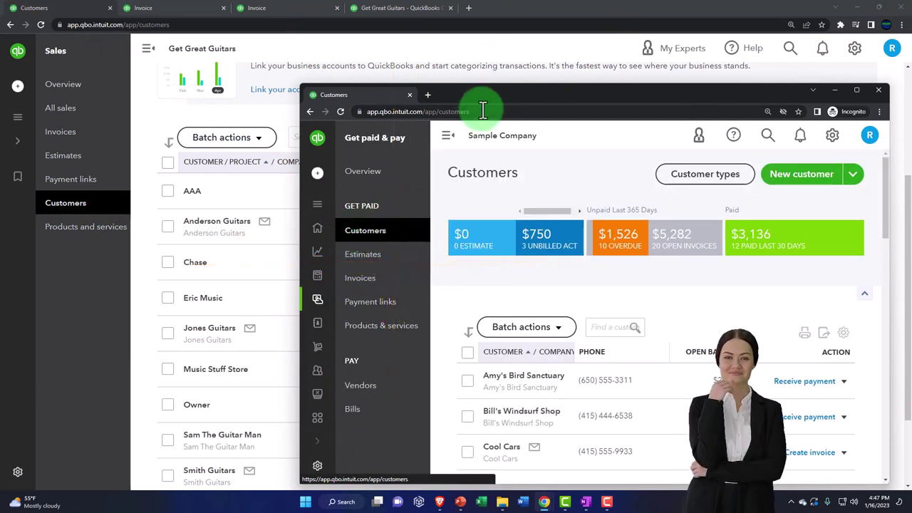
pyautogui.moveTo(487, 91); pyautogui.dragTo(911, 114)
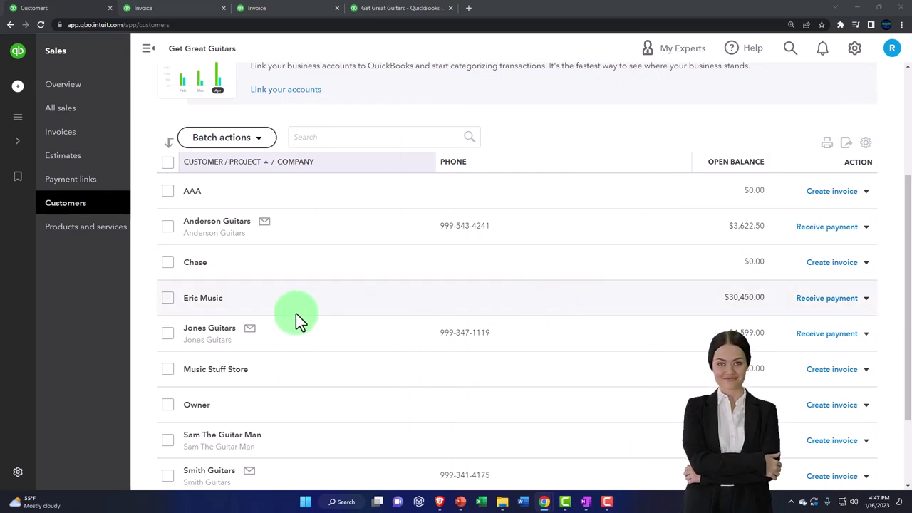
# Step: Review the Get Great Guitars customer balances and filter the list to customers with open invoices
pyautogui.scroll(-2, 296, 313)
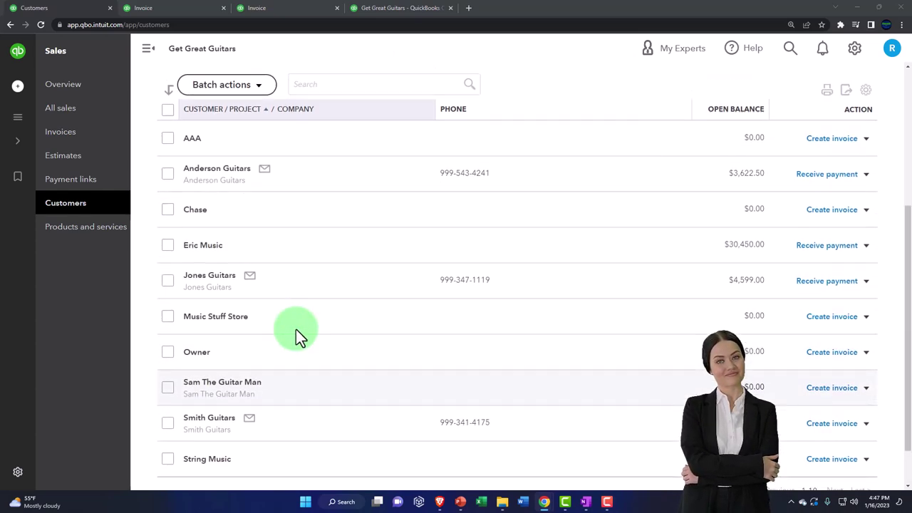
pyautogui.scroll(4, 295, 329)
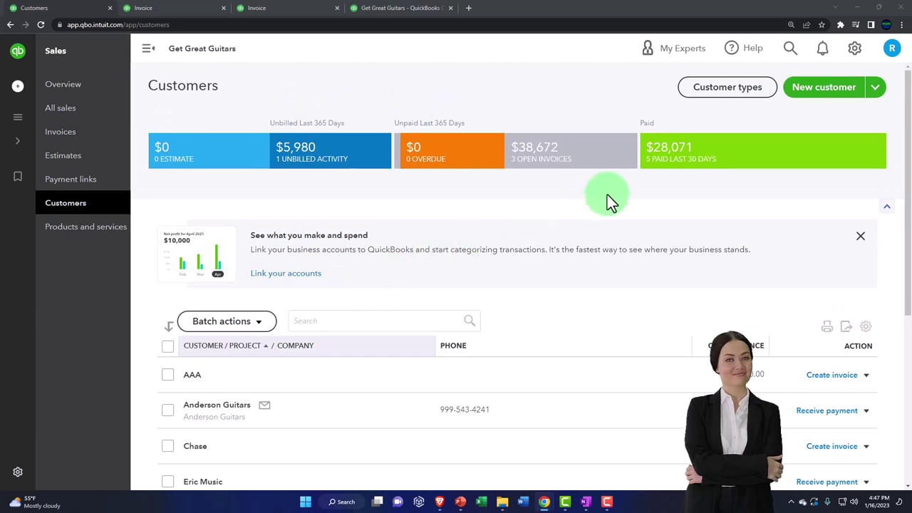
pyautogui.click(578, 168)
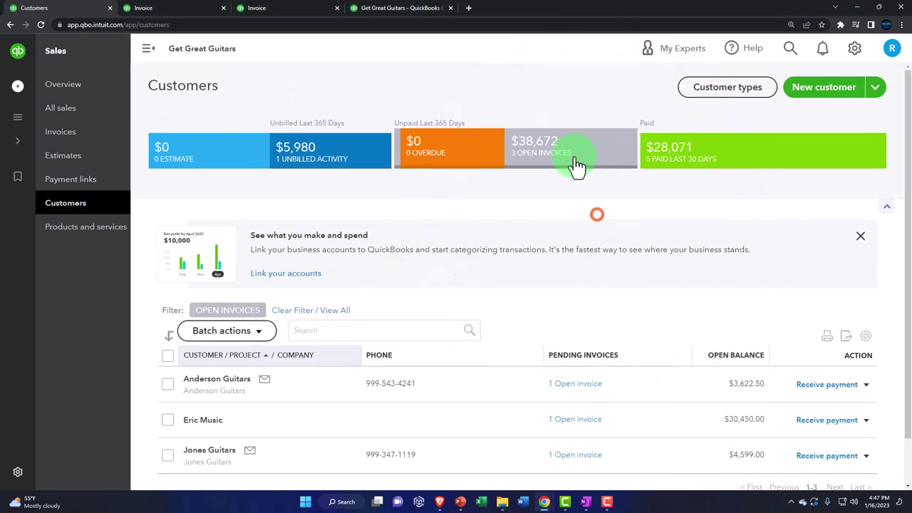
pyautogui.scroll(-1, 515, 257)
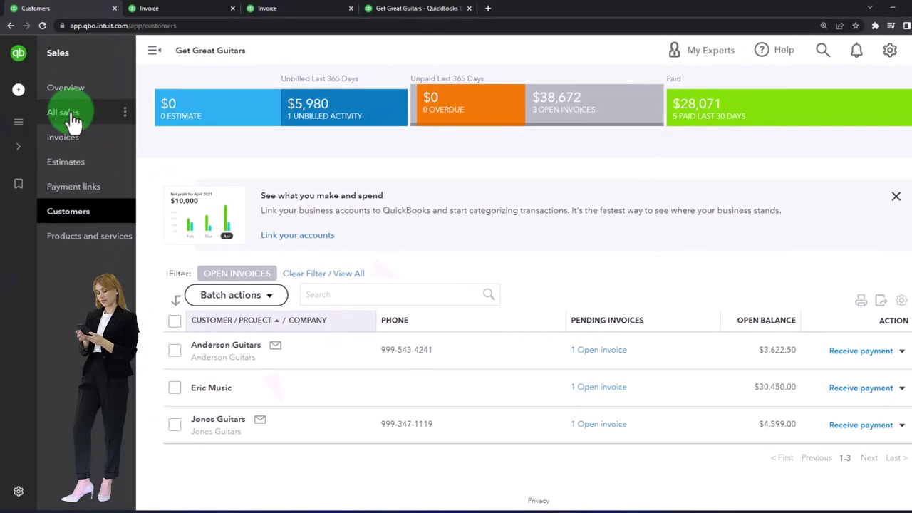
# Step: Open the All sales transactions list and filter it to type Invoices with status Open
pyautogui.click(71, 114)
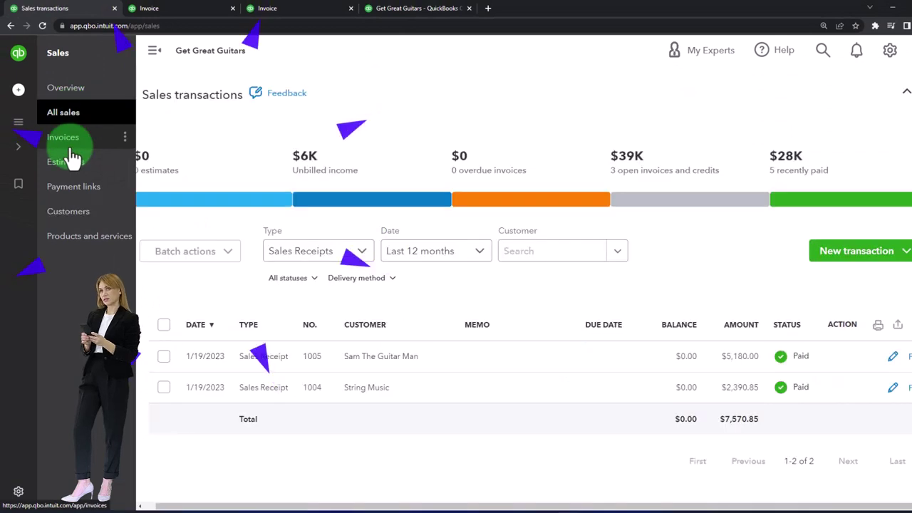
pyautogui.click(152, 62)
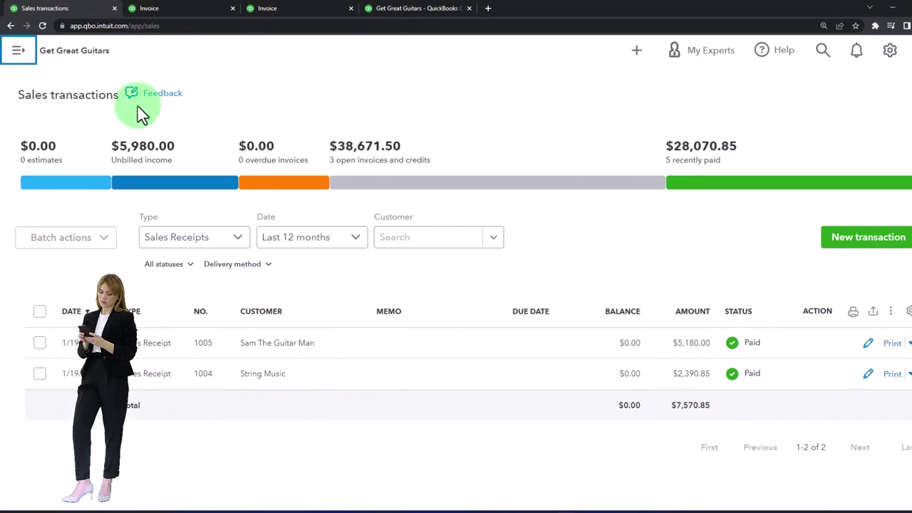
pyautogui.click(248, 244)
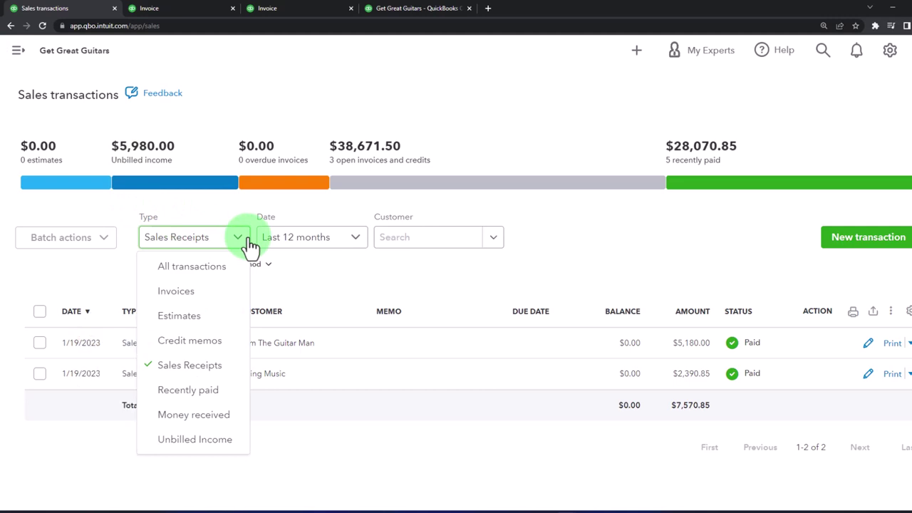
pyautogui.click(169, 280)
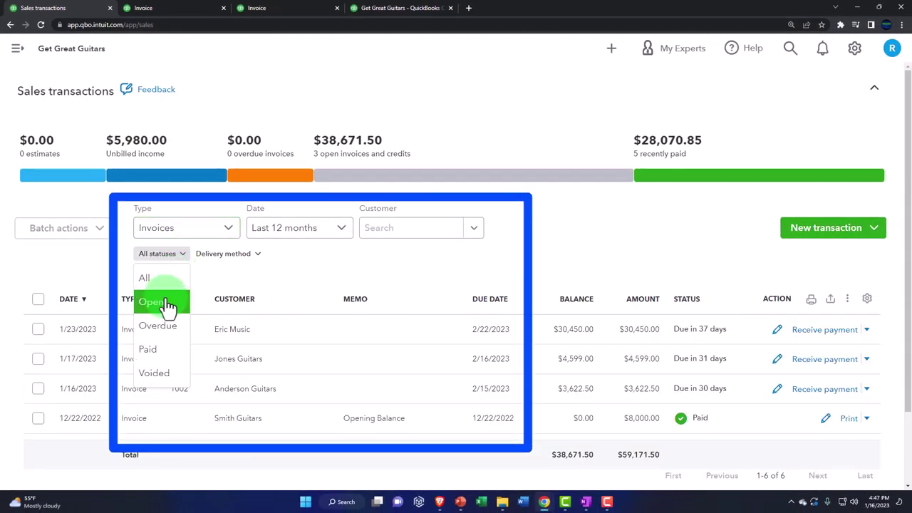
pyautogui.click(167, 304)
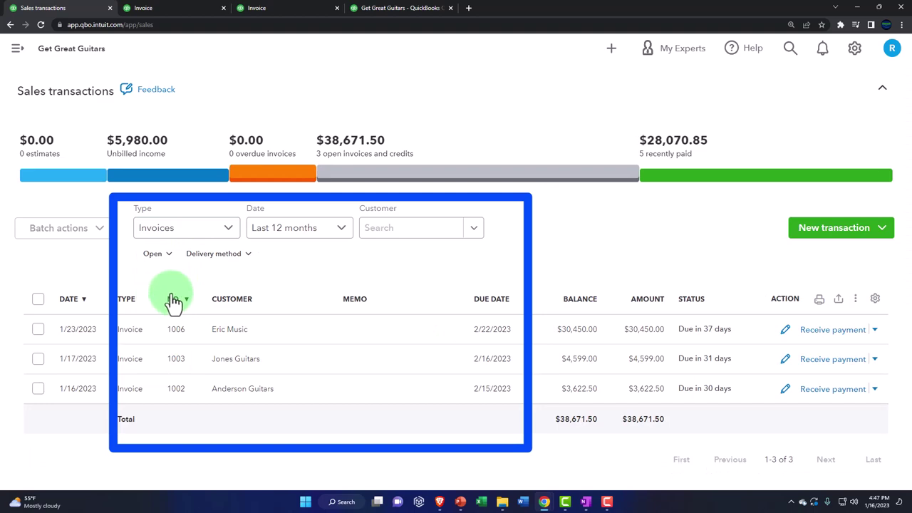
# Step: Bring the Sample Company window into view and open the All sales page of its Bookkeeping transactions
pyautogui.moveTo(911, 124); pyautogui.dragTo(409, 85)
pyautogui.click(277, 212)
pyautogui.click(200, 263)
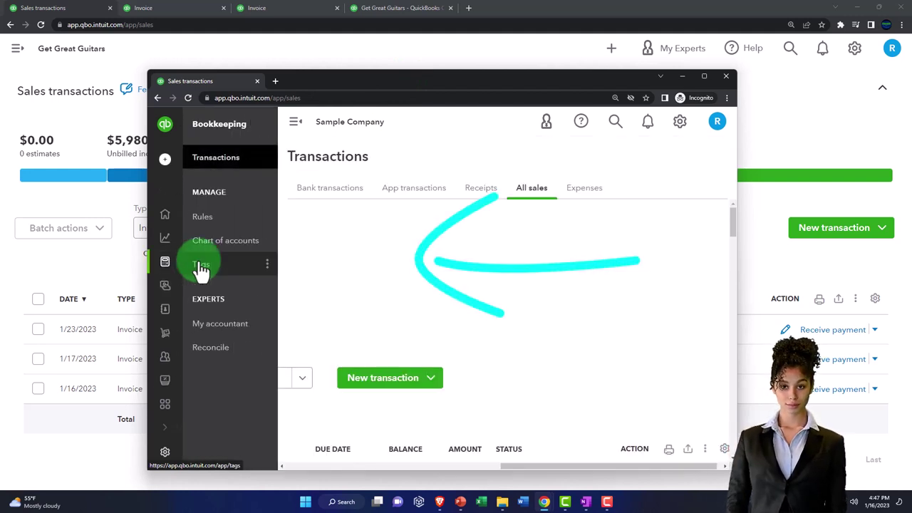
pyautogui.click(216, 162)
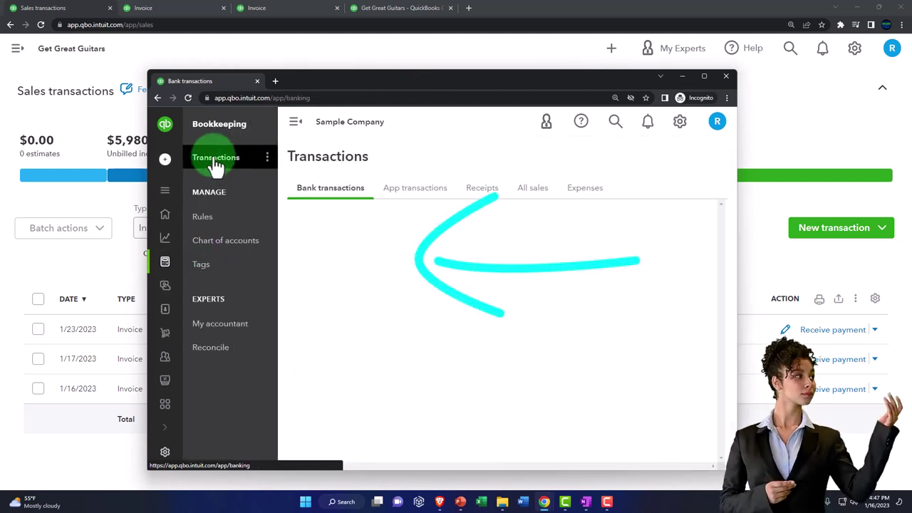
pyautogui.click(535, 191)
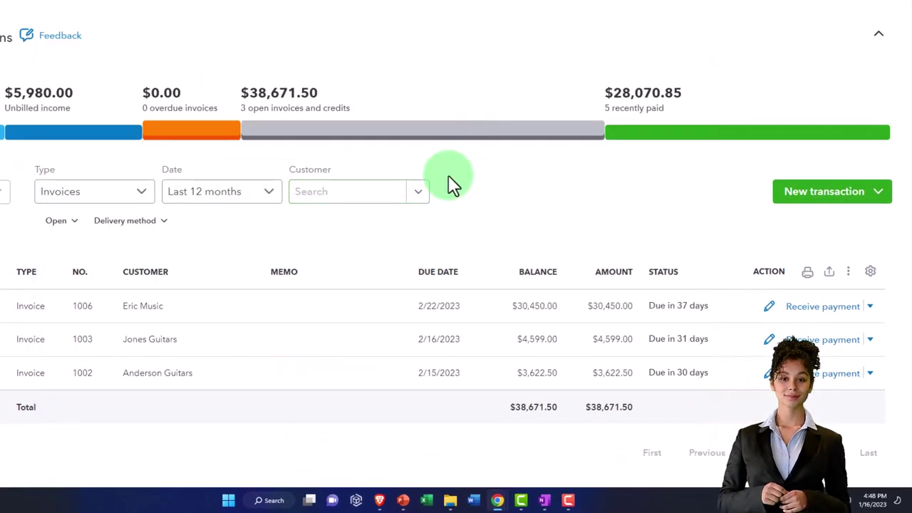
# Step: Open the Vendors list under Expenses and open the Gibson USA vendor record
pyautogui.click(21, 55)
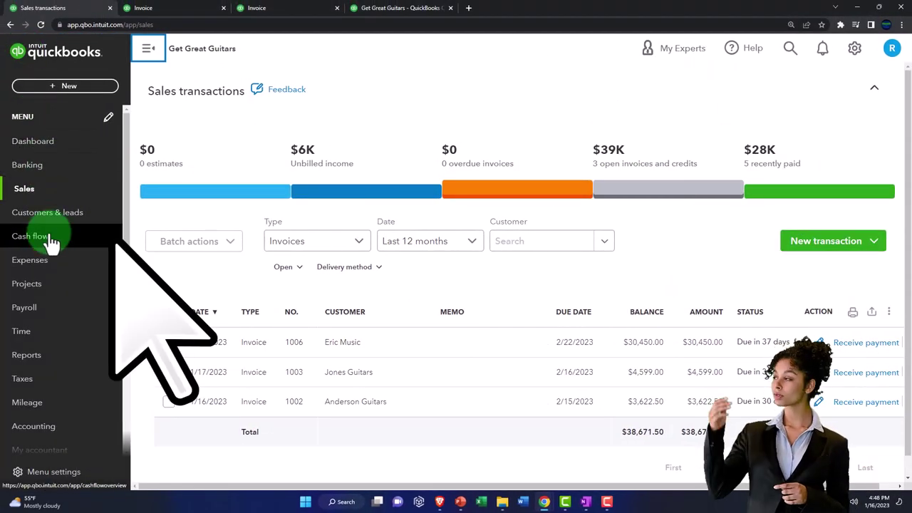
pyautogui.click(41, 264)
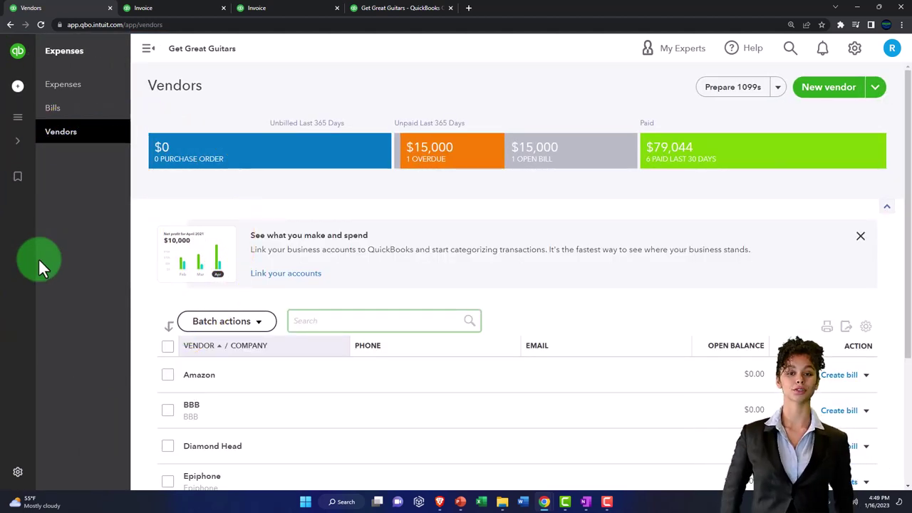
pyautogui.click(143, 54)
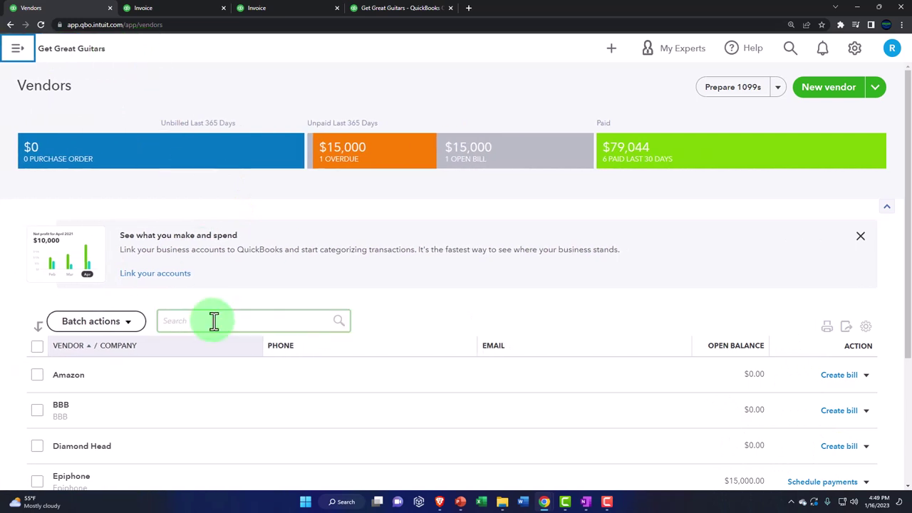
pyautogui.scroll(-2, 212, 320)
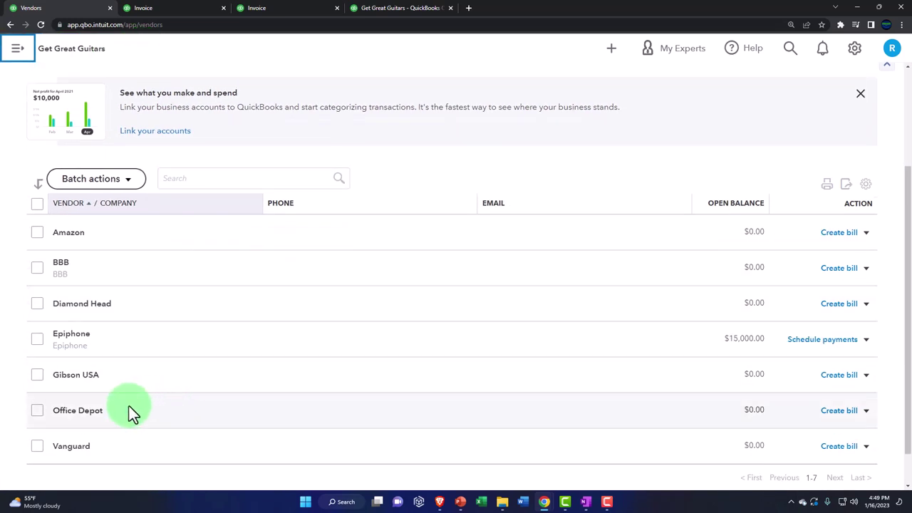
pyautogui.click(81, 383)
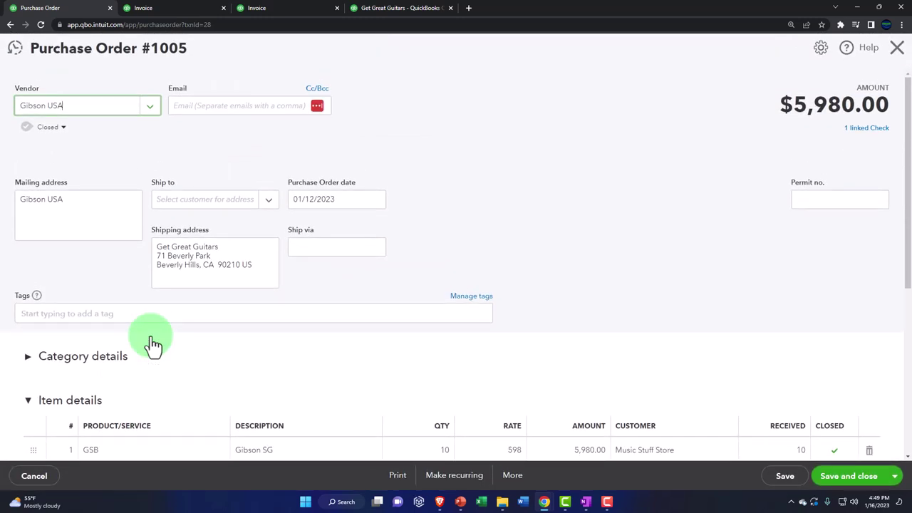
# Step: Open Gibson USA's 01/12/2023 purchase order for $5,980.00, review its item and customer details, and close it
pyautogui.scroll(-2, 154, 345)
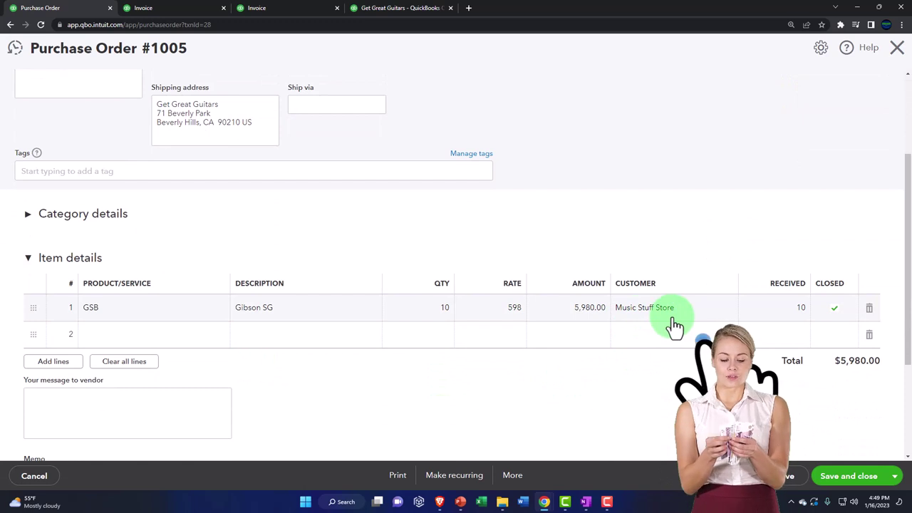
pyautogui.scroll(2, 673, 326)
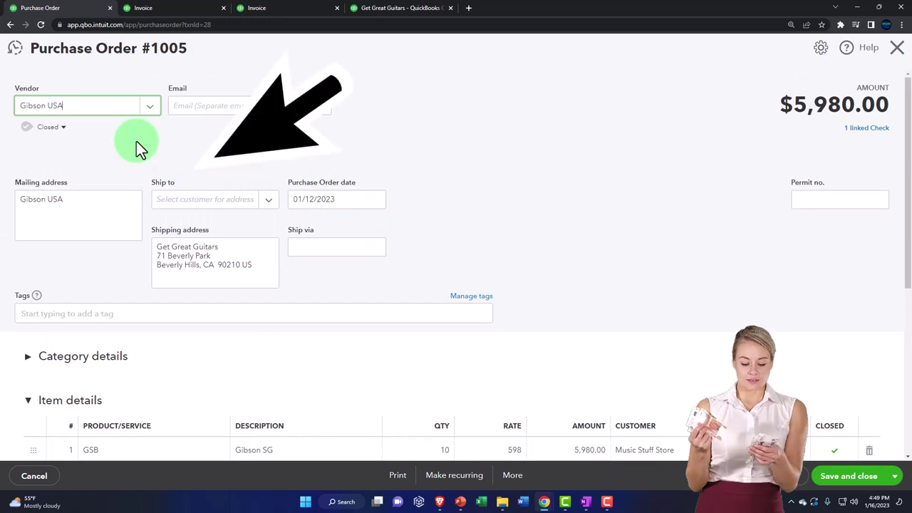
pyautogui.scroll(-1, 136, 141)
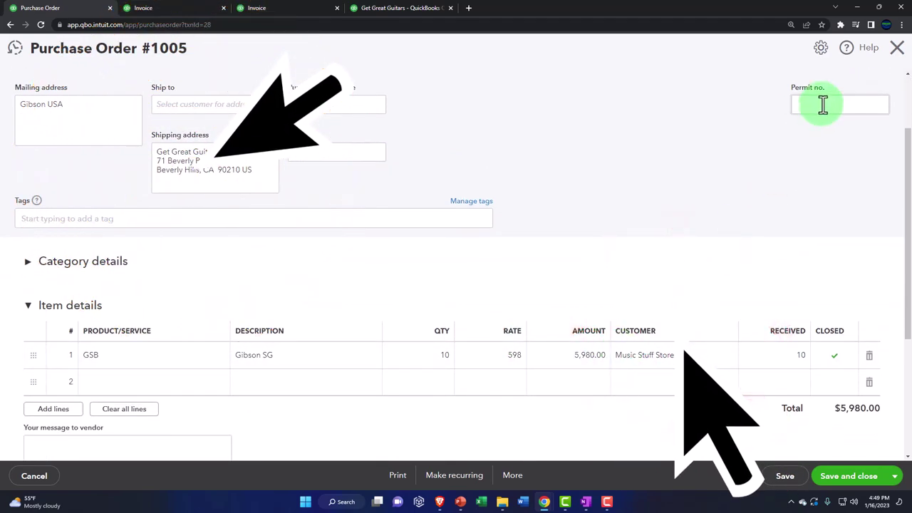
pyautogui.click(896, 62)
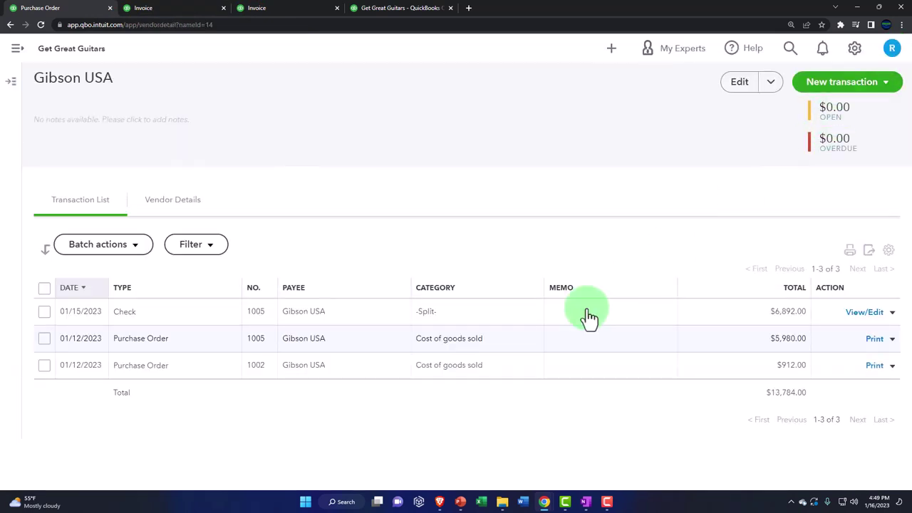
# Step: Open the 01/15/2023 check to Gibson USA, examine the billable item and assigned customer, and close it
pyautogui.click(143, 326)
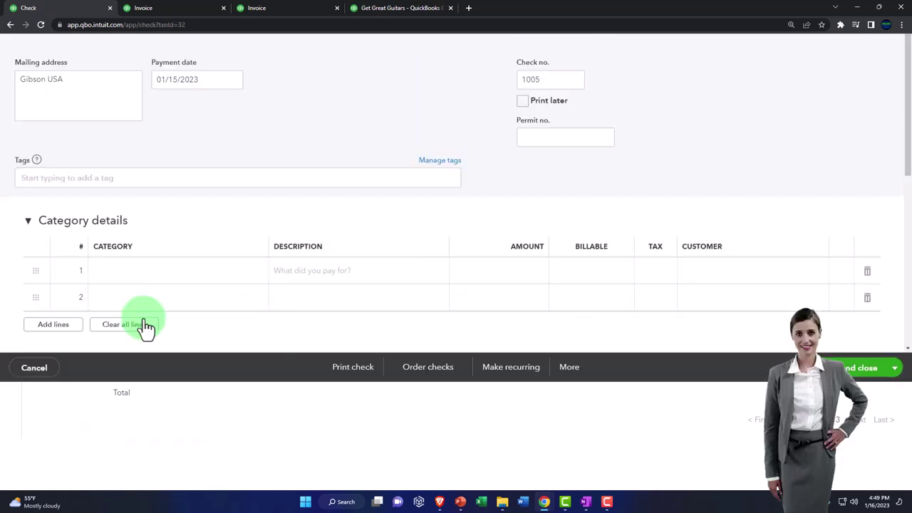
pyautogui.scroll(-4, 145, 320)
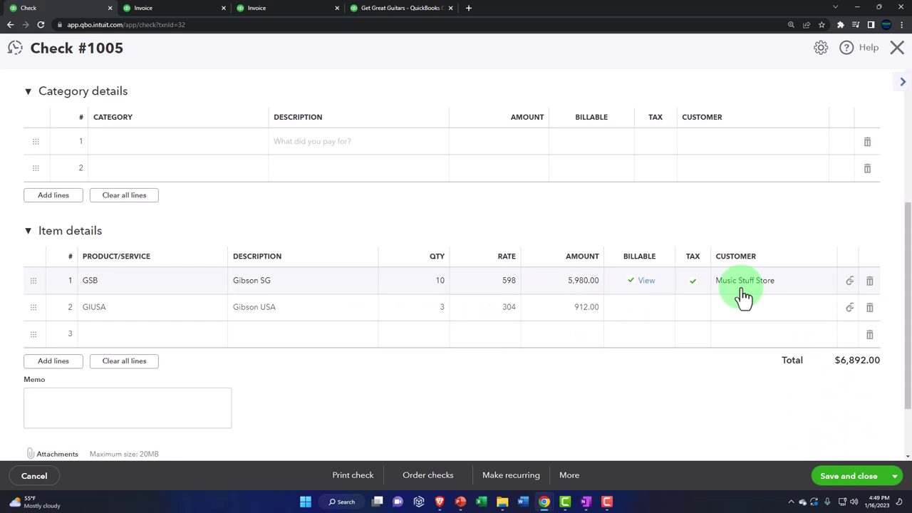
pyautogui.click(897, 50)
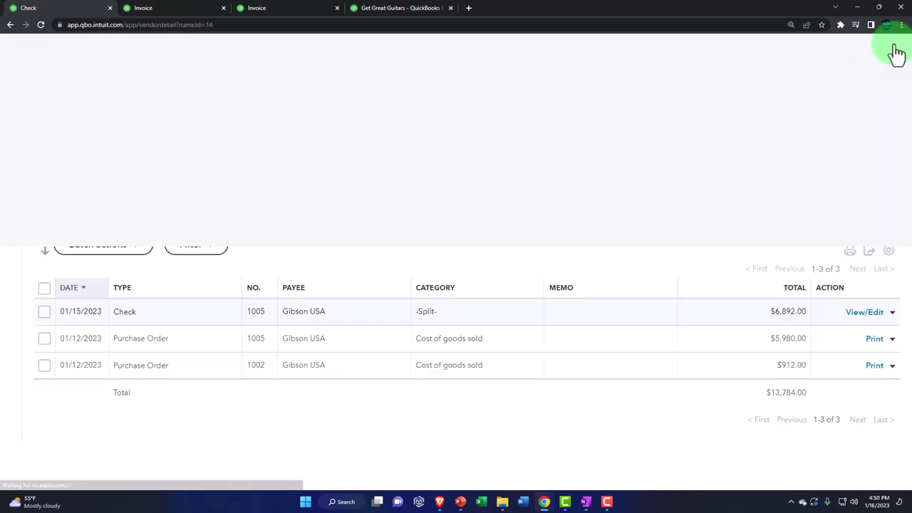
# Step: Create a new invoice for Music Stuff Store and add its Gibson SG billable expense to it
pyautogui.click(711, 60)
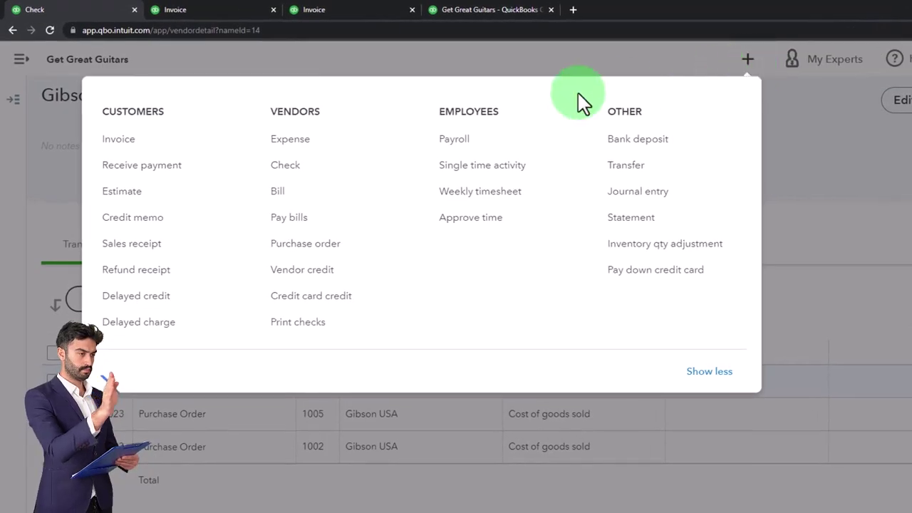
pyautogui.click(110, 137)
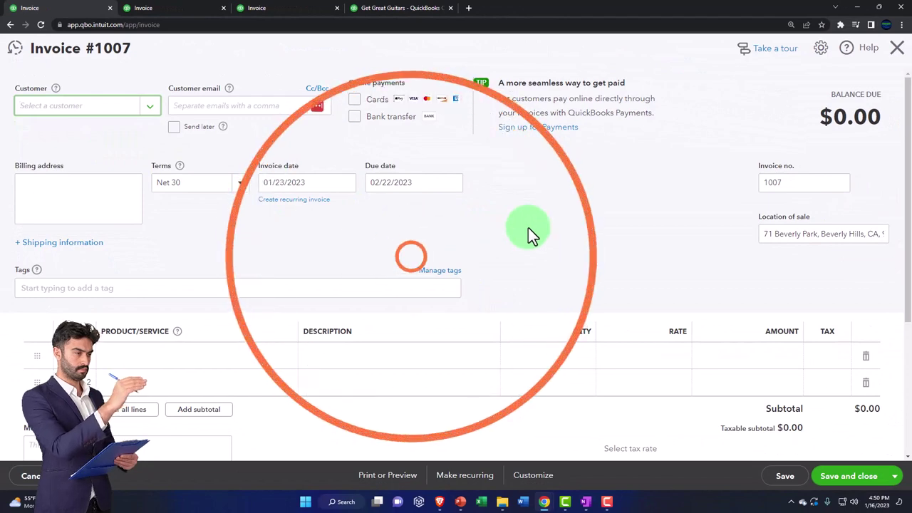
pyautogui.write('mus')
pyautogui.press('Down')
pyautogui.press('Down')
pyautogui.press('Down')
pyautogui.press('Down')
pyautogui.press('Return')
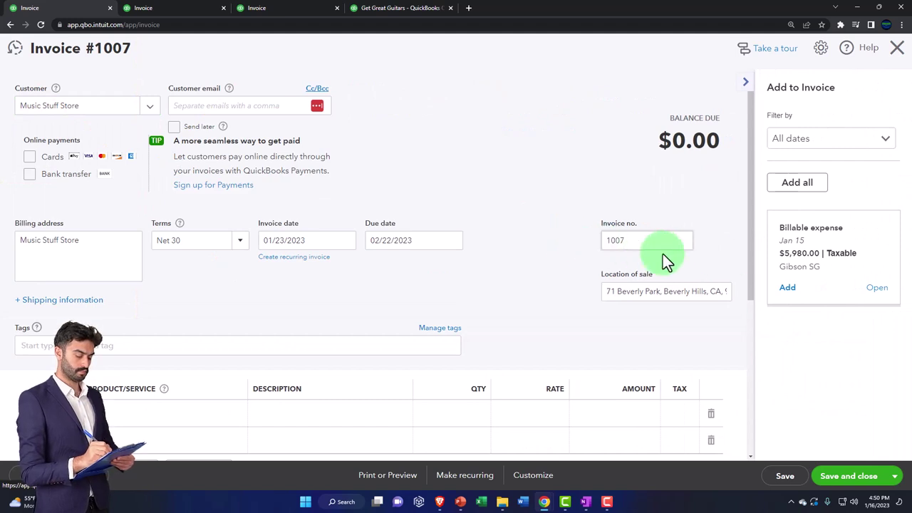
pyautogui.click(791, 294)
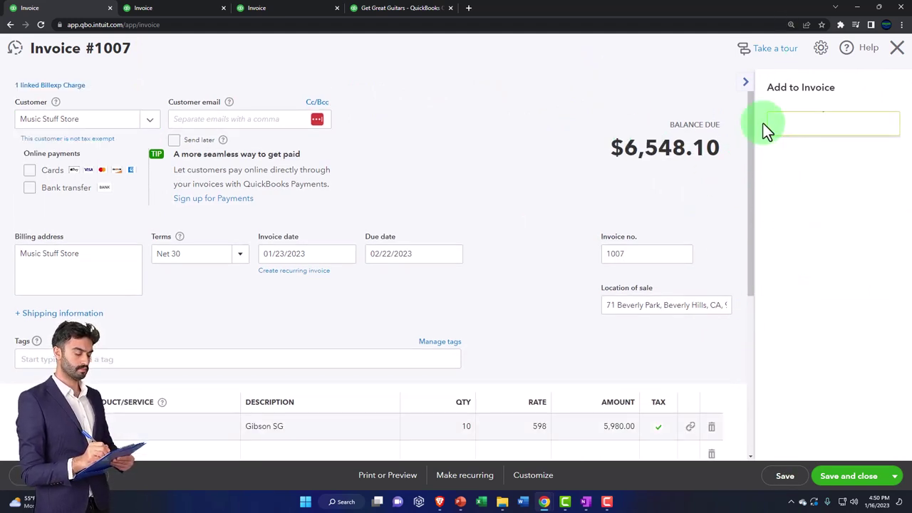
# Step: Collapse the Add to Invoice pane and set the invoice date to 01/24/2023
pyautogui.click(749, 87)
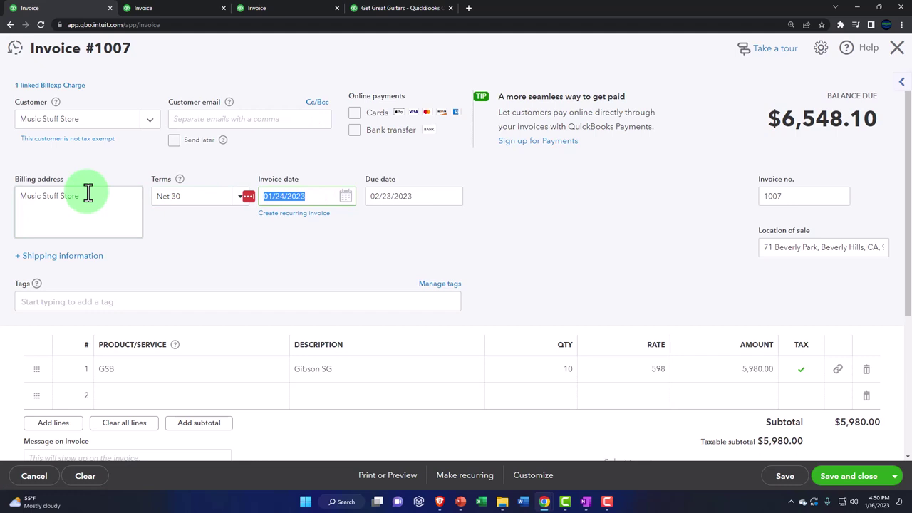
pyautogui.press('Tab')
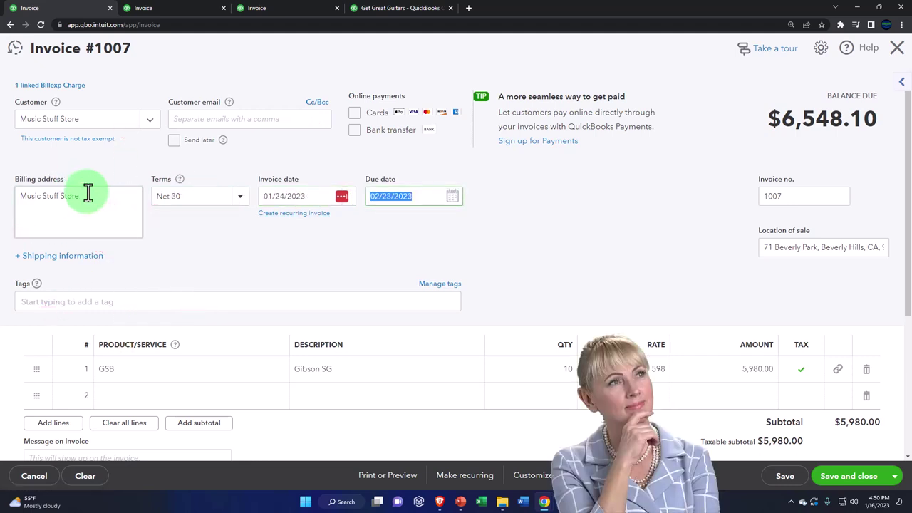
pyautogui.press('Tab')
pyautogui.press('Tab')
pyautogui.press('Tab')
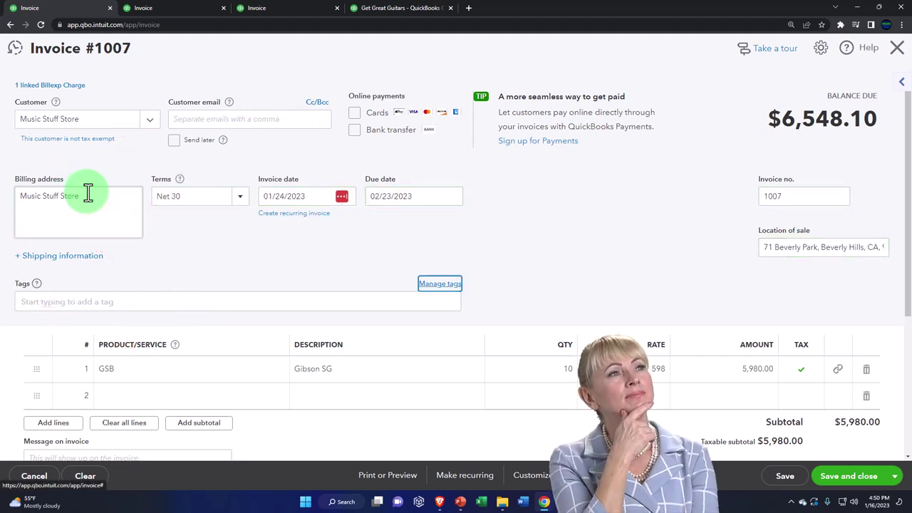
pyautogui.press('Tab')
pyautogui.scroll(-1, 114, 238)
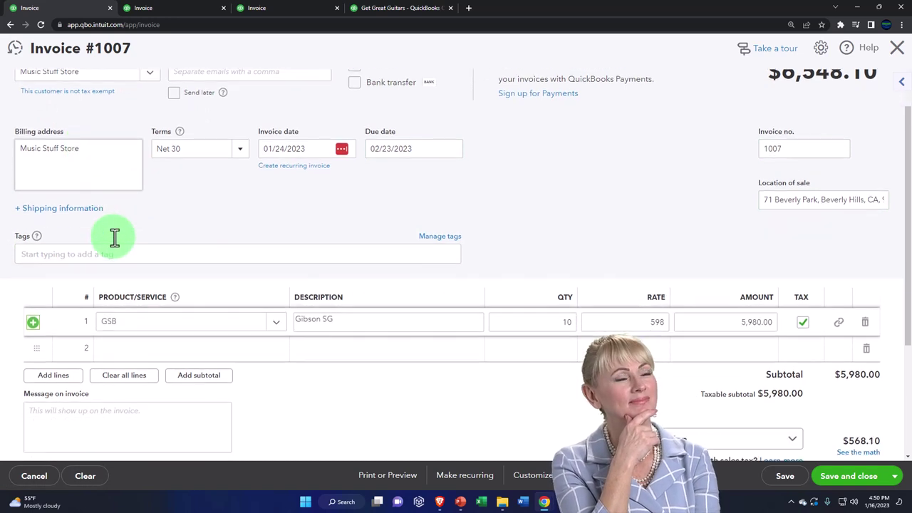
pyautogui.scroll(-1, 114, 237)
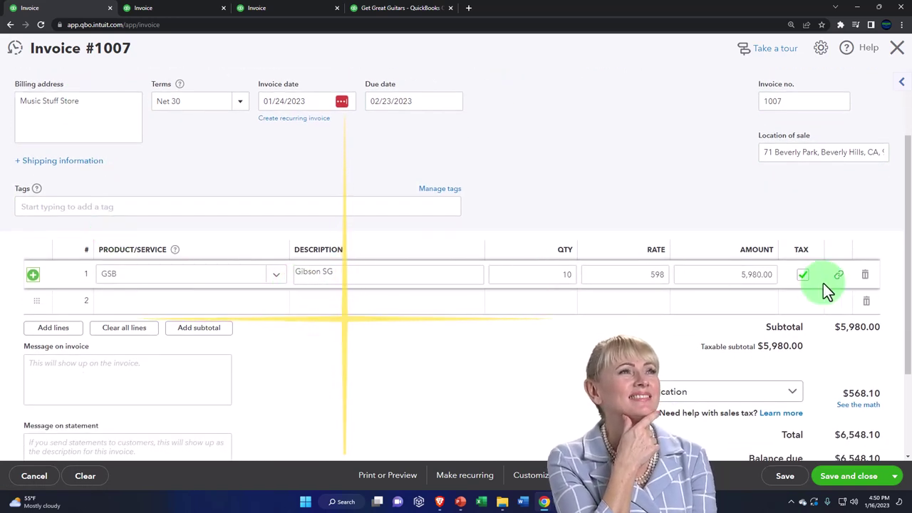
# Step: Add a second invoice line for product GSB to look up its default sales rate
pyautogui.click(295, 355)
pyautogui.click(149, 305)
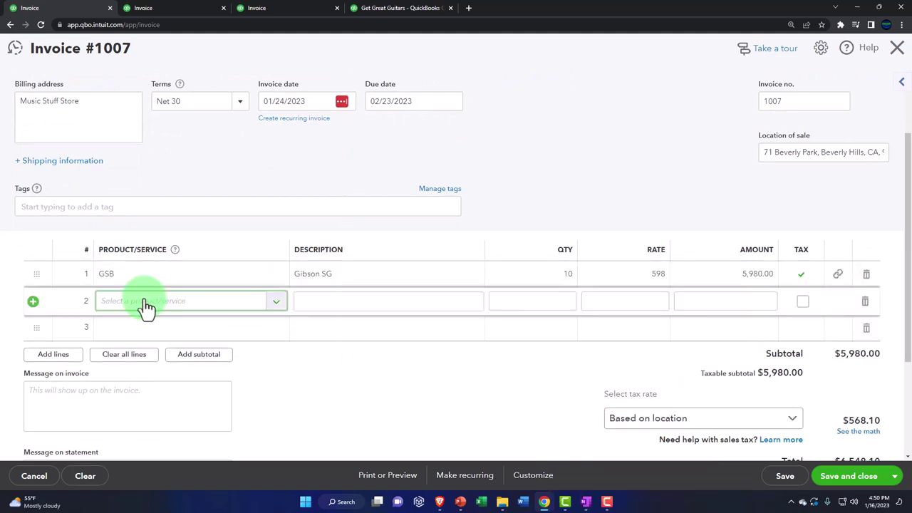
pyautogui.write('g')
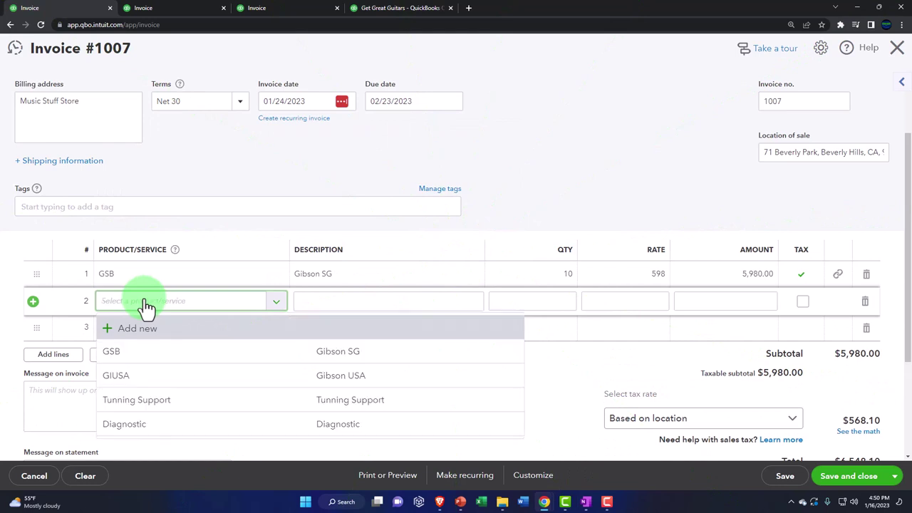
pyautogui.press('Down')
pyautogui.press('Down')
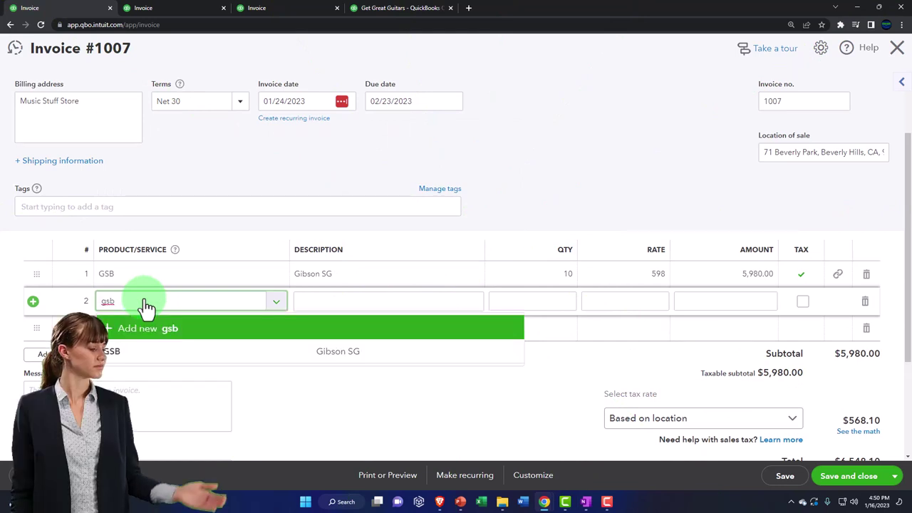
pyautogui.press('Tab')
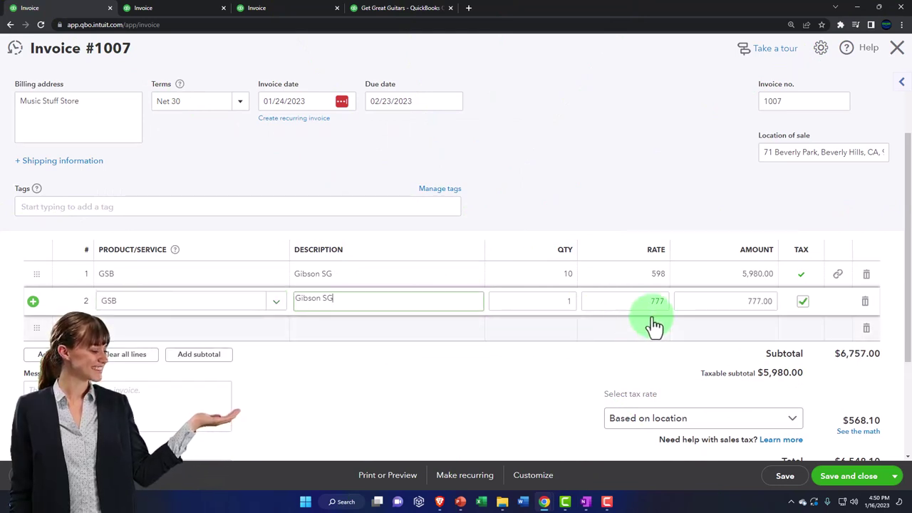
# Step: Set the rate of the linked Gibson SG line to 777 and delete the extra GSB line
pyautogui.click(654, 278)
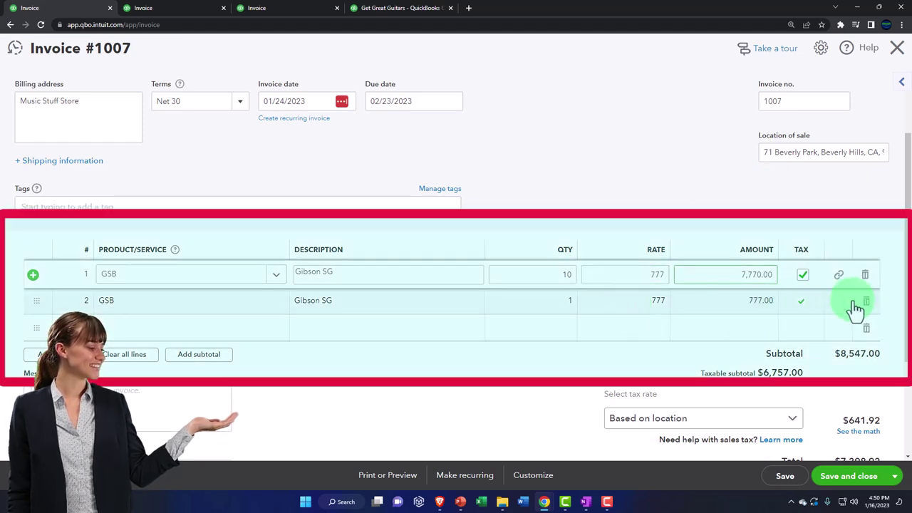
pyautogui.click(867, 305)
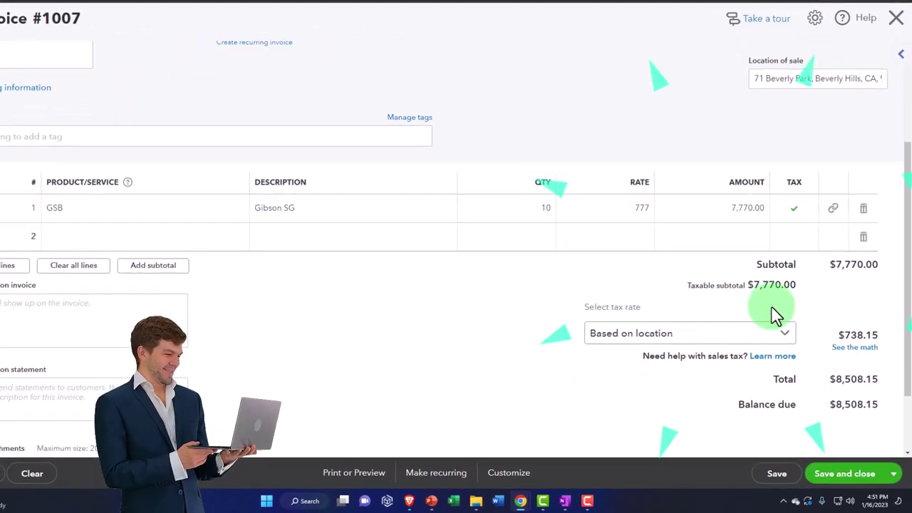
# Step: Apply the Test Rate (5%) sales tax to the Music Stuff Store invoice, then save and close it
pyautogui.click(789, 338)
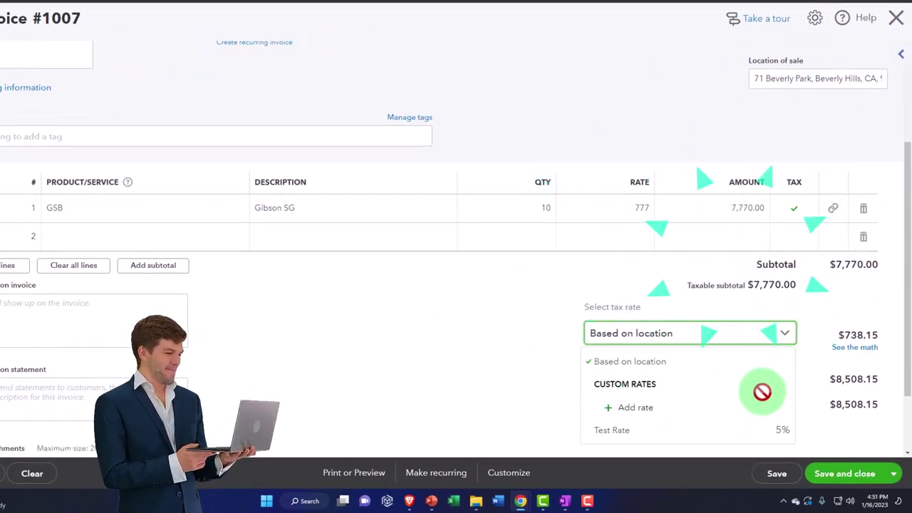
pyautogui.click(748, 434)
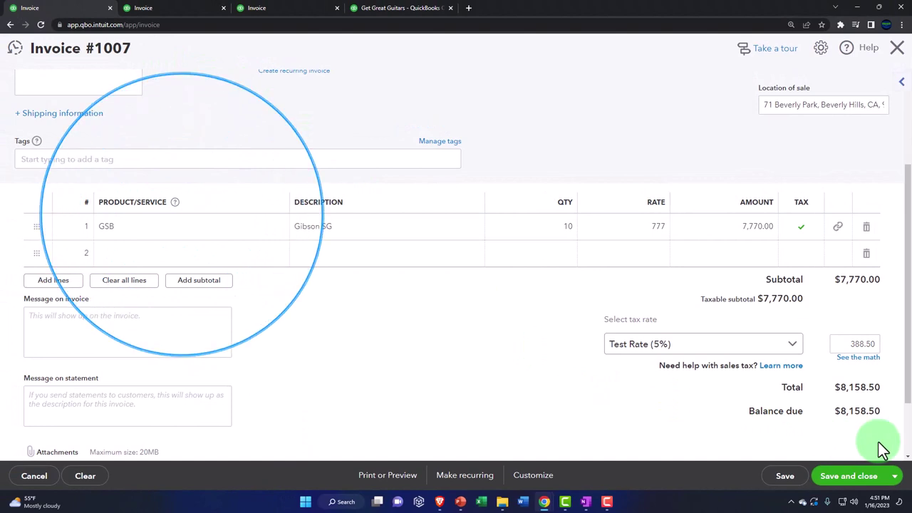
pyautogui.click(404, 233)
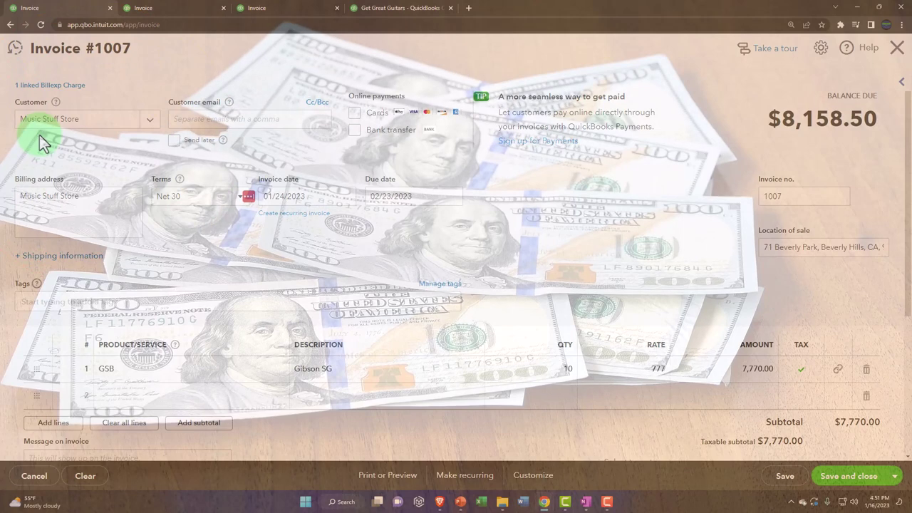
pyautogui.scroll(-2, 40, 135)
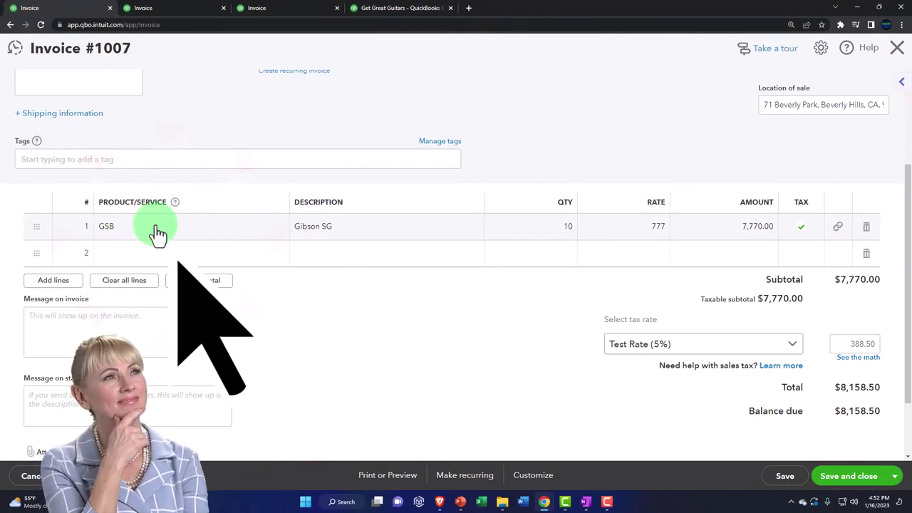
pyautogui.click(860, 487)
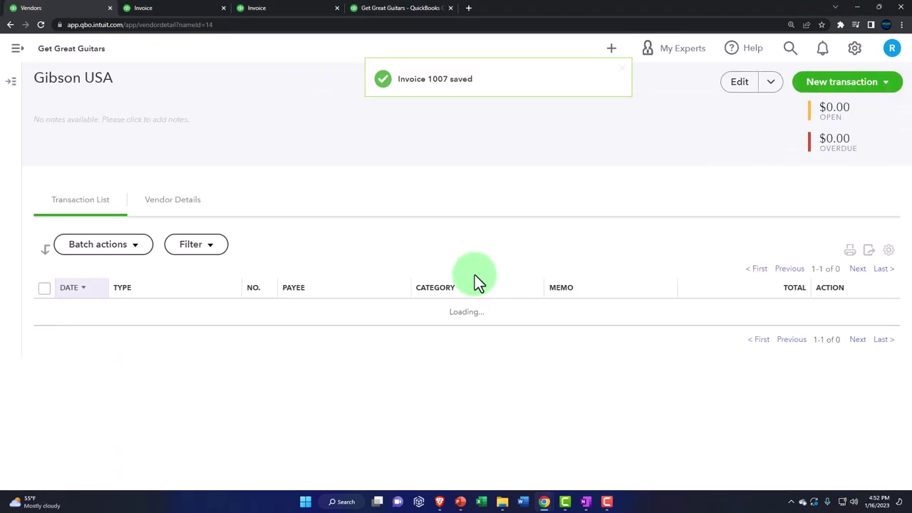
# Step: Rerun the Balance Sheet for 01/01/2023 to 12/31/2023 and examine accounts receivable and inventory
pyautogui.click(169, 13)
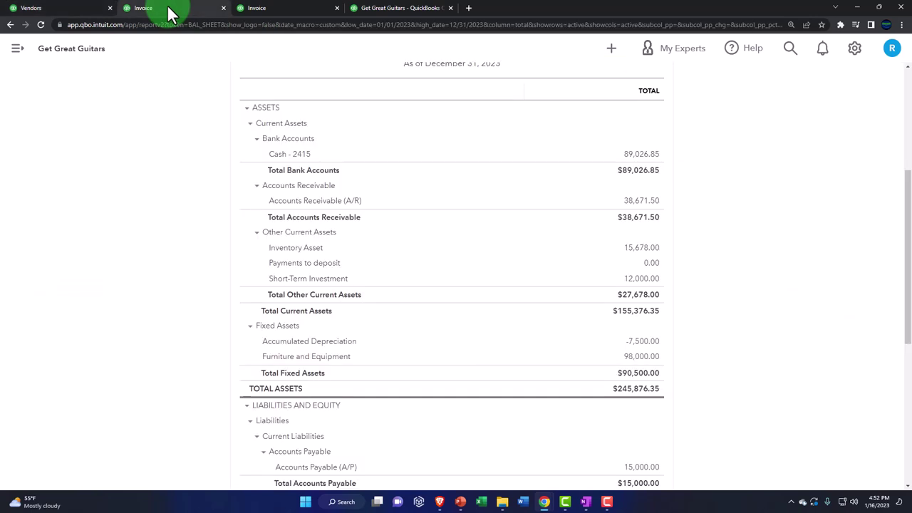
pyautogui.scroll(4, 183, 183)
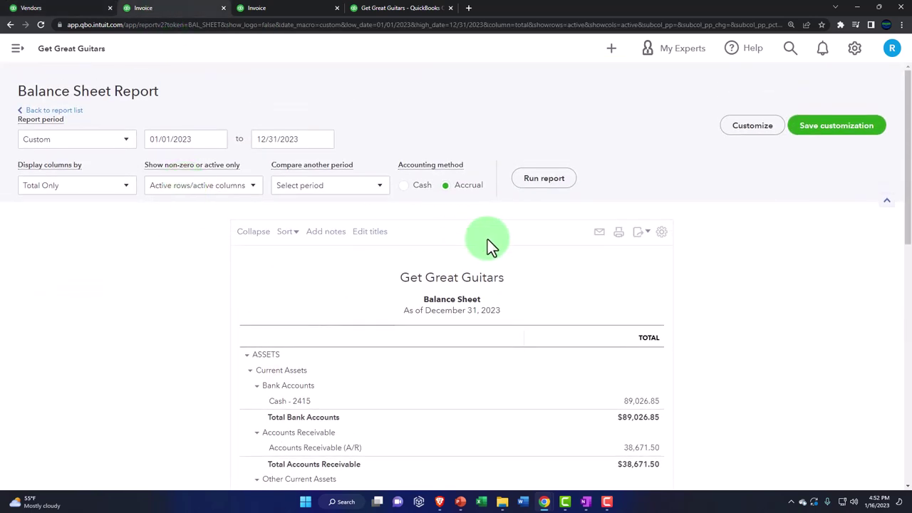
pyautogui.scroll(-3, 548, 187)
pyautogui.hotkey('ctrl', '+')
pyautogui.hotkey('ctrl', '+')
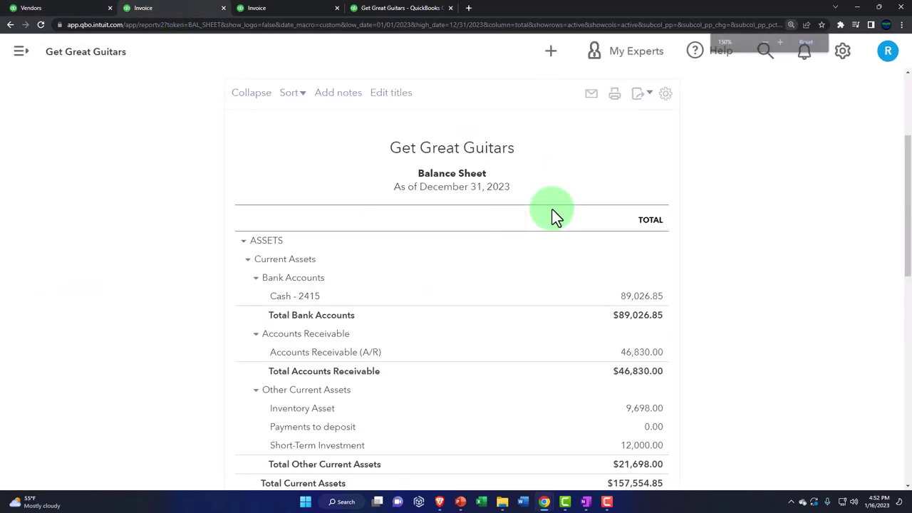
# Step: Open the transaction detail behind Accounts Receivable (A/R) on the 2023 Balance Sheet
pyautogui.scroll(-3, 552, 210)
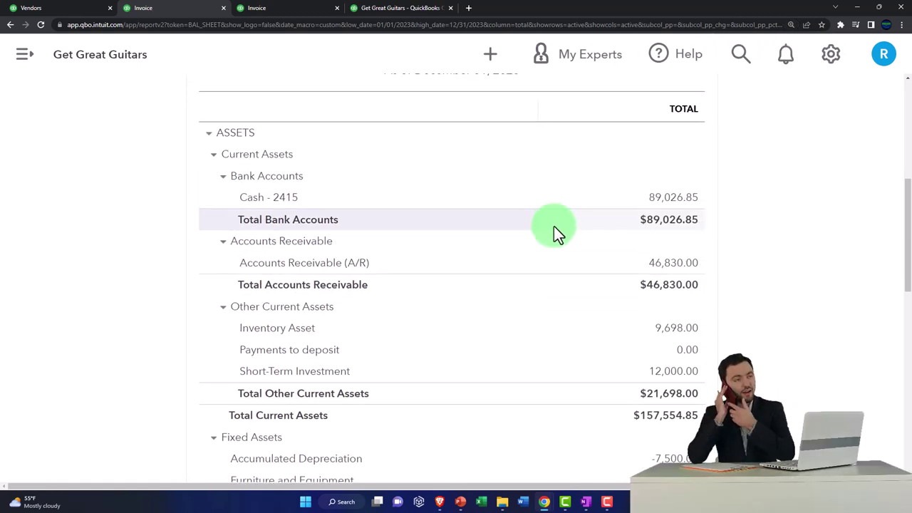
pyautogui.click(667, 265)
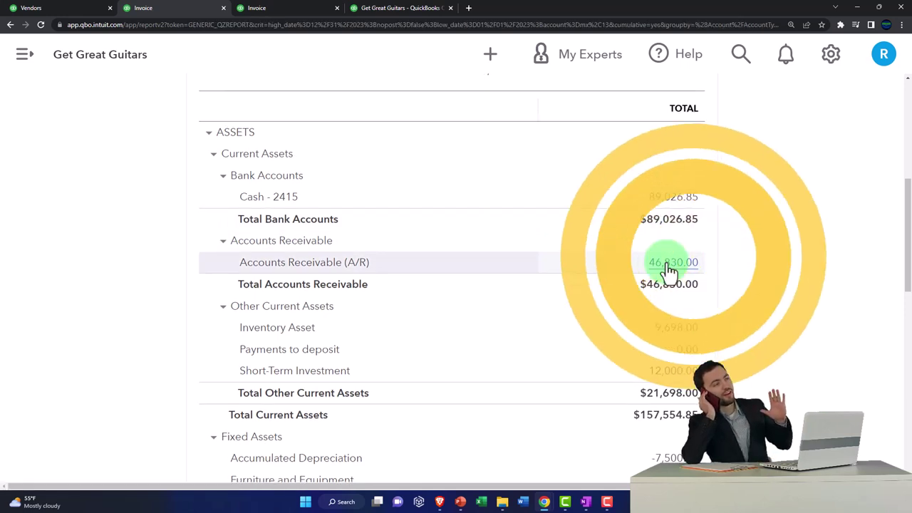
pyautogui.hotkey('ctrl', '-')
pyautogui.hotkey('ctrl', '-')
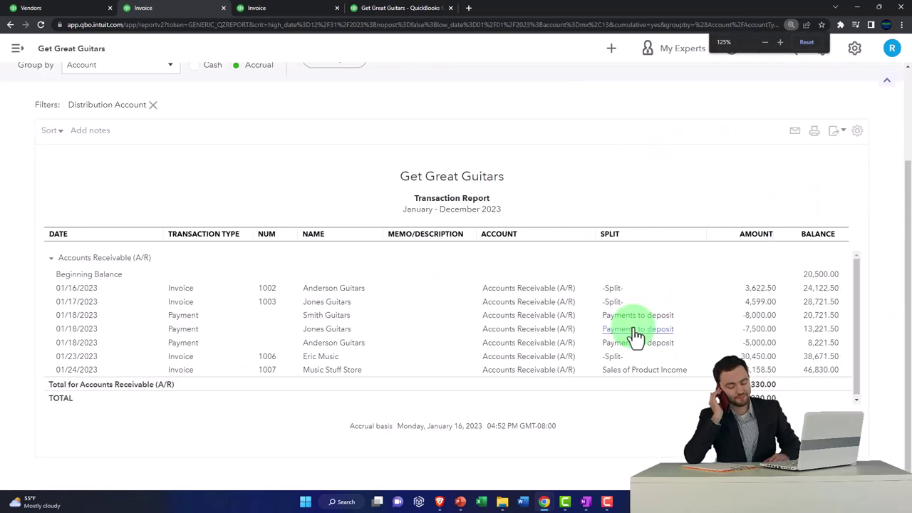
# Step: Open the Music Stuff Store invoice from the receivables detail, review its sales tax and balance due, and return to the Balance Sheet
pyautogui.click(769, 375)
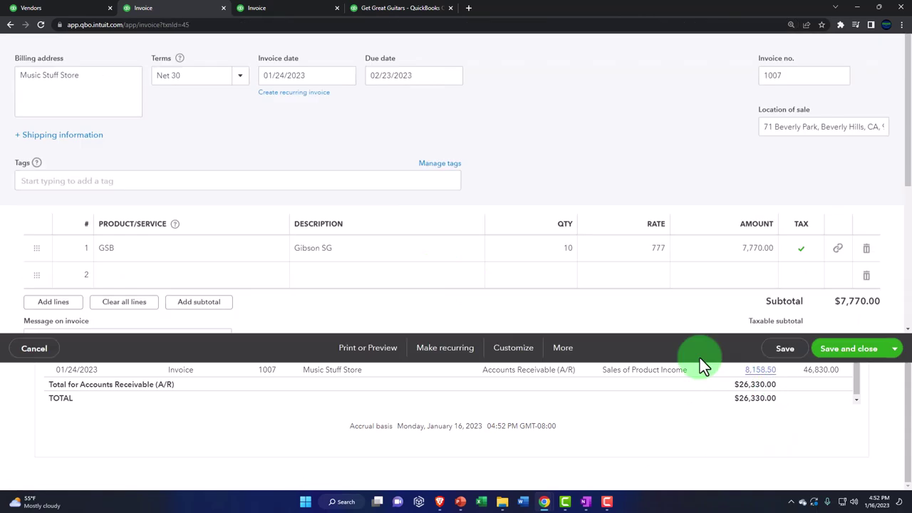
pyautogui.scroll(-2, 653, 344)
pyautogui.scroll(-1, 653, 344)
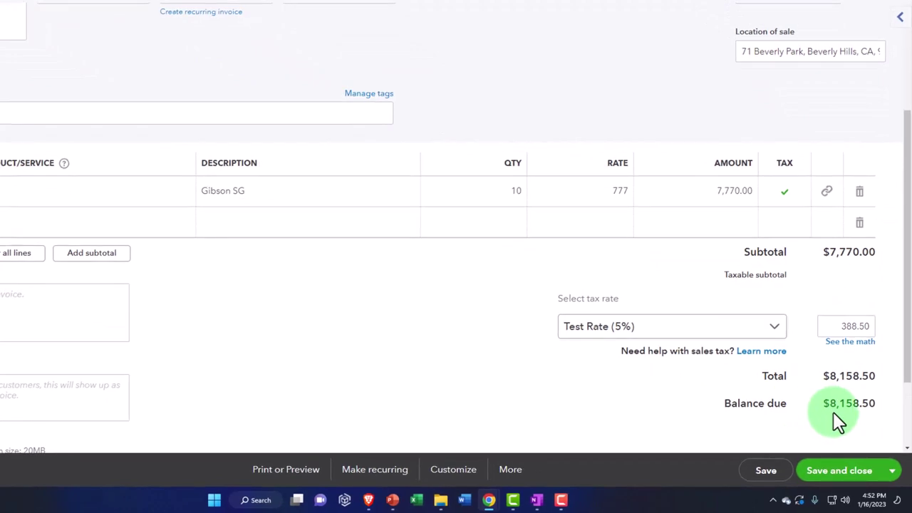
pyautogui.scroll(3, 860, 113)
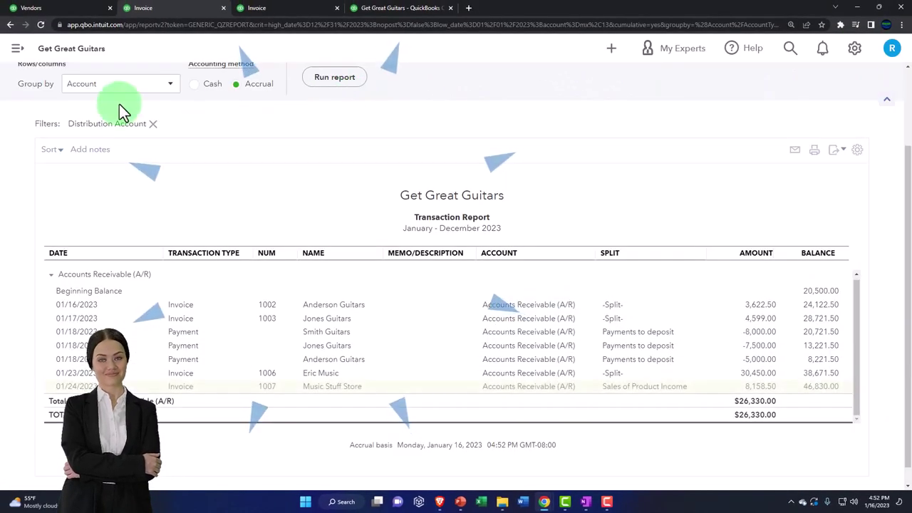
pyautogui.scroll(3, 85, 138)
pyautogui.click(74, 111)
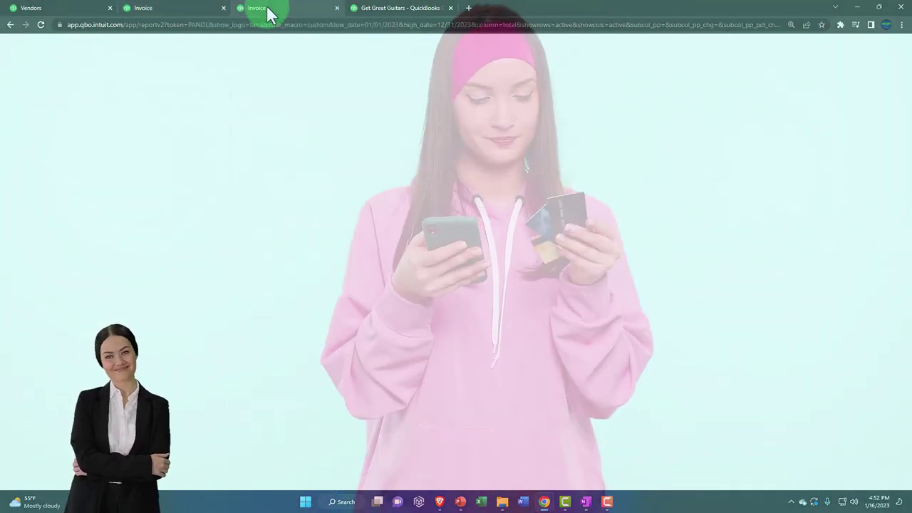
# Step: Rerun the 2023 Profit and Loss and open the transaction detail behind Sales of Product Income
pyautogui.click(544, 178)
pyautogui.scroll(-3, 545, 179)
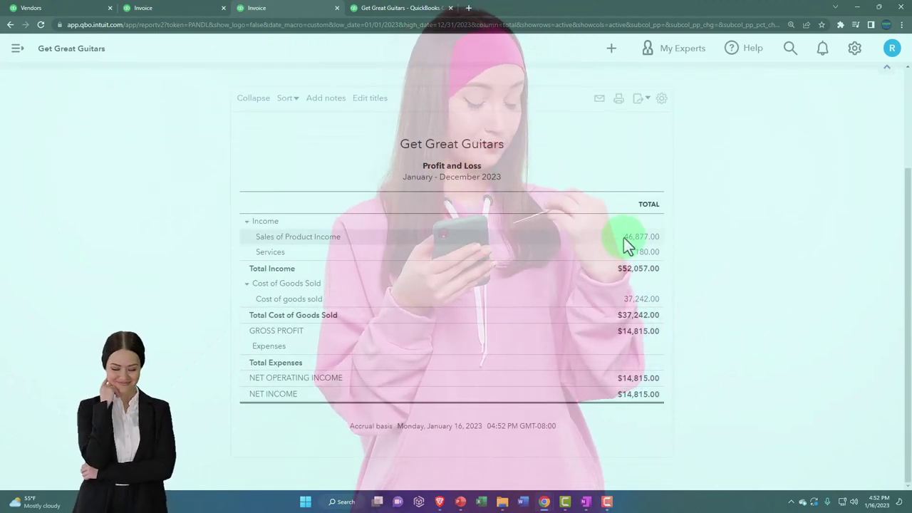
pyautogui.click(636, 238)
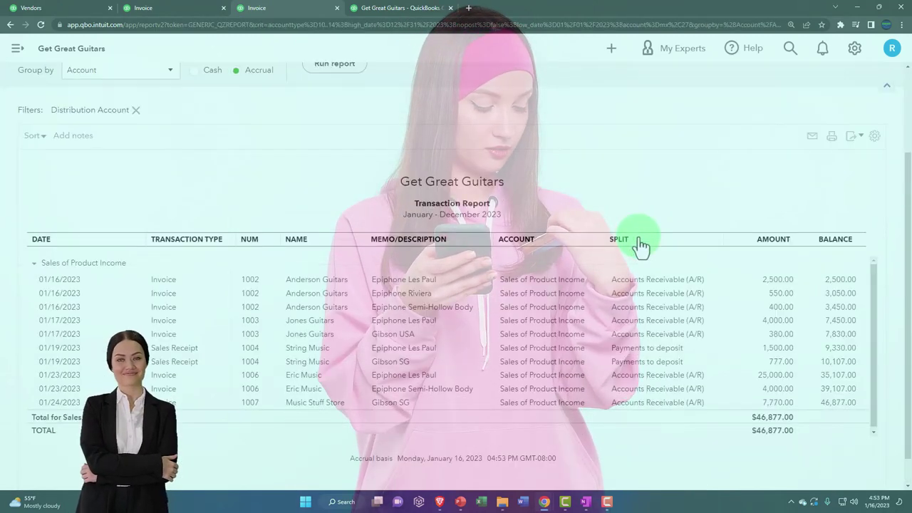
pyautogui.scroll(-1, 639, 244)
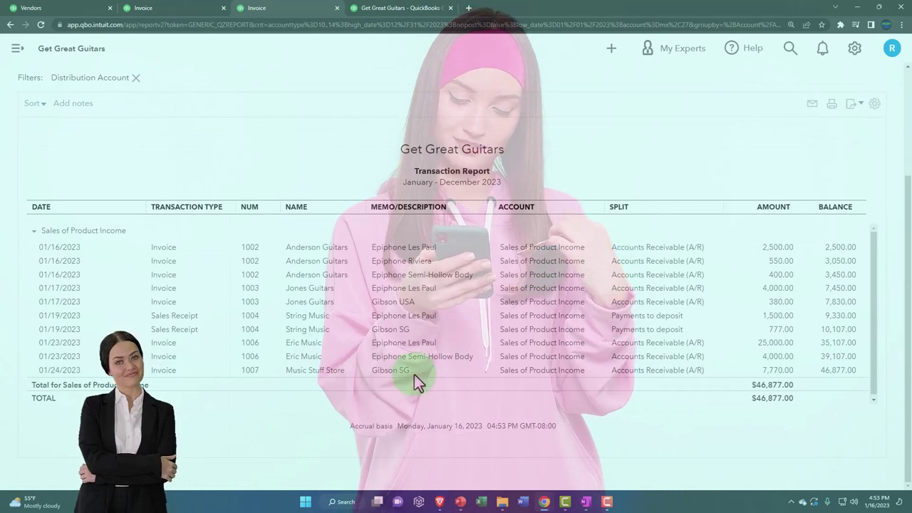
# Step: Open the Music Stuff Store invoice from its Gibson SG income entry, review it, and return to the Profit and Loss
pyautogui.click(762, 372)
pyautogui.scroll(-2, 820, 349)
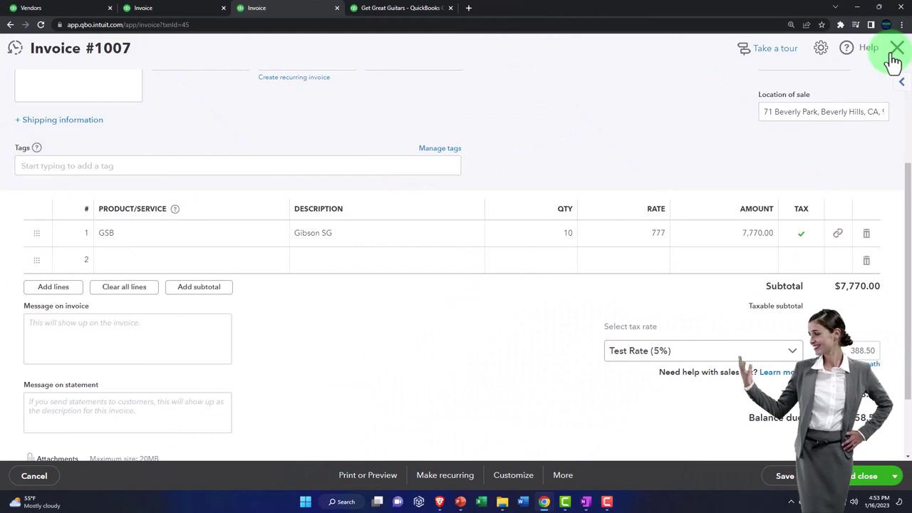
pyautogui.click(894, 57)
pyautogui.scroll(1, 100, 218)
pyautogui.click(91, 113)
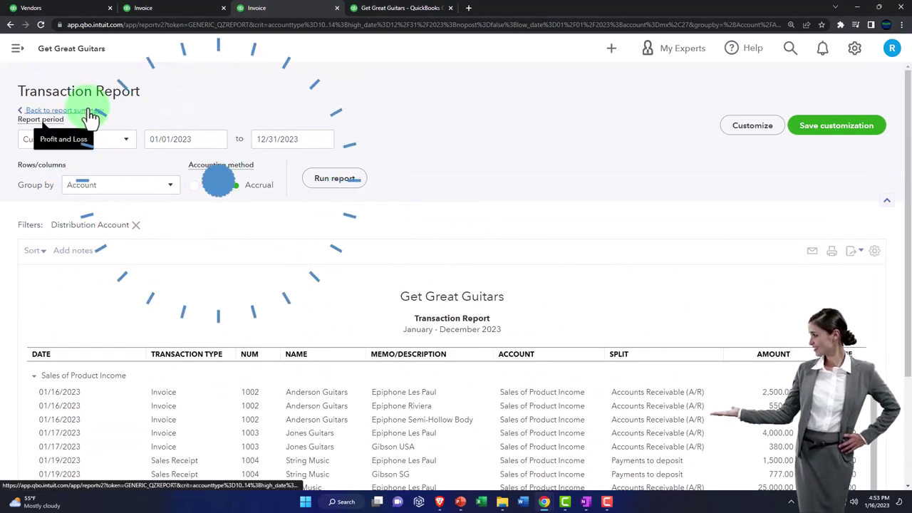
# Step: Examine the Balance Sheet's transactions for California Department of Tax and Fee Administration Payable, then return to the report summary
pyautogui.click(184, 8)
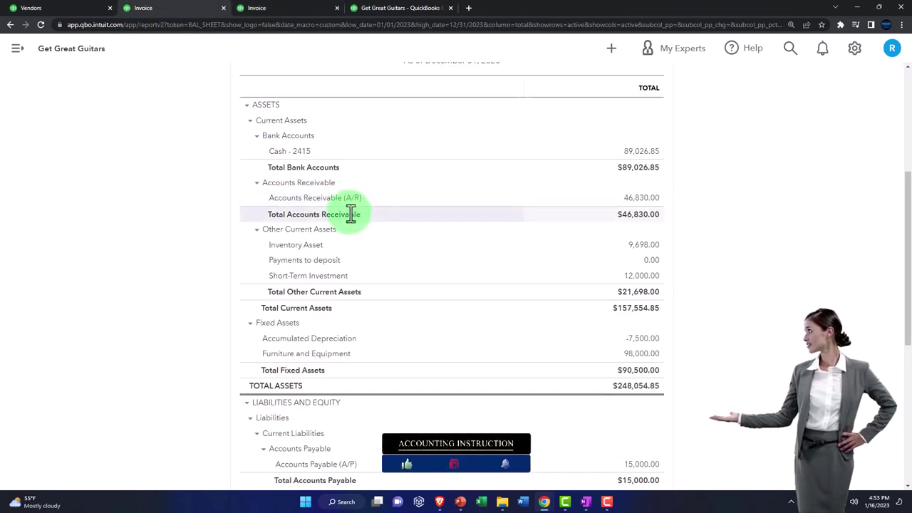
pyautogui.scroll(1, 350, 210)
pyautogui.scroll(-5, 350, 214)
pyautogui.click(356, 246)
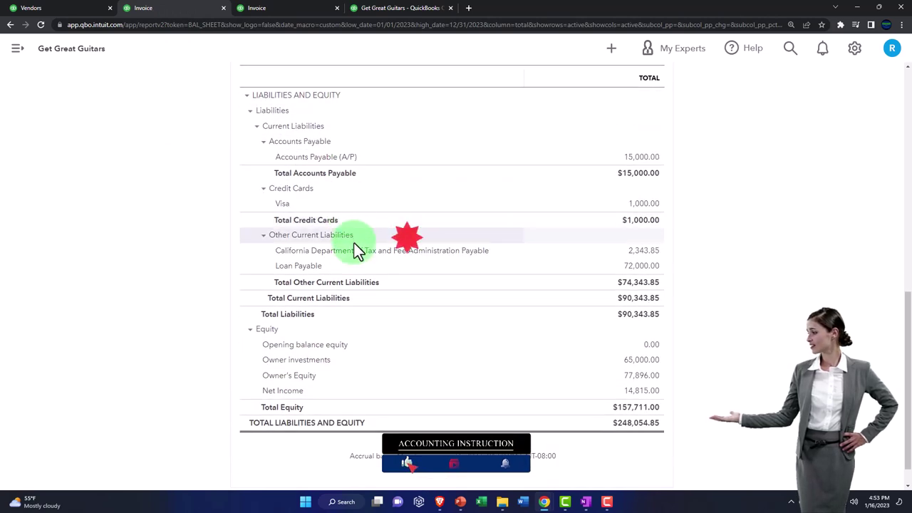
pyautogui.click(644, 255)
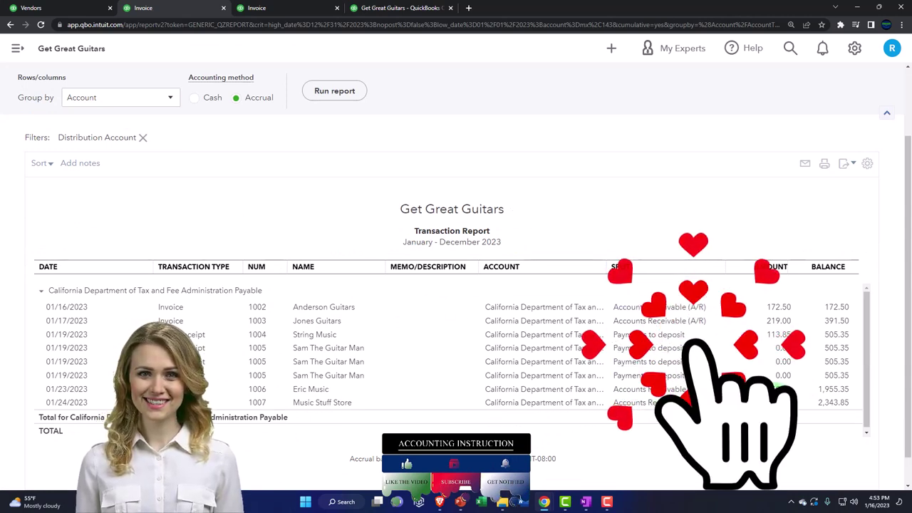
pyautogui.scroll(1, 140, 309)
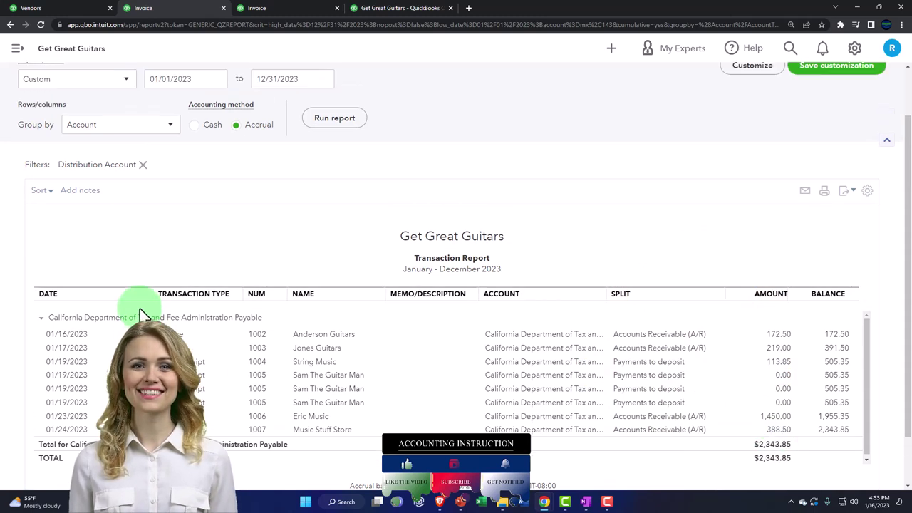
pyautogui.scroll(2, 140, 309)
pyautogui.click(95, 112)
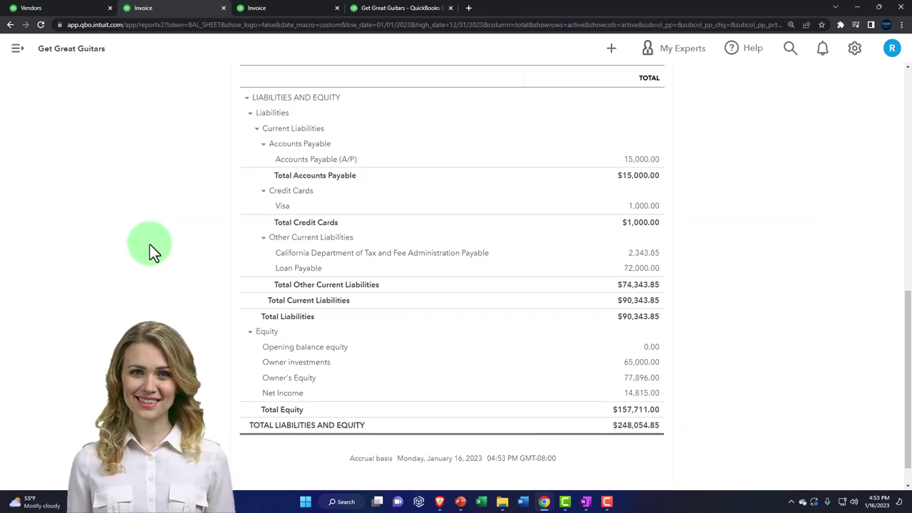
# Step: Examine the Music Stuff Store entries in the Balance Sheet's Inventory Asset transaction detail, then return to the report summary
pyautogui.scroll(4, 153, 248)
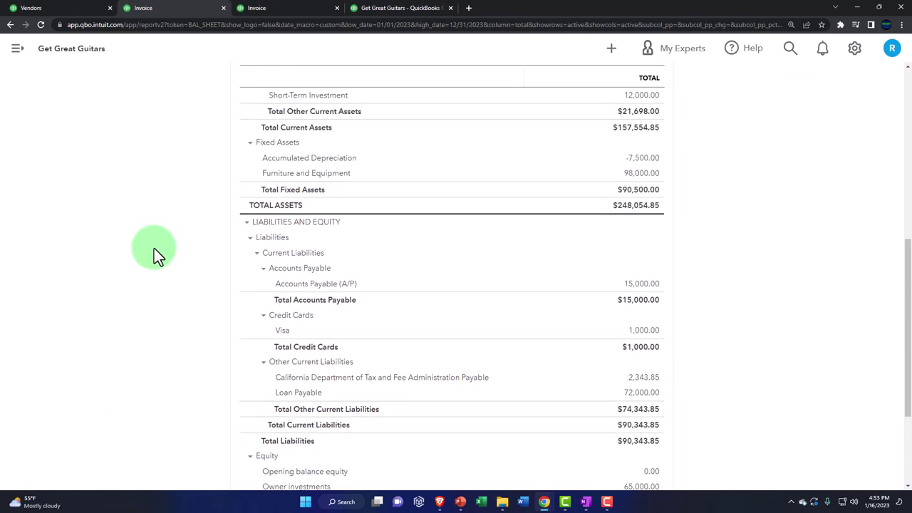
pyautogui.scroll(1, 154, 248)
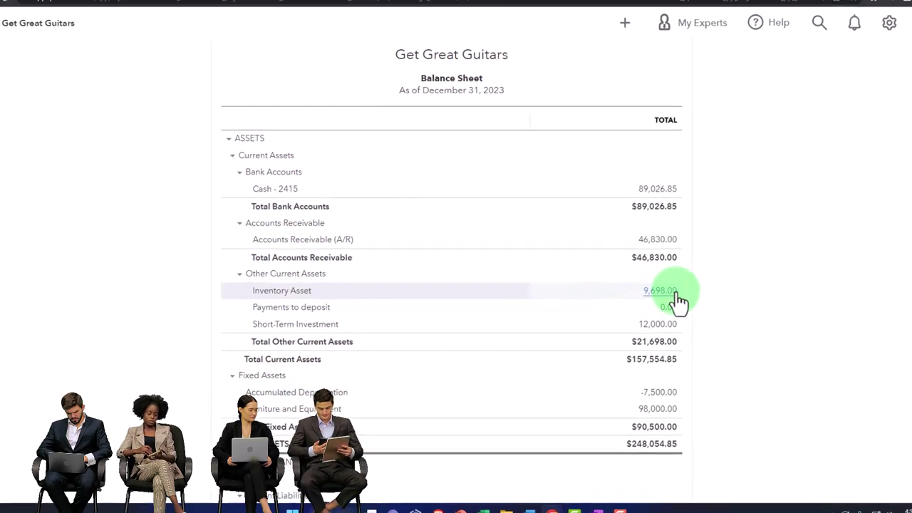
pyautogui.click(695, 294)
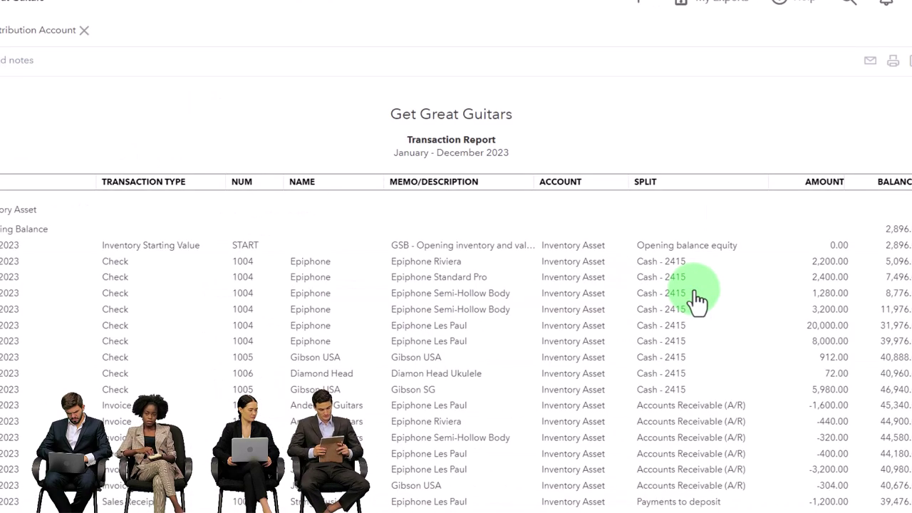
pyautogui.scroll(-3, 678, 320)
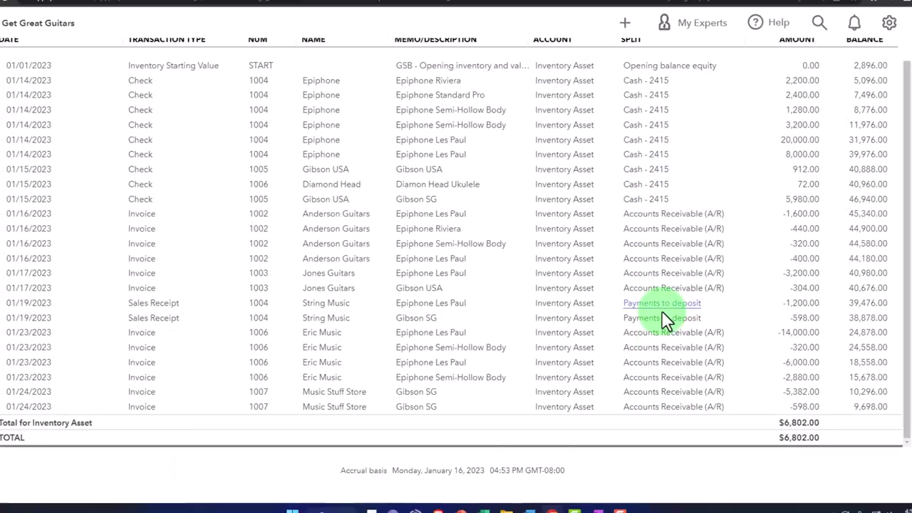
pyautogui.scroll(-2, 663, 321)
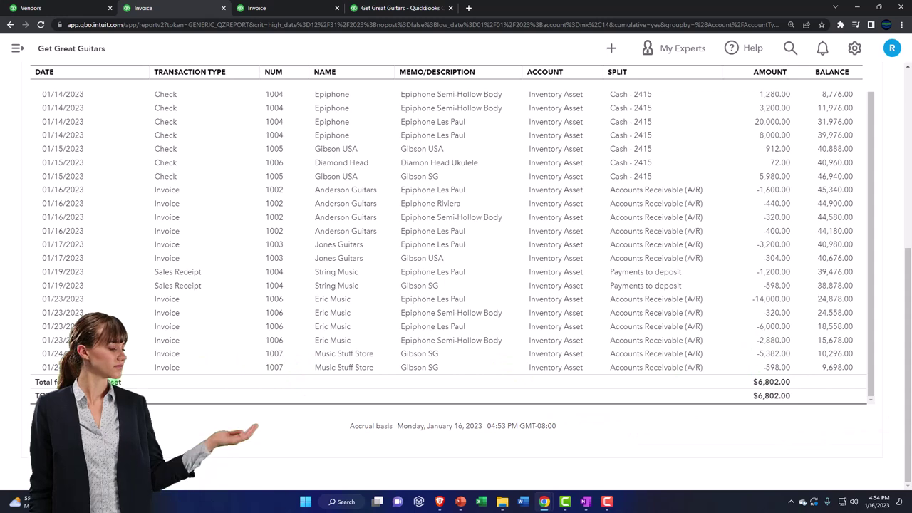
pyautogui.scroll(10, 63, 320)
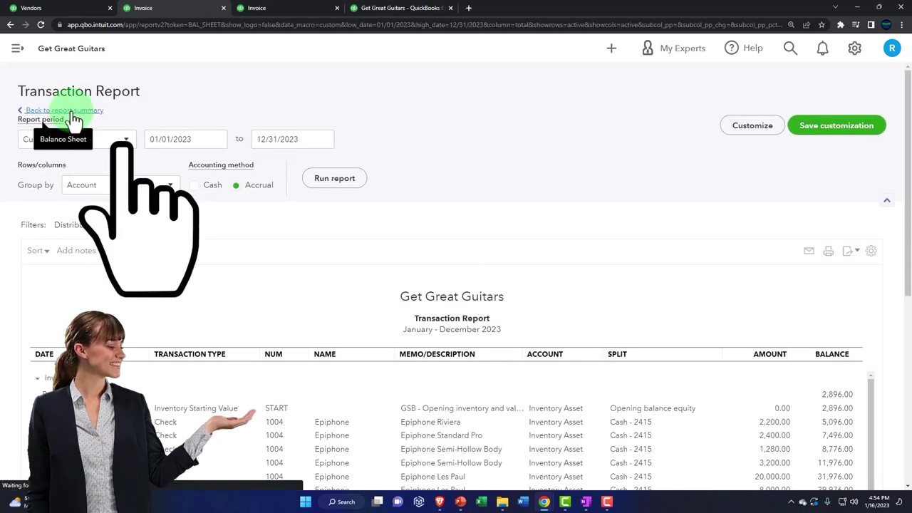
pyautogui.click(71, 112)
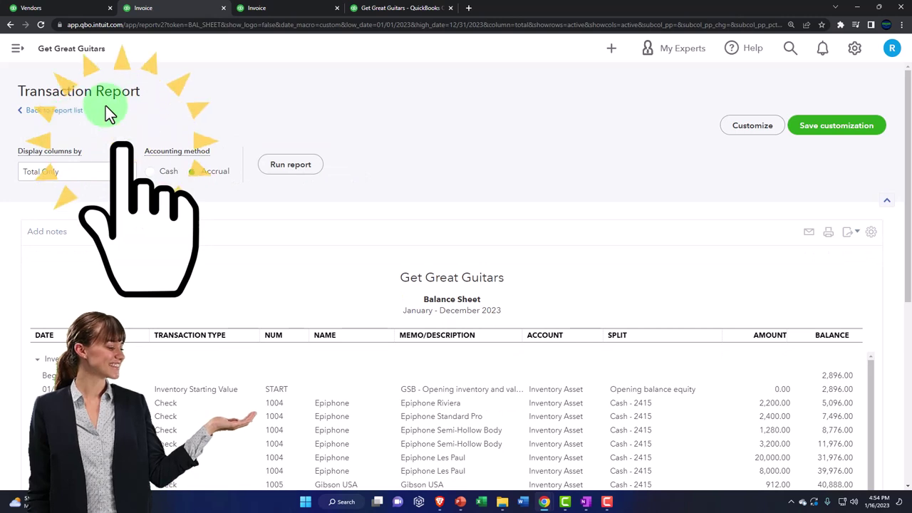
# Step: Examine the Profit and Loss transaction detail for Cost of goods sold, then return to the report and review net income
pyautogui.click(271, 10)
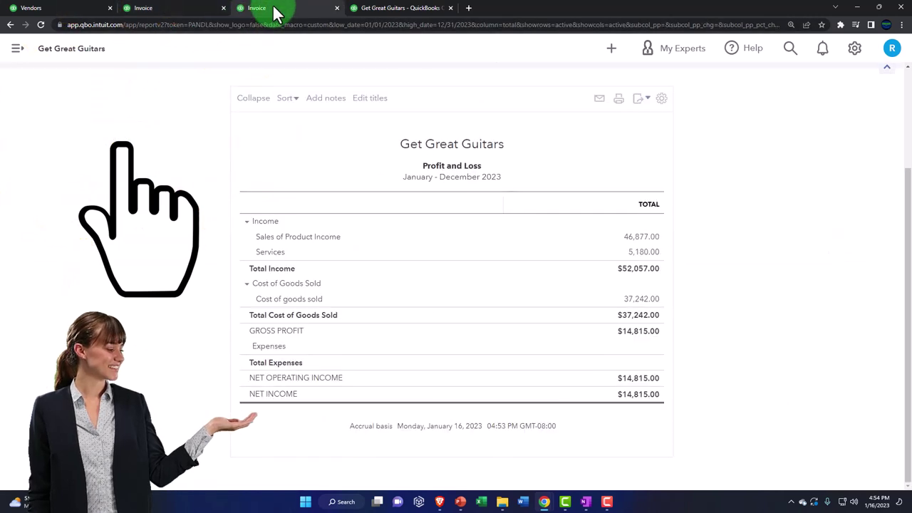
pyautogui.click(633, 303)
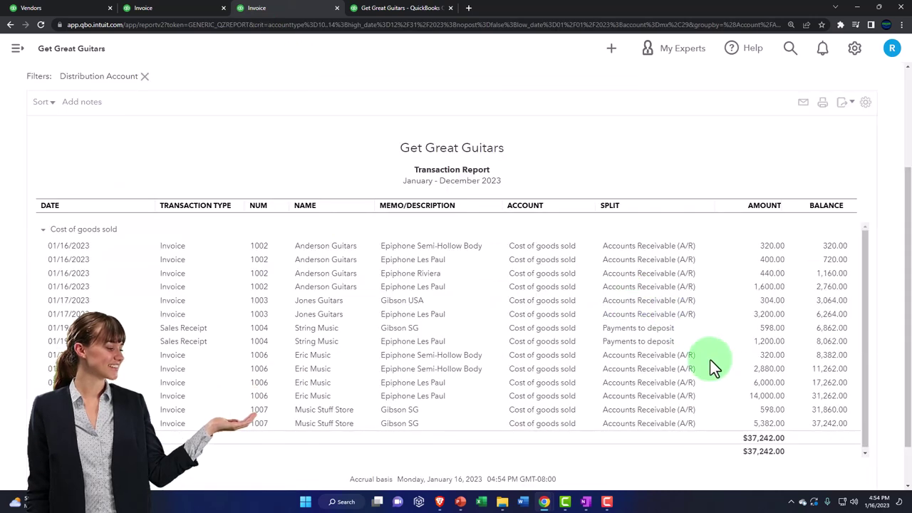
pyautogui.scroll(2, 179, 324)
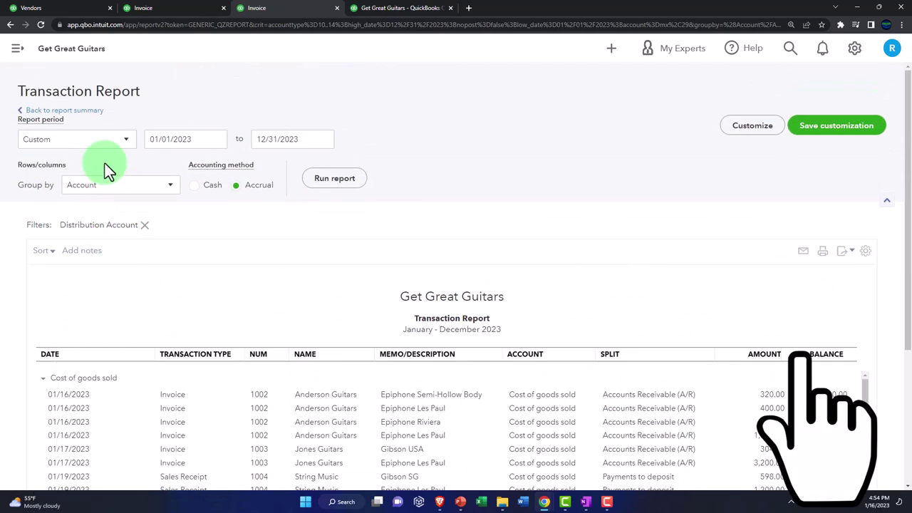
pyautogui.click(87, 114)
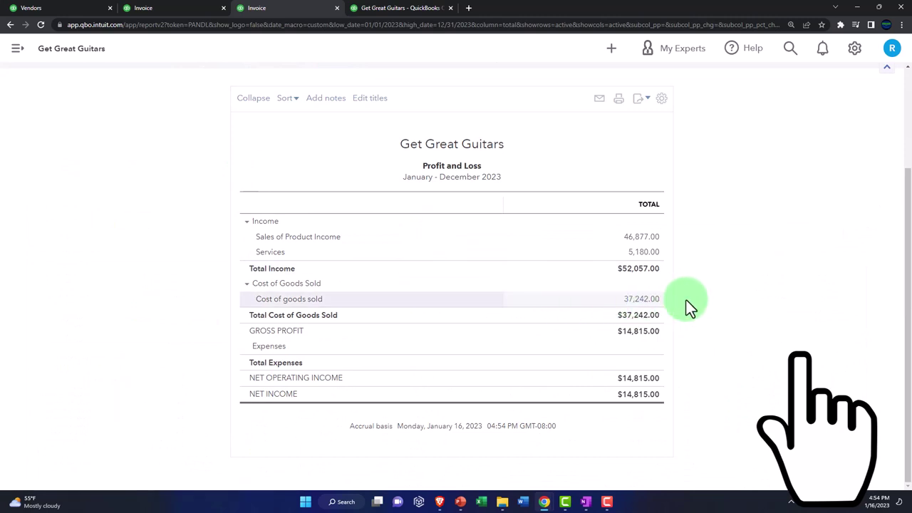
pyautogui.hotkey('ctrl', '+')
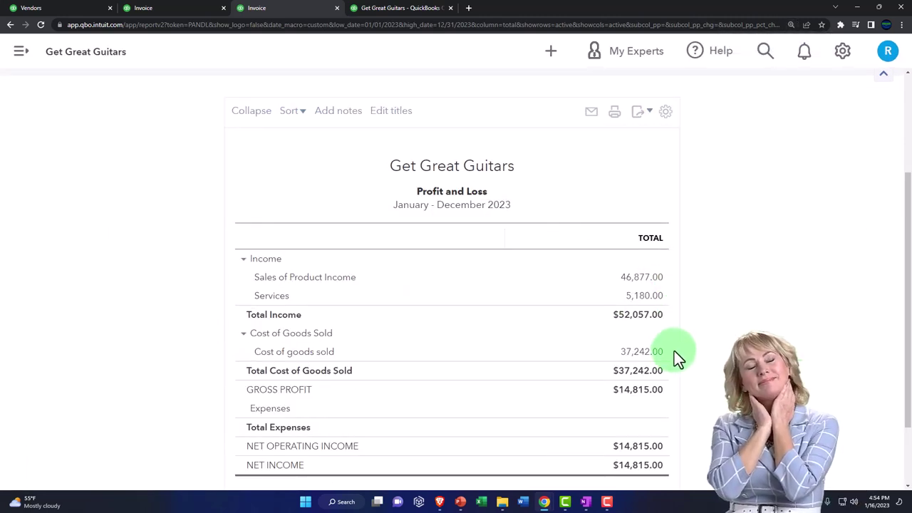
# Step: Check Accounts Receivable on the Balance Sheet and rerun the A/R Aging Summary as of 12/31/2023 to compare customer balances
pyautogui.click(188, 8)
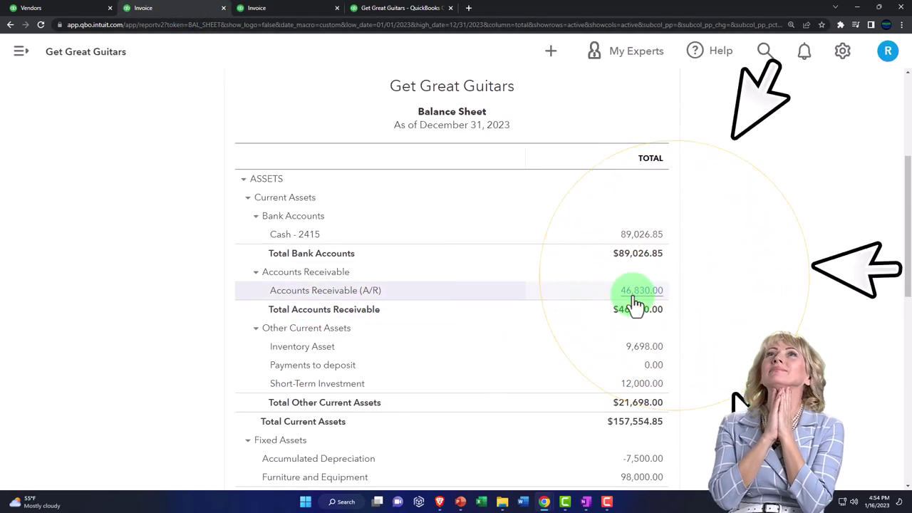
pyautogui.click(395, 8)
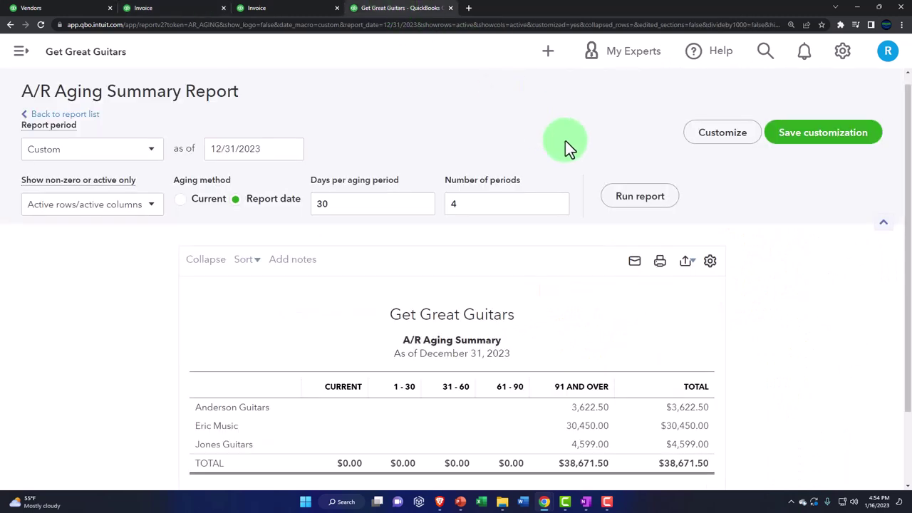
pyautogui.click(645, 199)
pyautogui.scroll(-1, 641, 203)
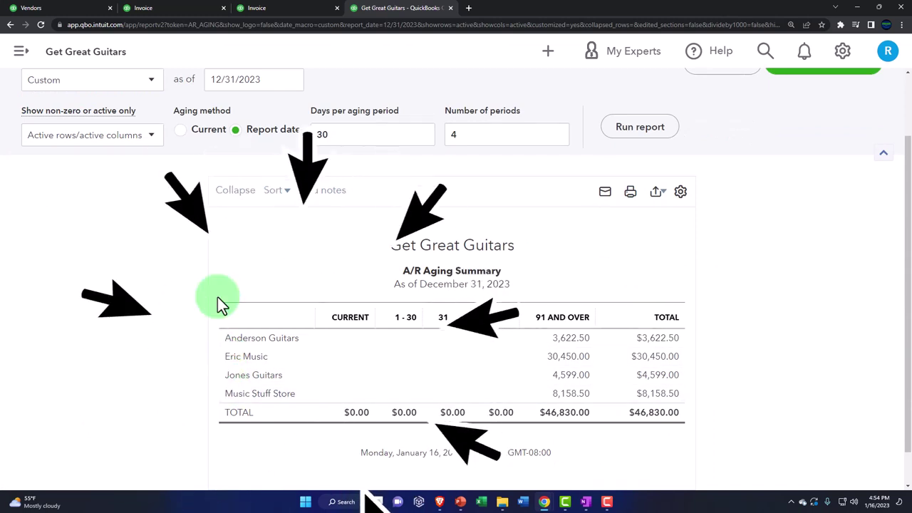
# Step: Open the Customers list under Sales and review each customer's open balance
pyautogui.click(68, 10)
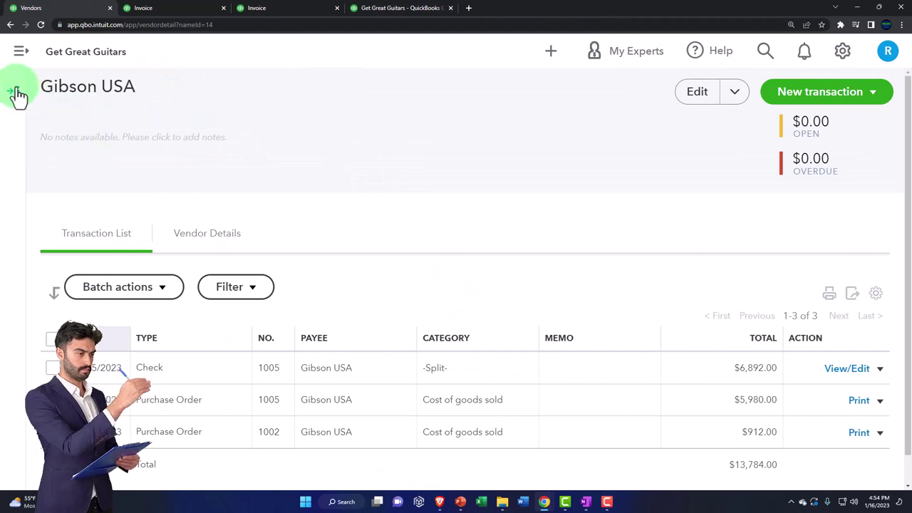
pyautogui.click(20, 54)
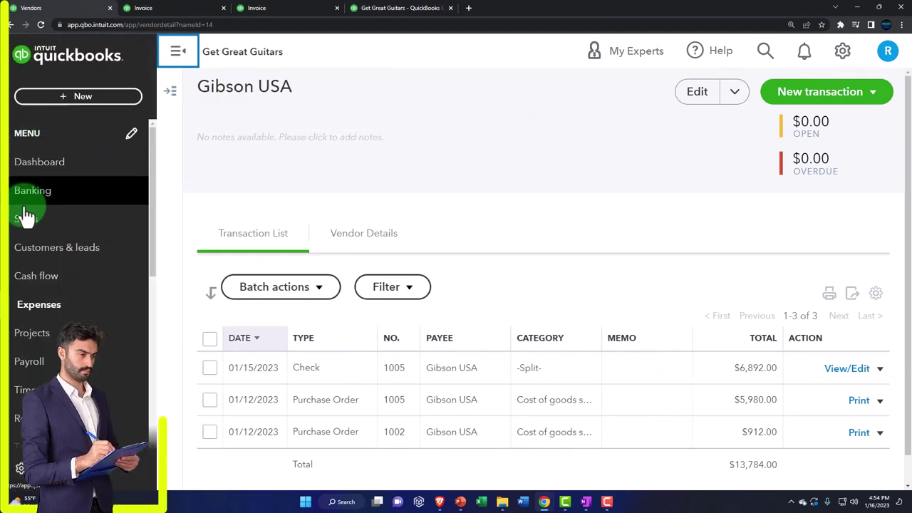
pyautogui.click(27, 222)
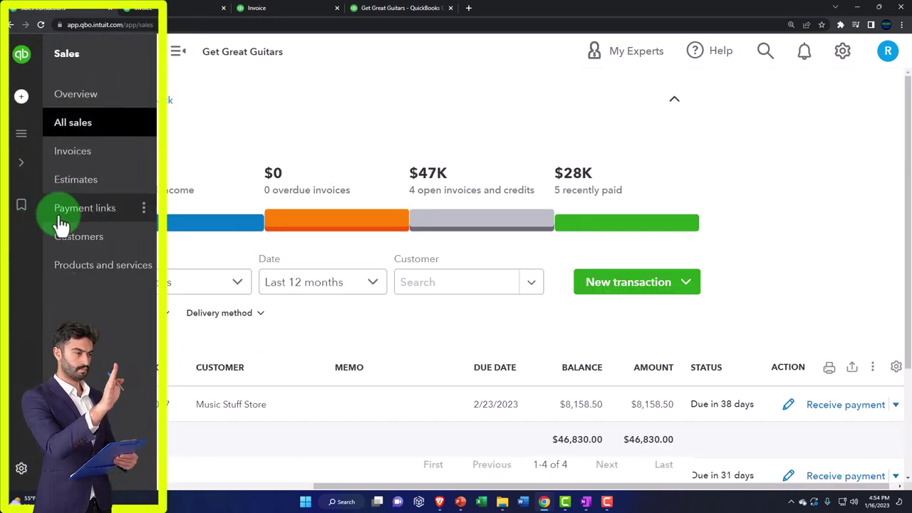
pyautogui.click(86, 239)
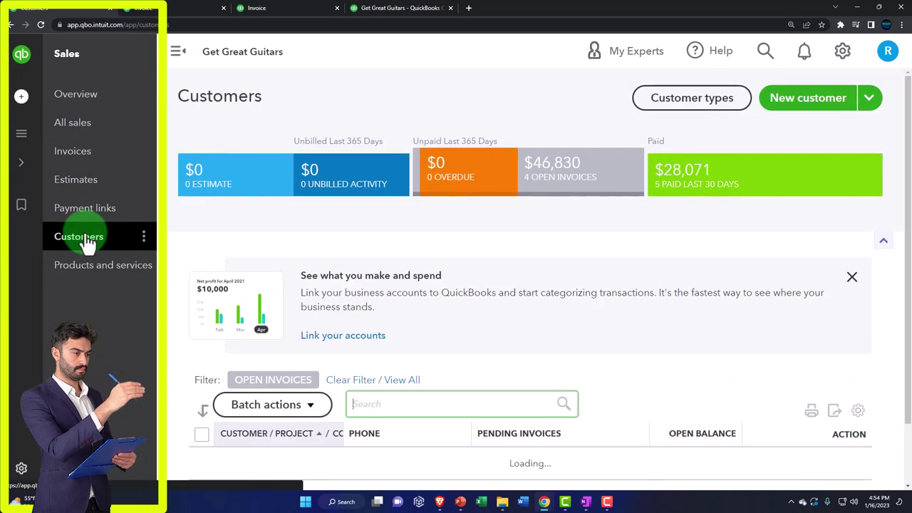
pyautogui.click(175, 56)
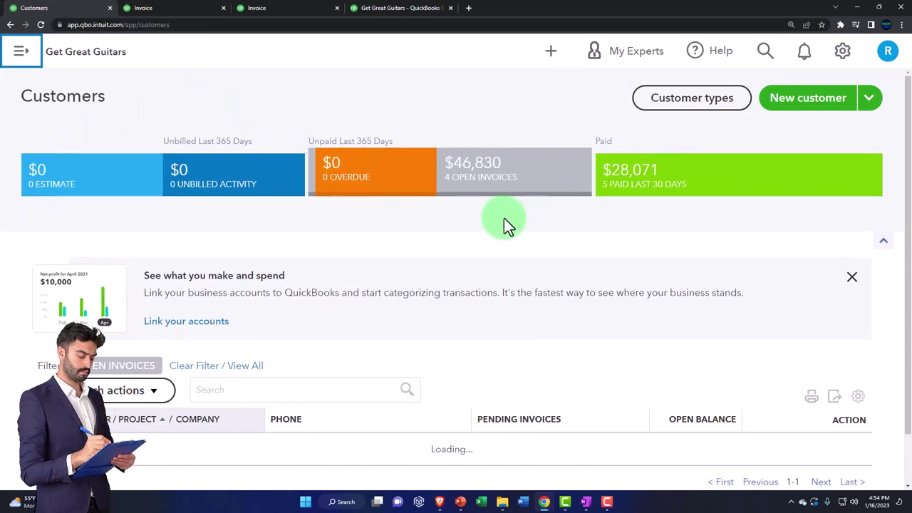
pyautogui.scroll(-2, 508, 187)
pyautogui.scroll(-2, 516, 248)
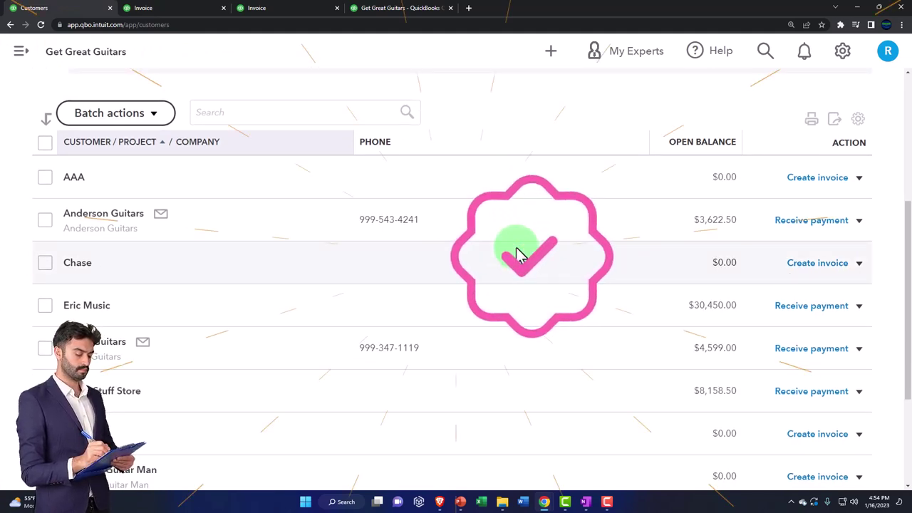
# Step: Filter the customer list to open invoices and review the pending invoices and open balances
pyautogui.scroll(2, 518, 255)
pyautogui.scroll(1, 518, 255)
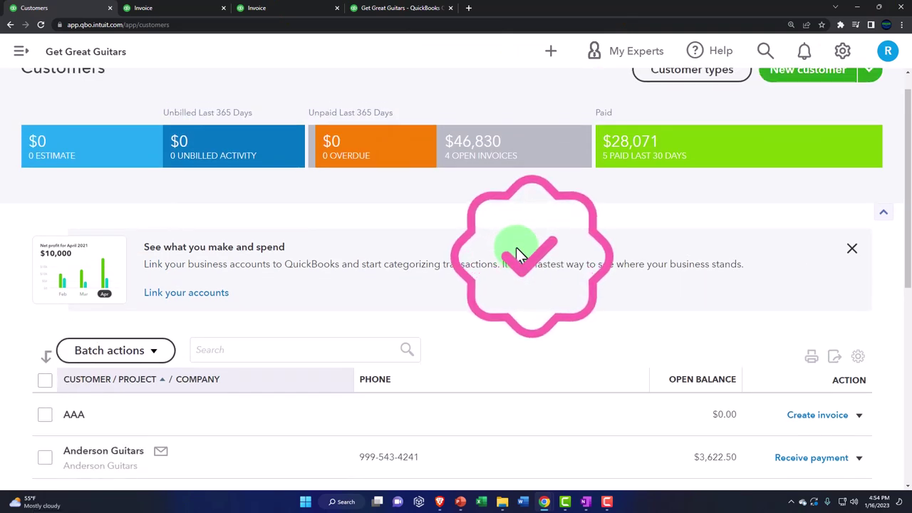
pyautogui.click(496, 155)
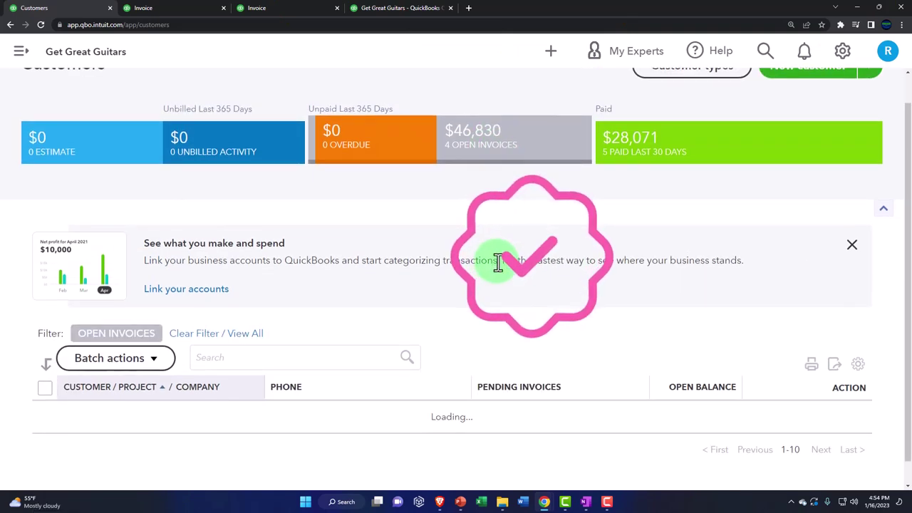
pyautogui.scroll(-2, 499, 263)
pyautogui.scroll(-1, 496, 263)
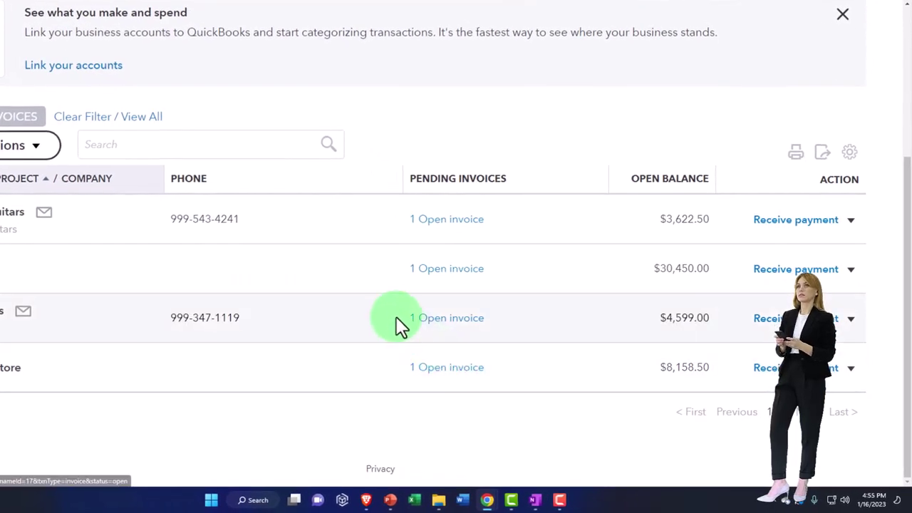
# Step: Check the Inventory Asset balance on the Balance Sheet, then return to the A/R Aging Summary
pyautogui.click(203, 14)
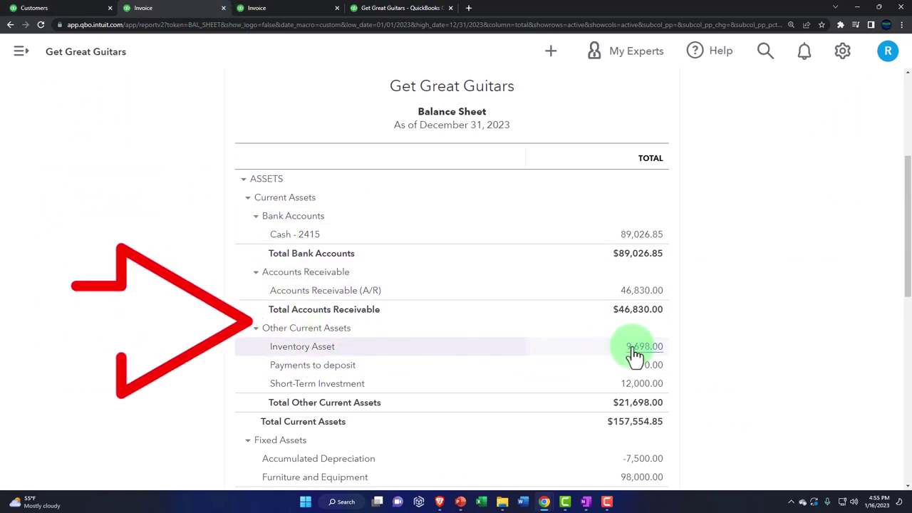
pyautogui.click(419, 8)
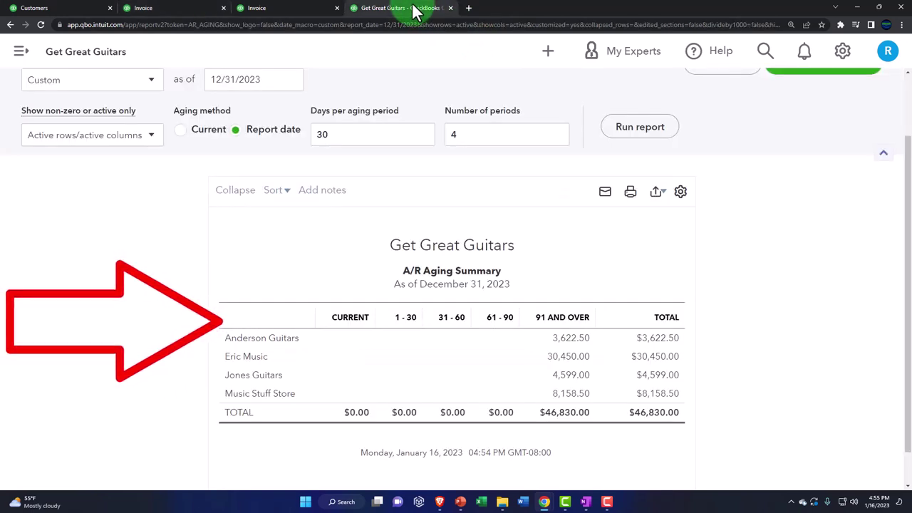
pyautogui.rightClick(417, 11)
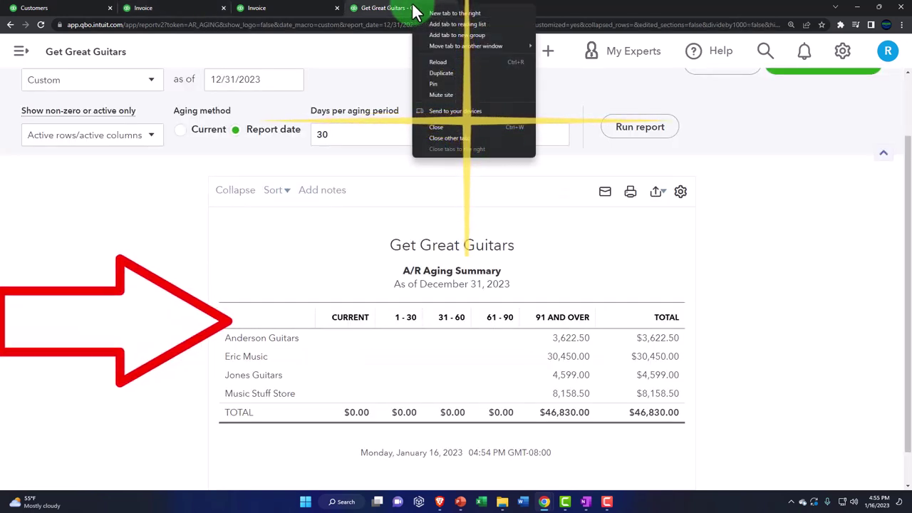
pyautogui.click(391, 16)
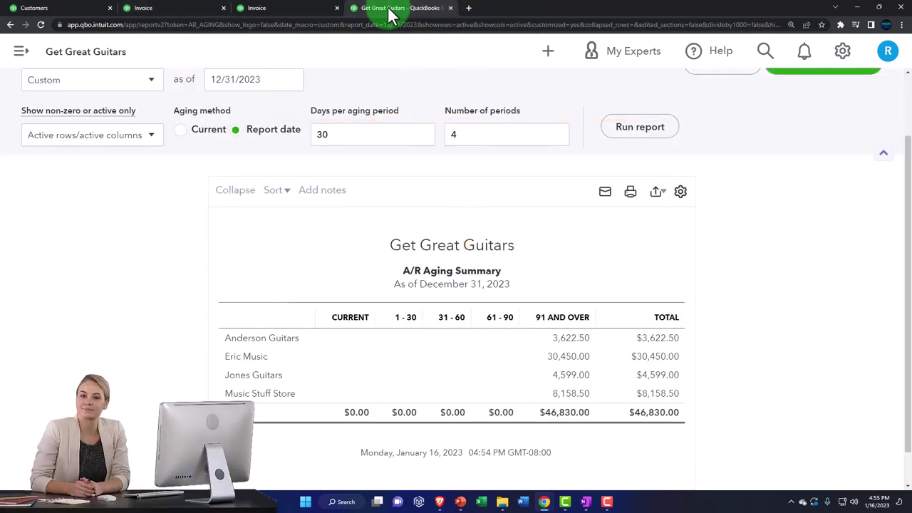
# Step: Find and open the Inventory Valuation Summary report in place of the A/R Aging Summary
pyautogui.click(22, 52)
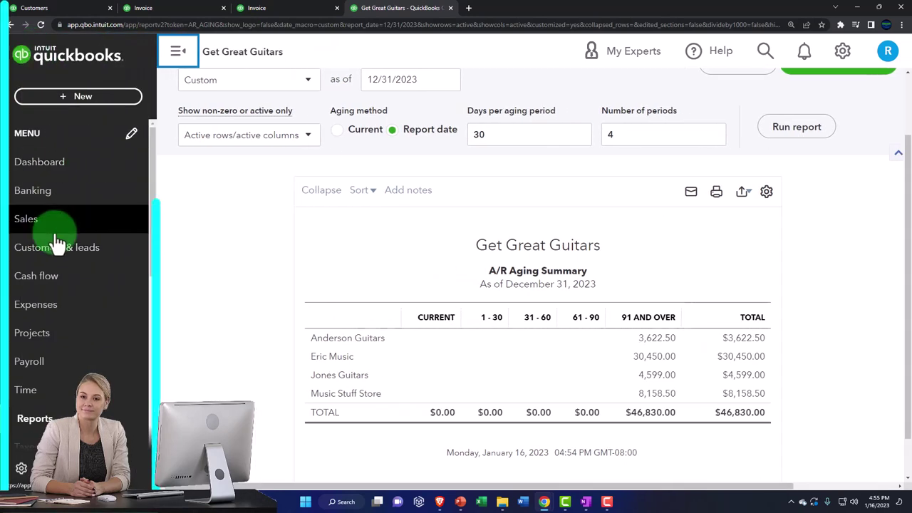
pyautogui.scroll(-1, 61, 299)
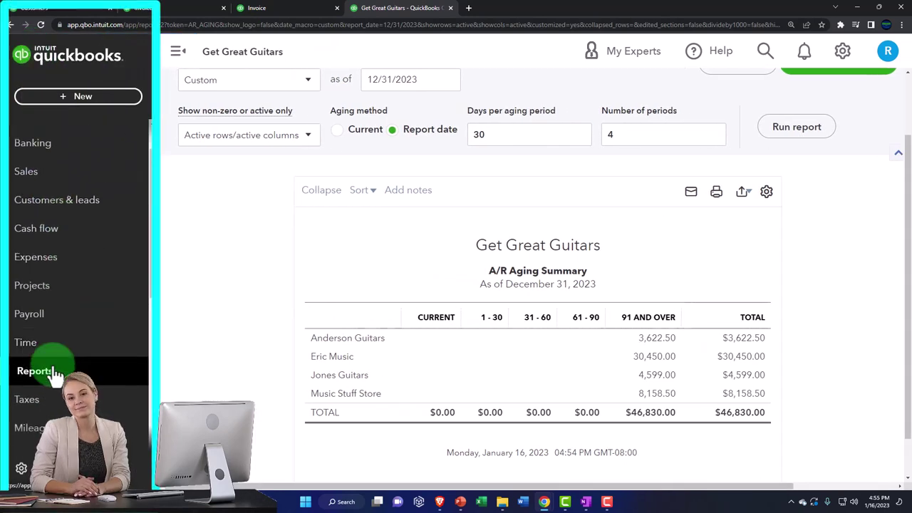
pyautogui.click(42, 371)
pyautogui.click(178, 63)
pyautogui.click(627, 242)
pyautogui.write('inven')
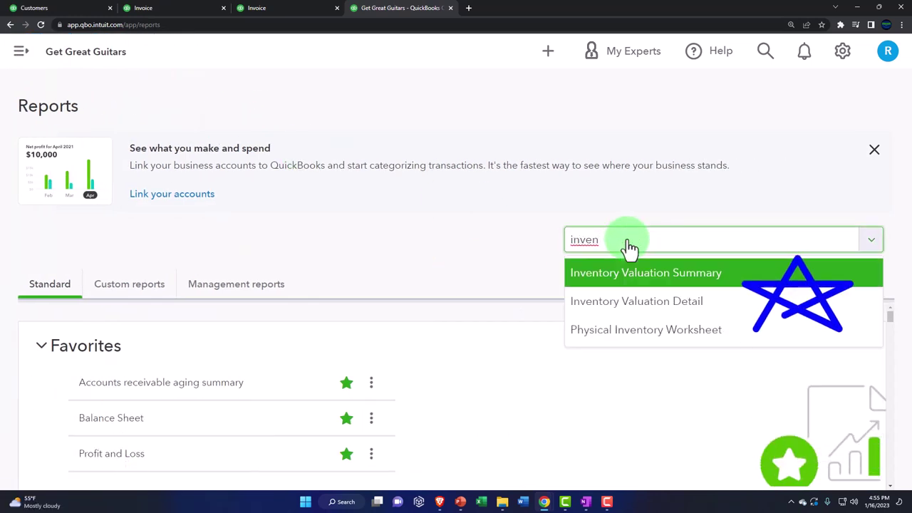
pyautogui.press('Return')
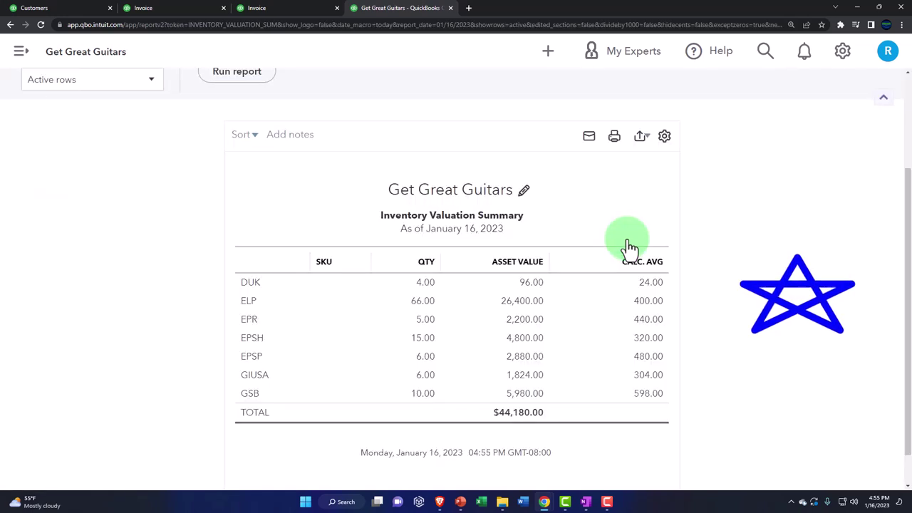
# Step: Run the Inventory Valuation Summary as of 12/31/2023 and review the total asset value
pyautogui.scroll(2, 325, 168)
pyautogui.moveTo(189, 158); pyautogui.dragTo(184, 159)
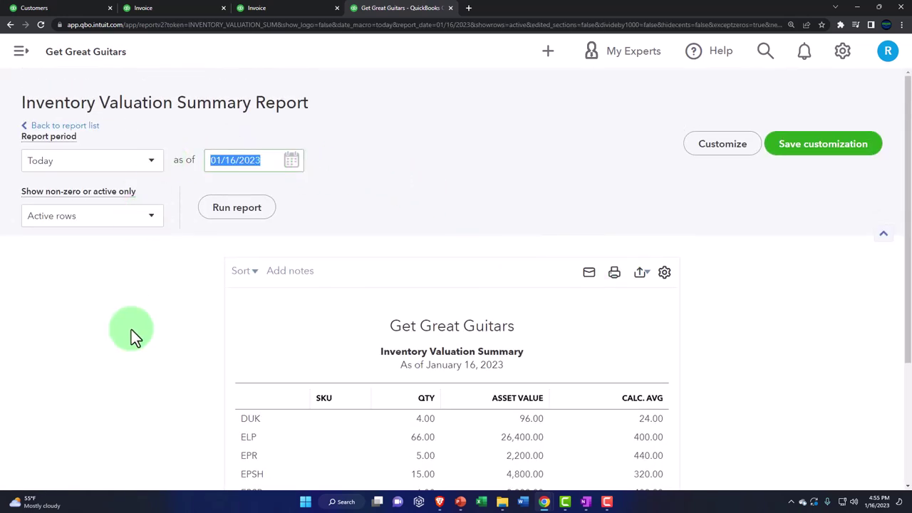
pyautogui.write('123123')
pyautogui.click(172, 299)
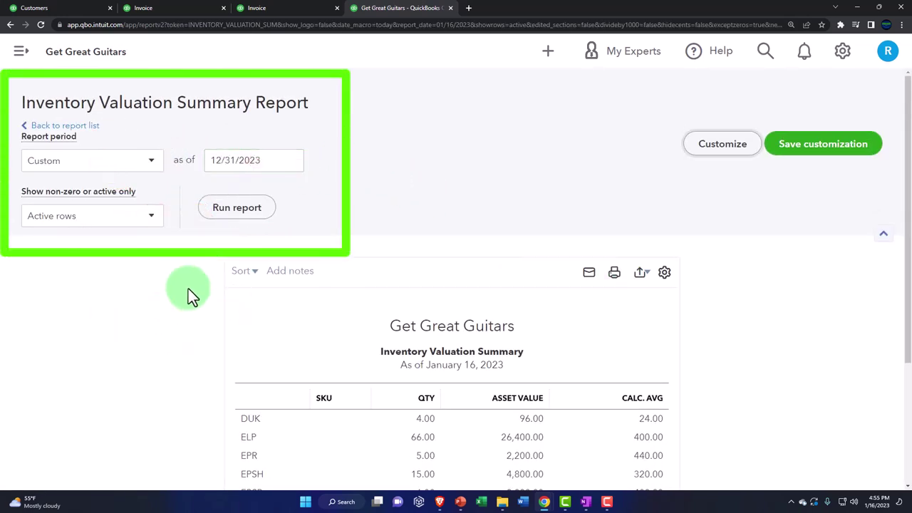
pyautogui.click(237, 208)
pyautogui.scroll(-3, 240, 218)
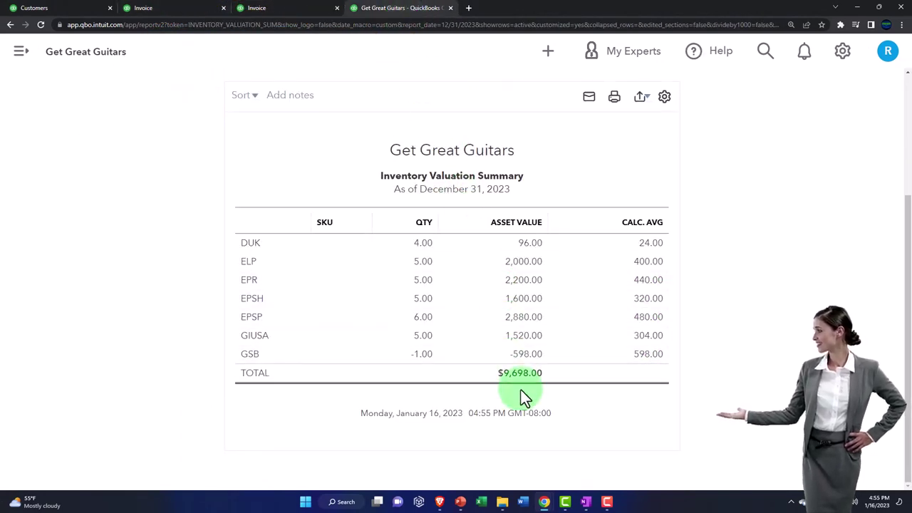
# Step: Compare the Balance Sheet's Inventory Asset with the Inventory Valuation Summary total
pyautogui.click(192, 7)
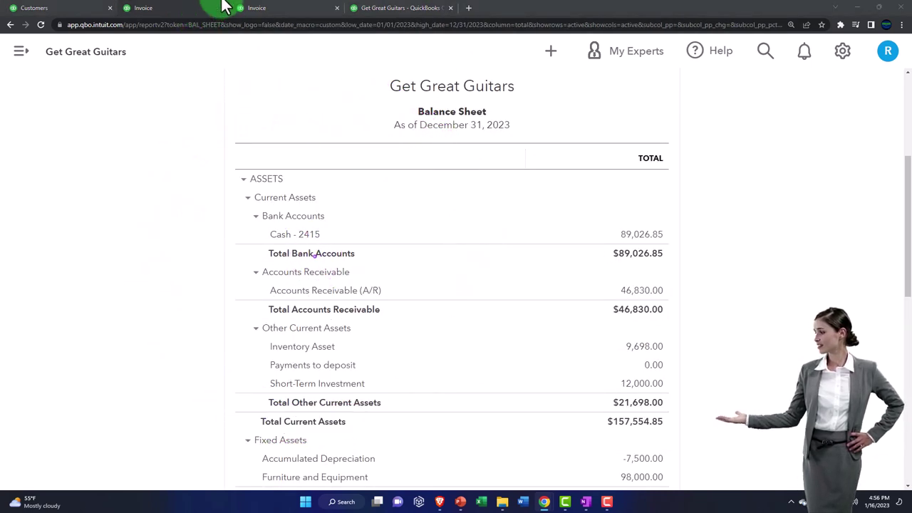
pyautogui.click(404, 9)
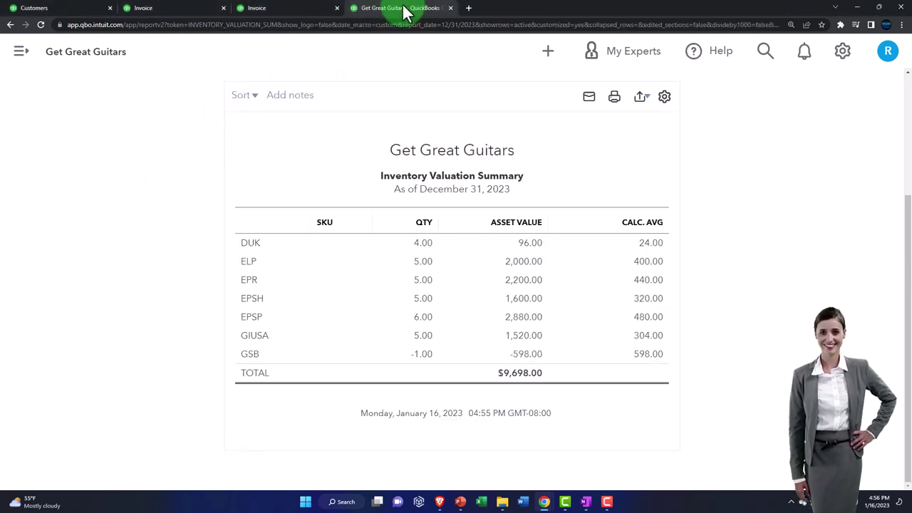
pyautogui.scroll(2, 342, 179)
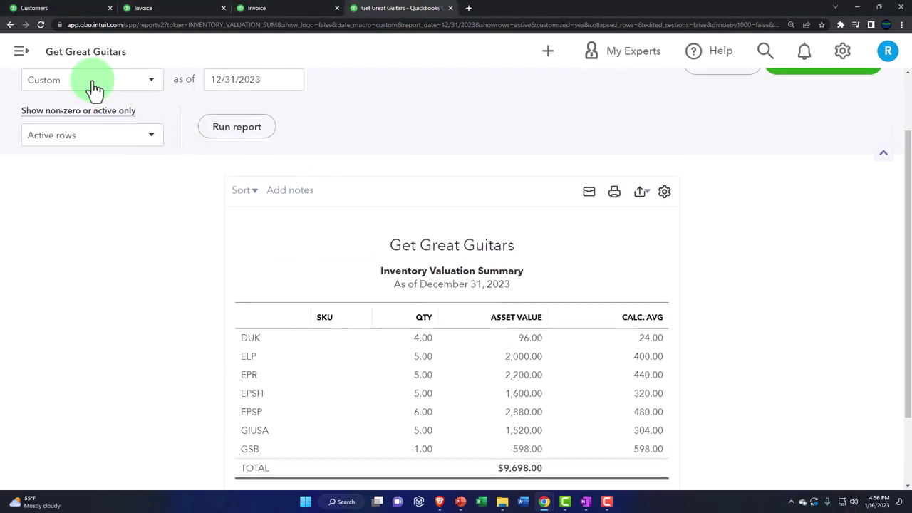
# Step: Find and open the Trial Balance report, then collapse the navigation menu
pyautogui.click(21, 53)
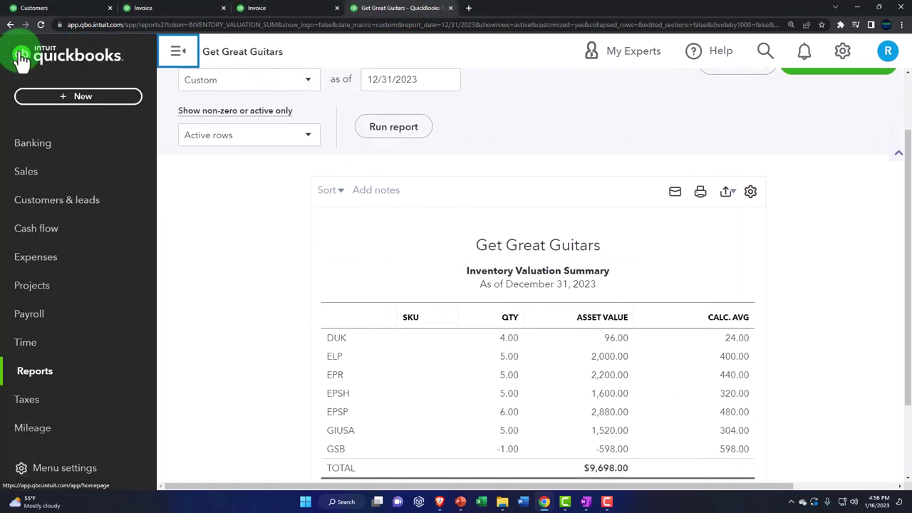
pyautogui.click(59, 380)
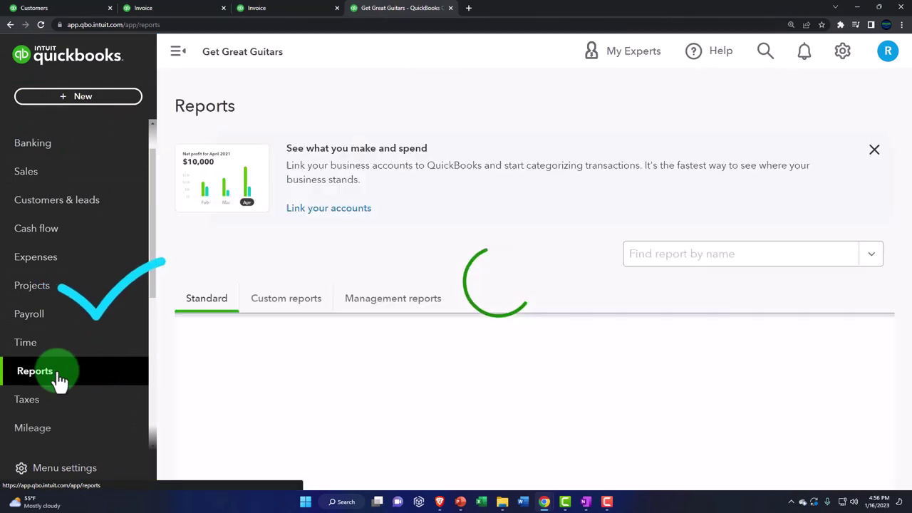
pyautogui.click(667, 266)
pyautogui.write('trial')
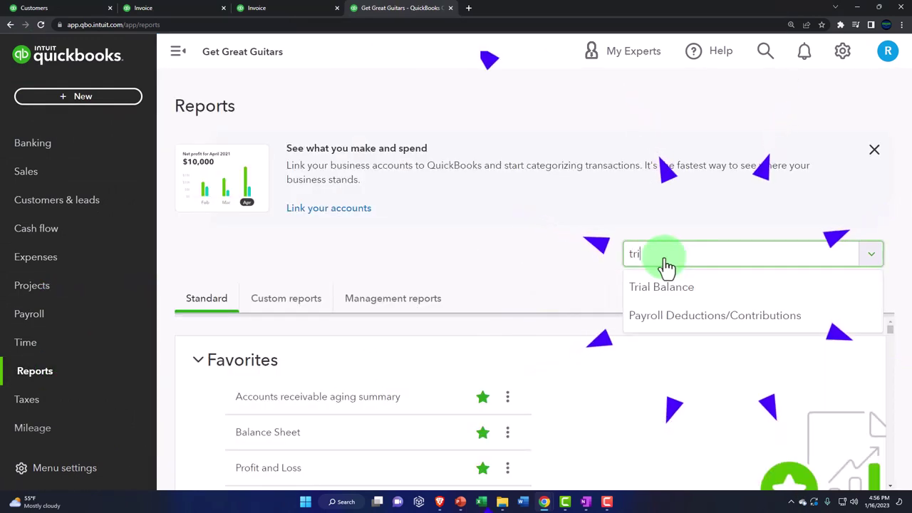
pyautogui.press('Down')
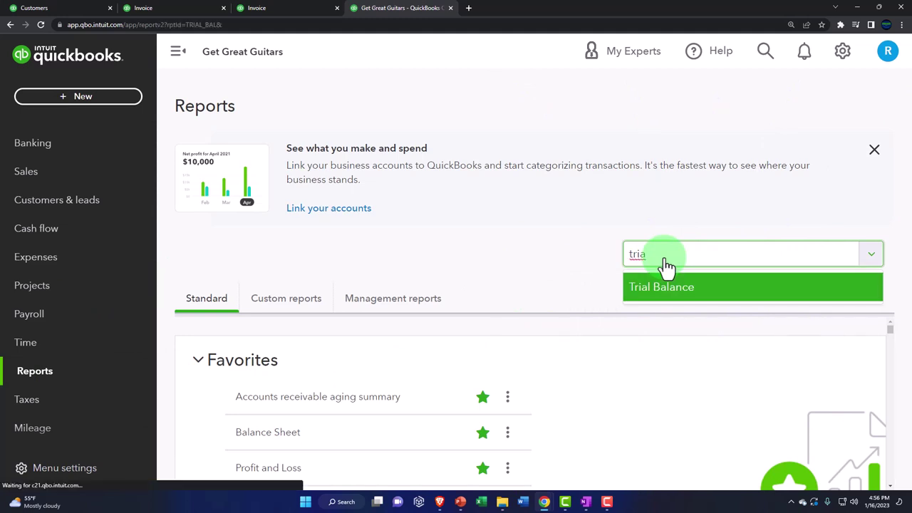
pyautogui.press('Return')
pyautogui.scroll(-3, 667, 266)
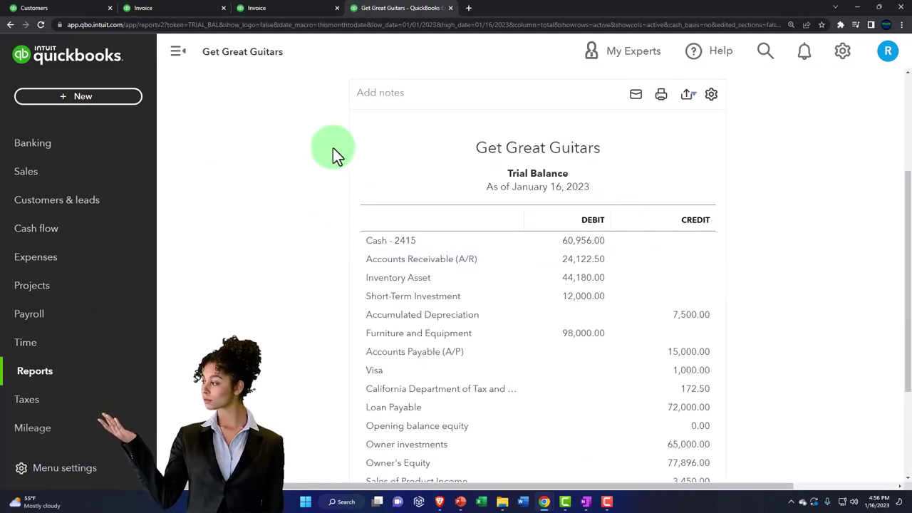
pyautogui.click(176, 62)
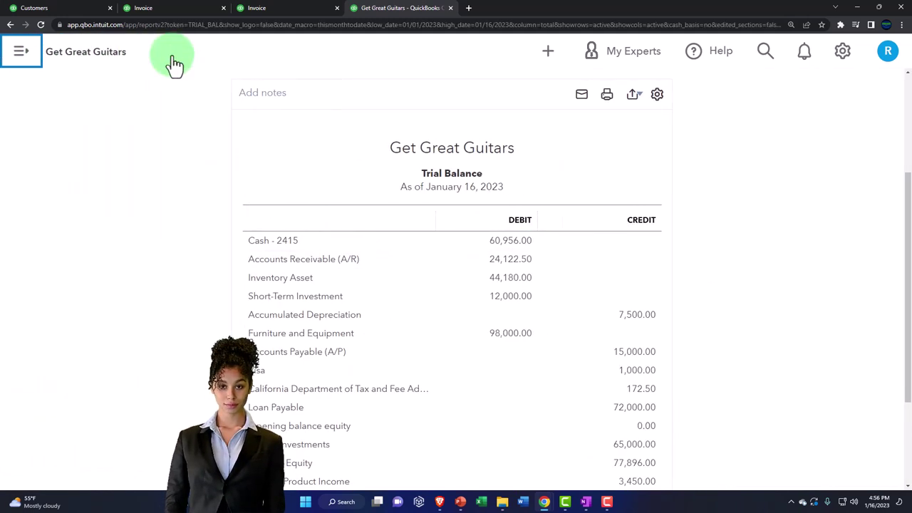
# Step: Run the Trial Balance for the period 01/01/2023 to 12/31/2023
pyautogui.scroll(5, 238, 267)
pyautogui.click(216, 161)
pyautogui.tripleClick(216, 161)
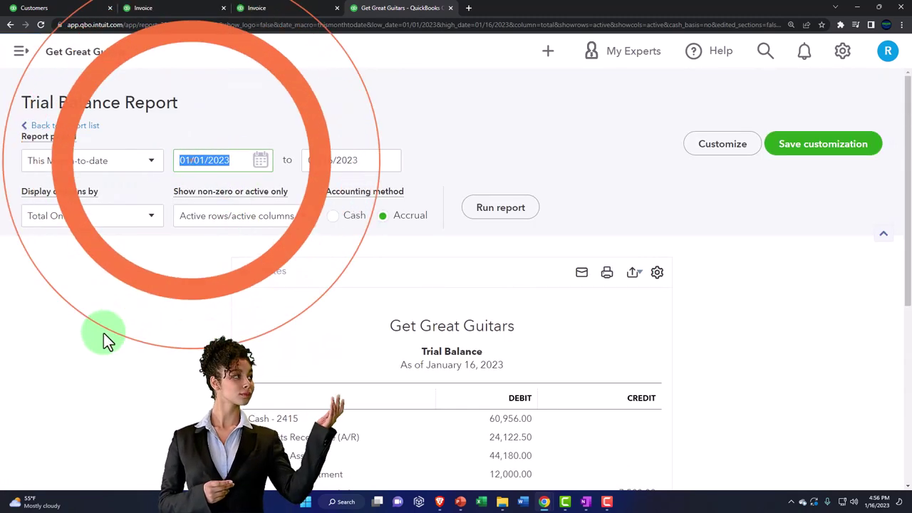
pyautogui.write('01/01/2023')
pyautogui.press('Tab')
pyautogui.write('12312023')
pyautogui.press('Tab')
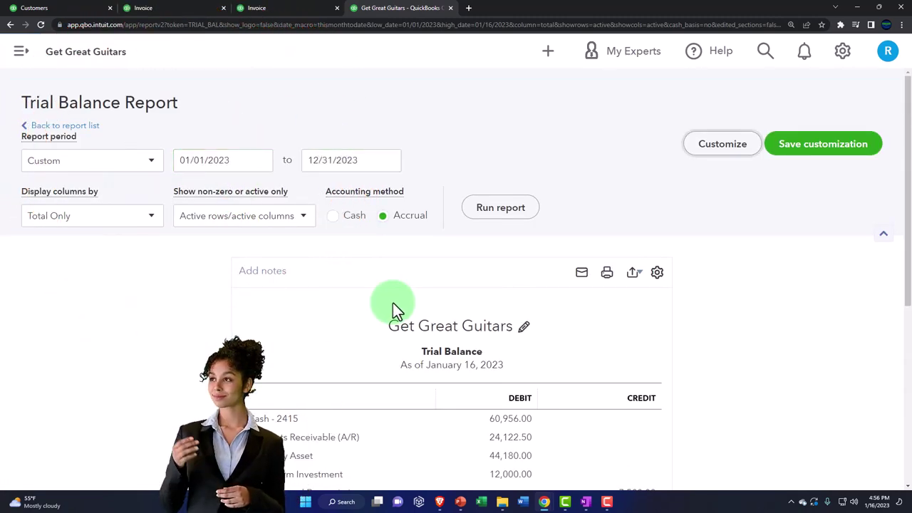
pyautogui.click(511, 211)
# Step: Enlarge the Trial Balance and review the account balances through to the debit and credit totals
pyautogui.scroll(-5, 724, 290)
pyautogui.hotkey('ctrl', '+')
pyautogui.hotkey('ctrl', '+')
pyautogui.hotkey('ctrl', '+')
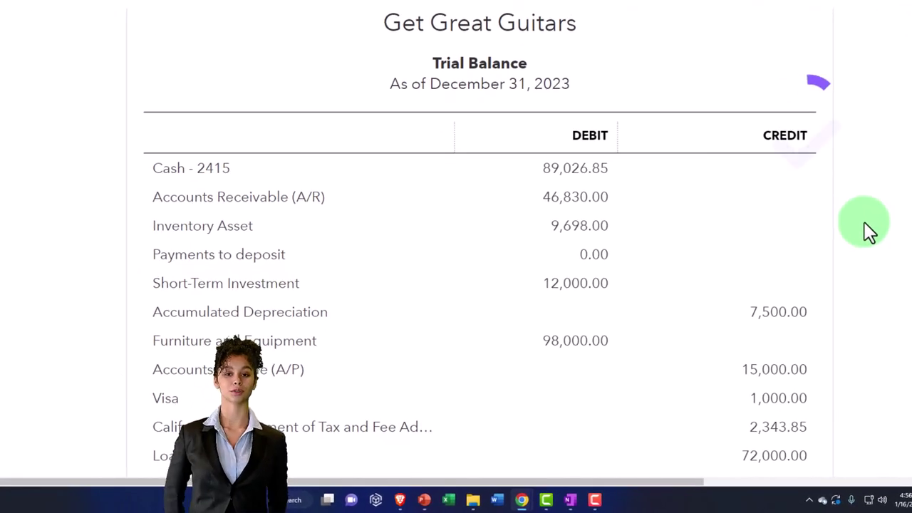
pyautogui.scroll(-1, 864, 222)
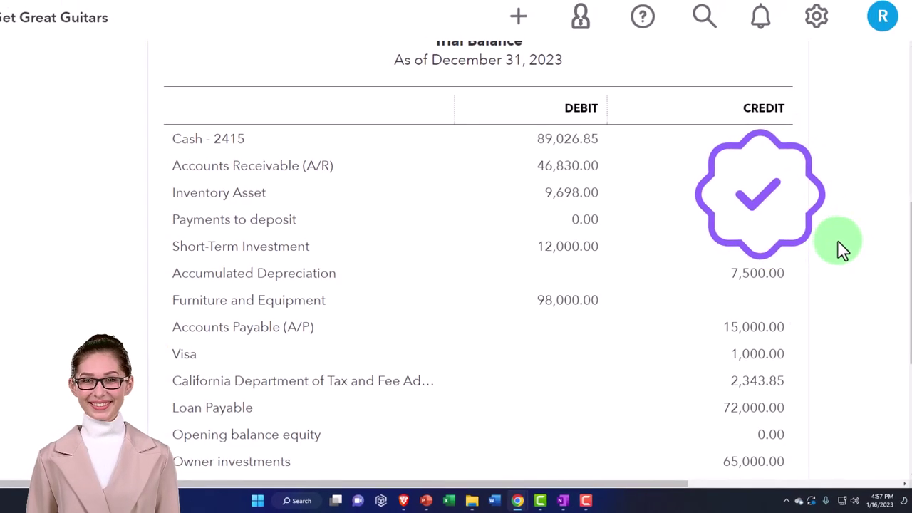
pyautogui.scroll(-2, 843, 248)
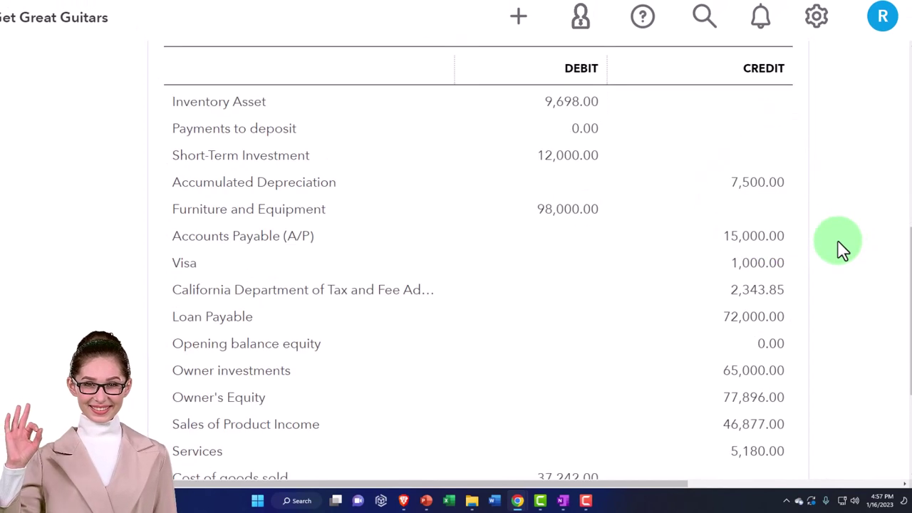
pyautogui.scroll(-1, 843, 248)
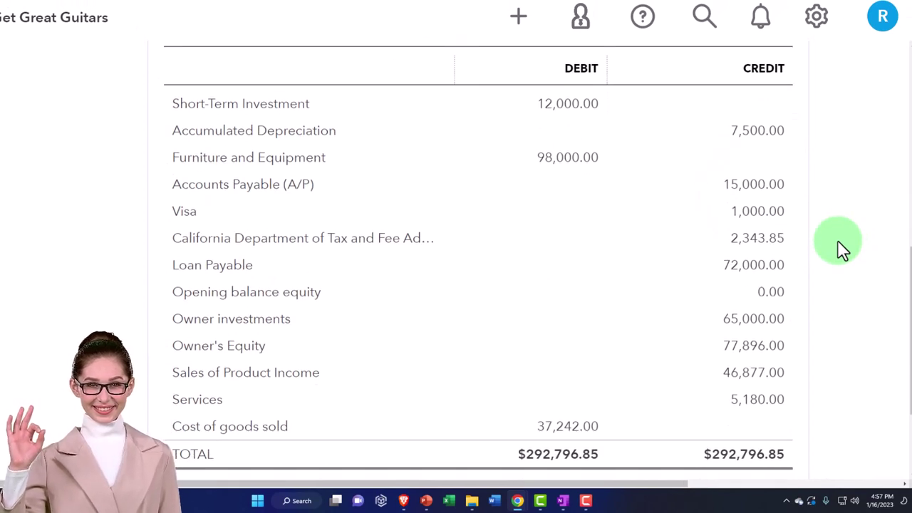